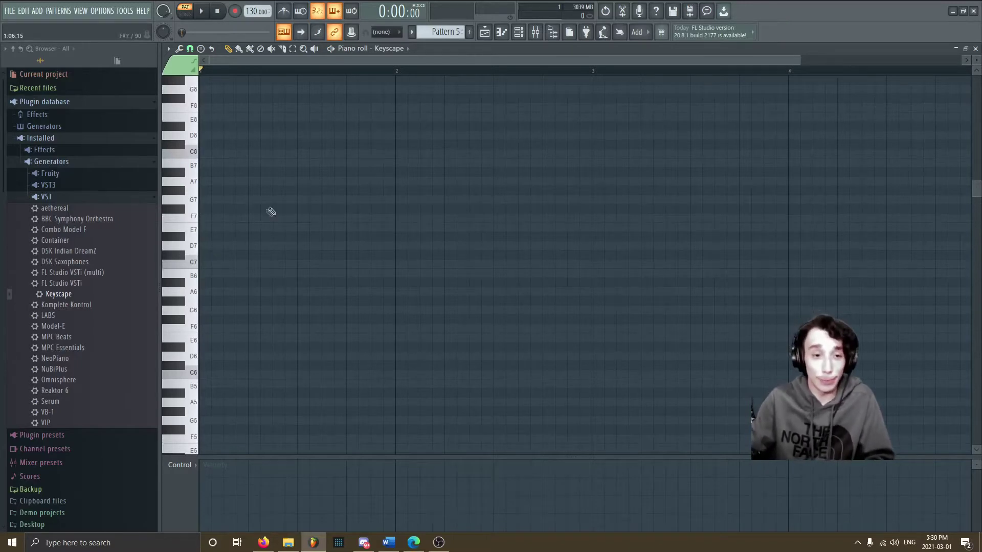
- Place a one-beat C7 note at the start of bar 1 and audition several white keys above it
left_click(225, 265)
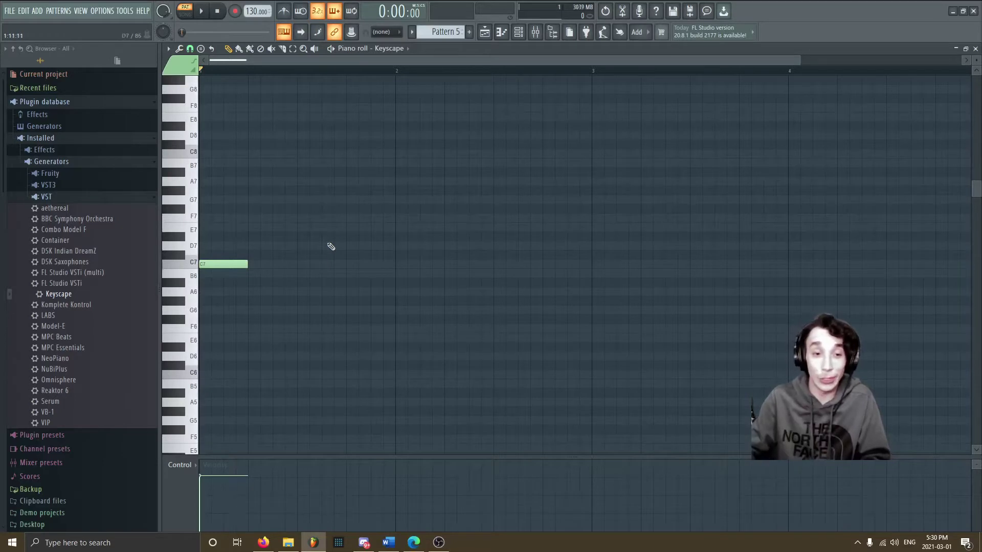
left_click(191, 245)
left_click(193, 205)
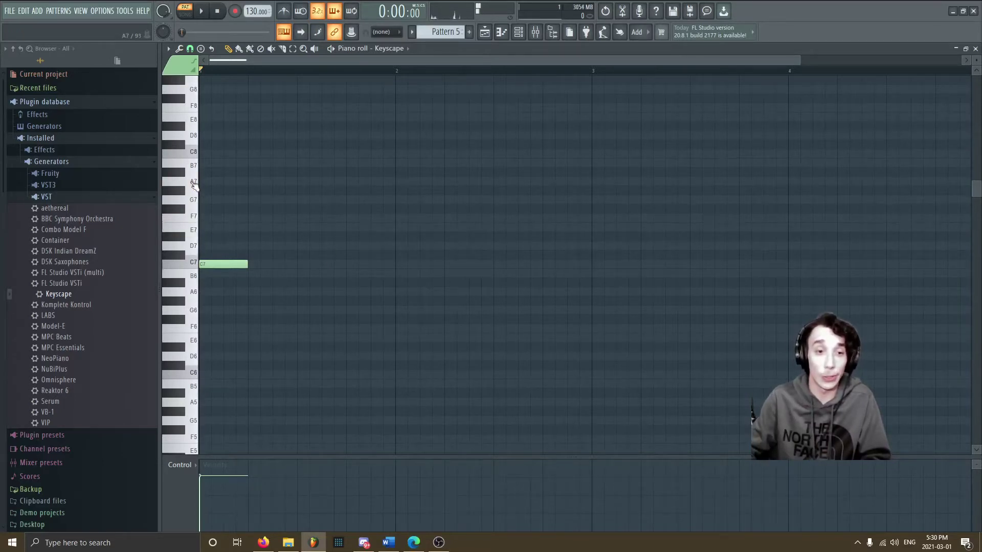
left_click(194, 167)
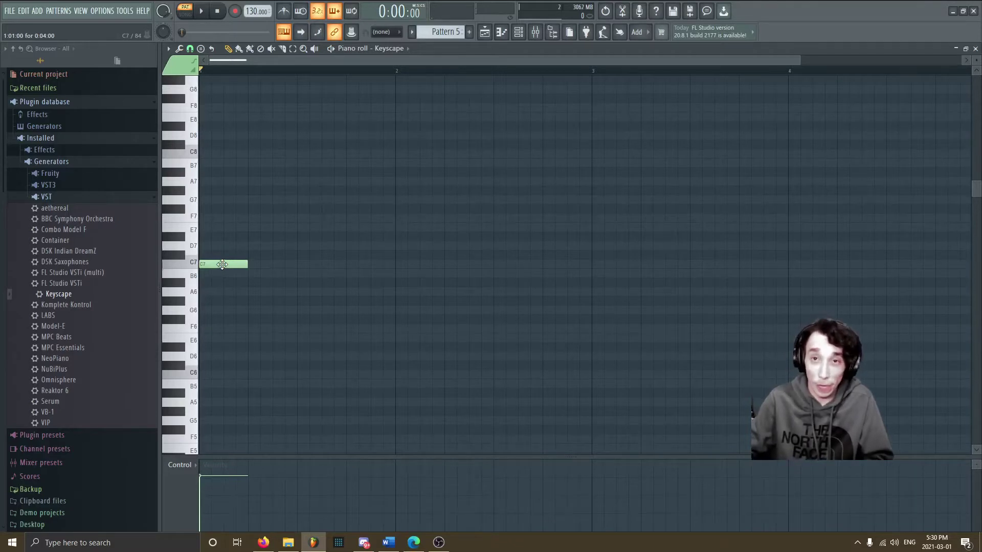
- Shift the note in semitones between C#7 and D7 to compare the pitches, finishing on C#7
left_click_drag(222, 264, 222, 255)
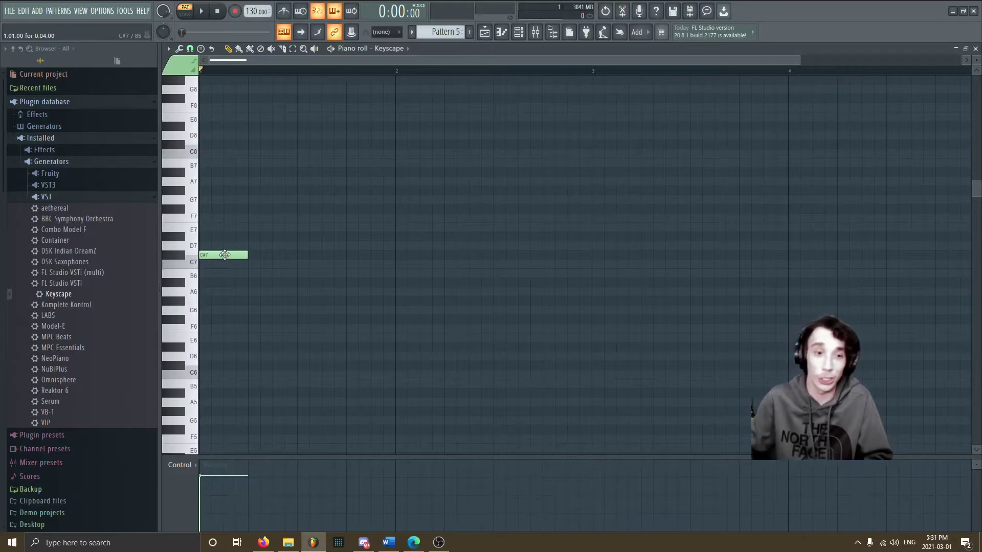
left_click_drag(225, 254, 194, 251)
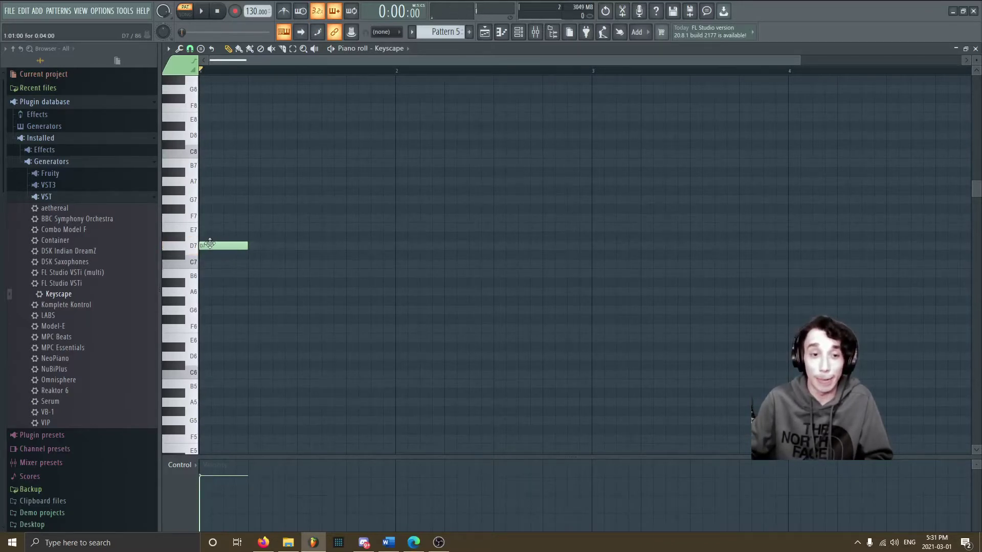
left_click(219, 247)
left_click_drag(219, 247, 218, 255)
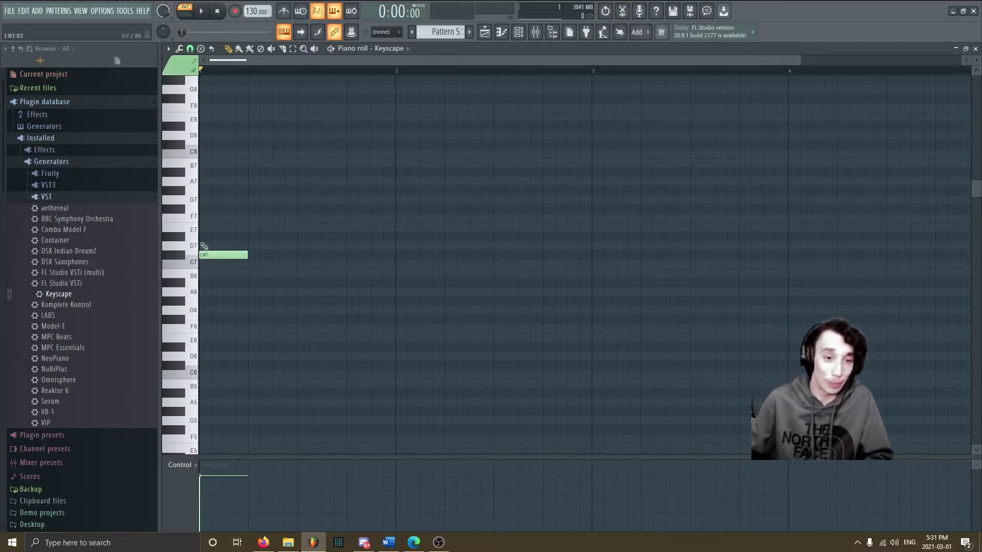
left_click_drag(207, 254, 144, 256)
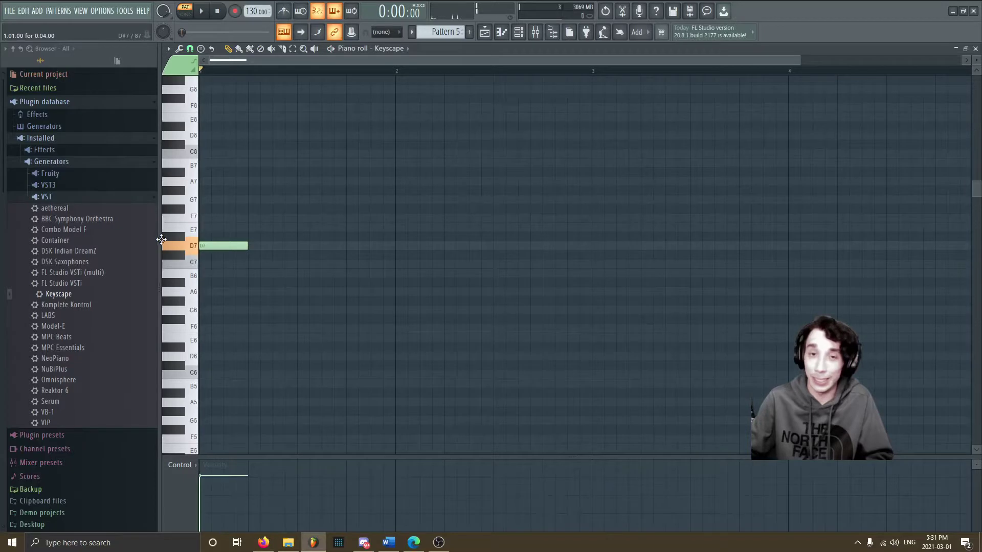
key("shift+Down")
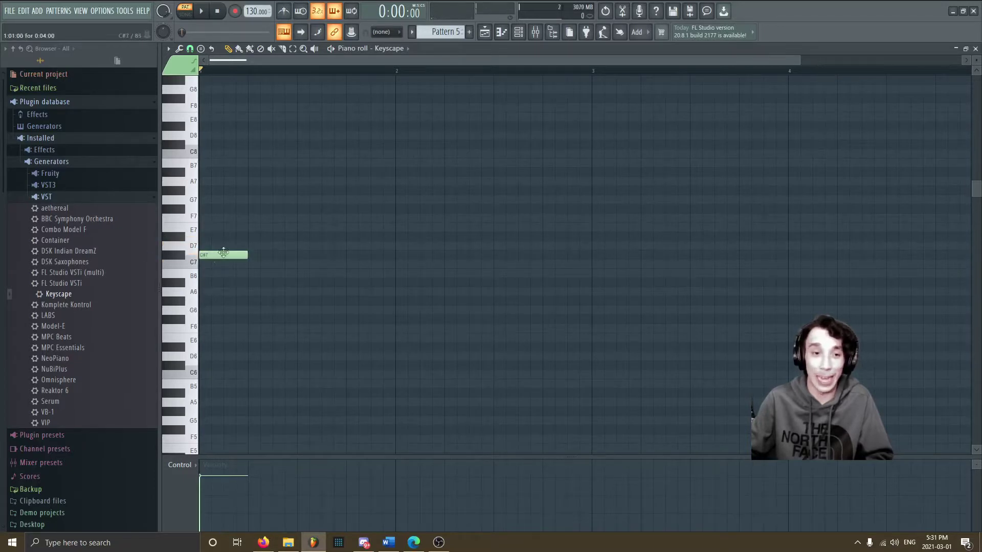
key("shift+Down")
key("shift+Up")
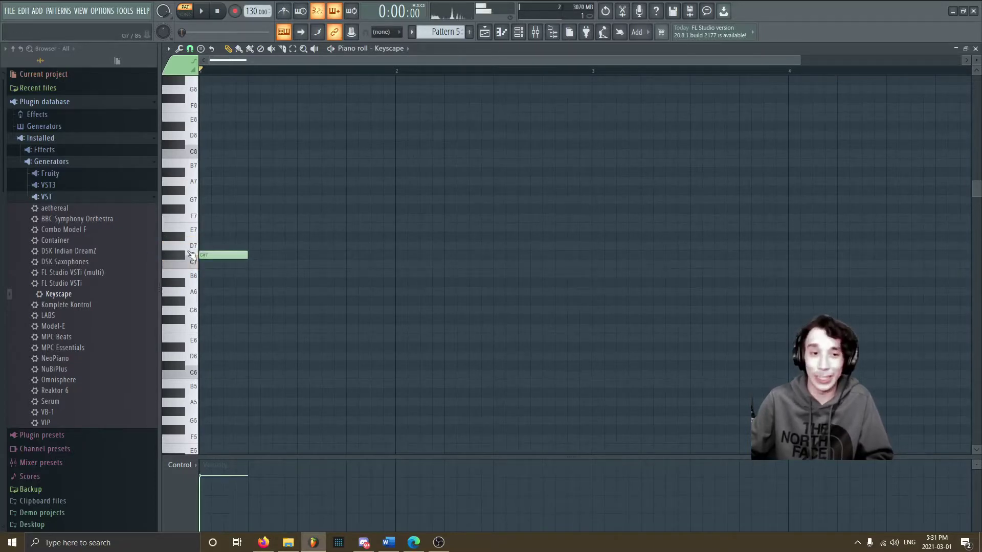
mouse_move(214, 255)
left_mouse_down()
mouse_move(207, 246)
mouse_move(207, 255)
left_mouse_up()
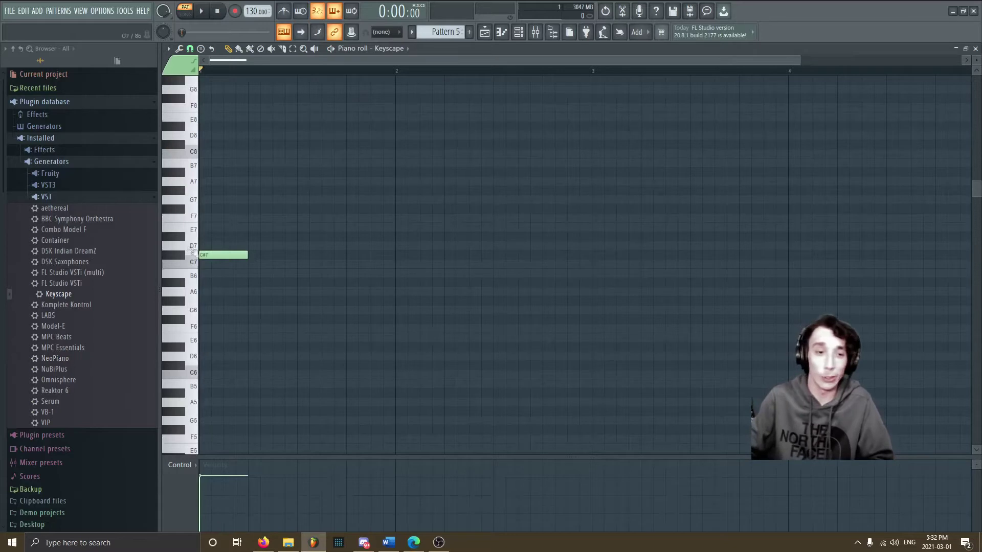
- Add one-beat notes on G7, A#7 and D#8 above the C#7 note at the start of bar 1
left_click(205, 200)
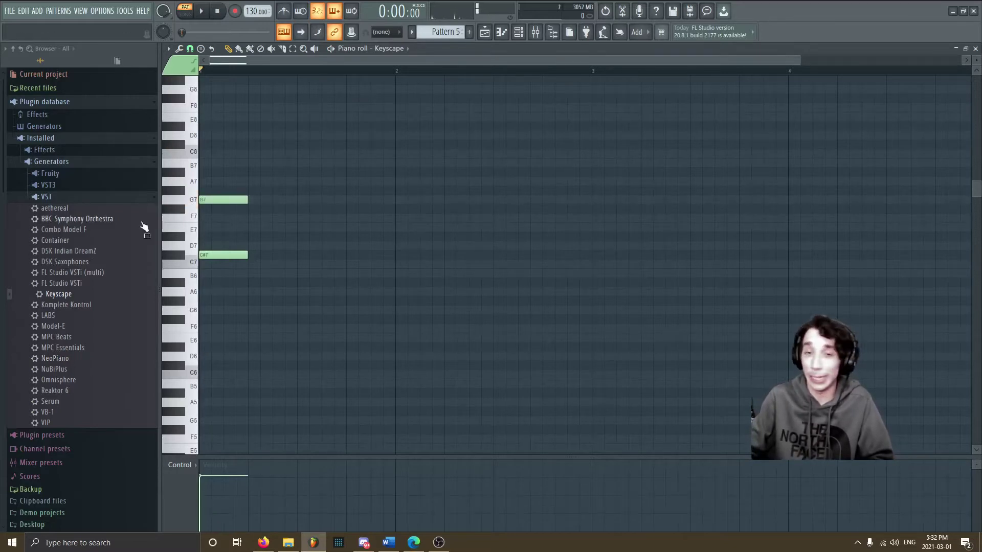
left_click(220, 173)
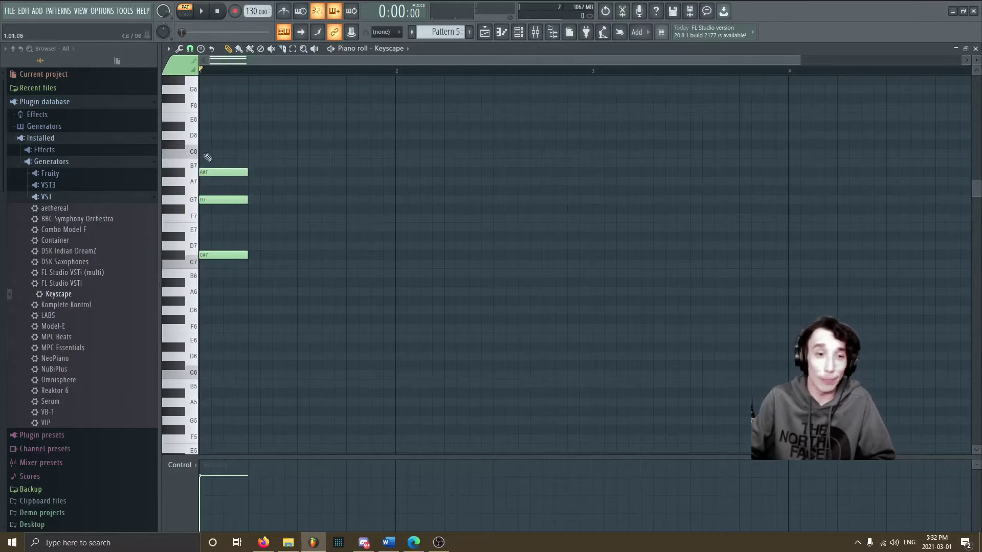
left_click(221, 136)
left_click_drag(223, 136, 136, 128)
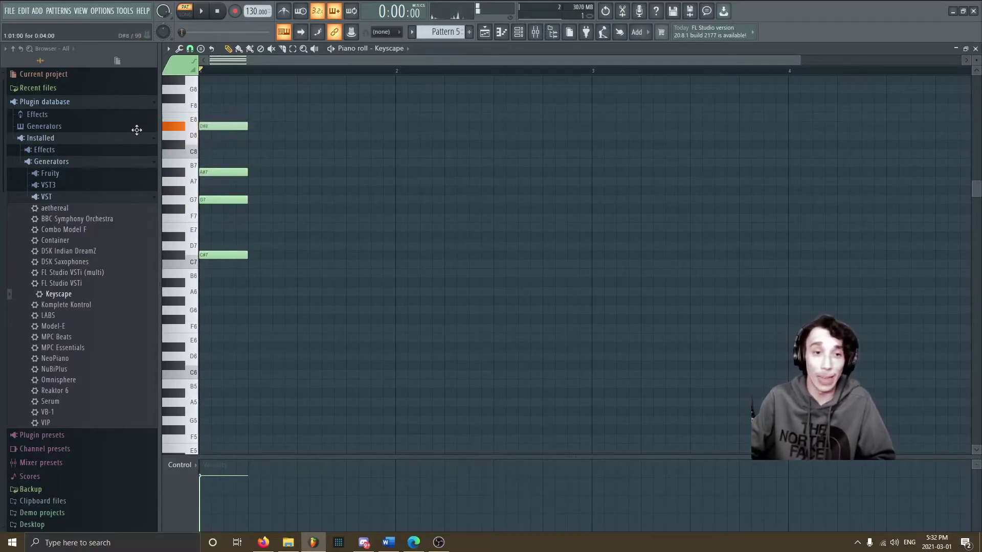
- Delete all the notes from the pattern and audition the C7 and F7 keys
right_click(244, 126)
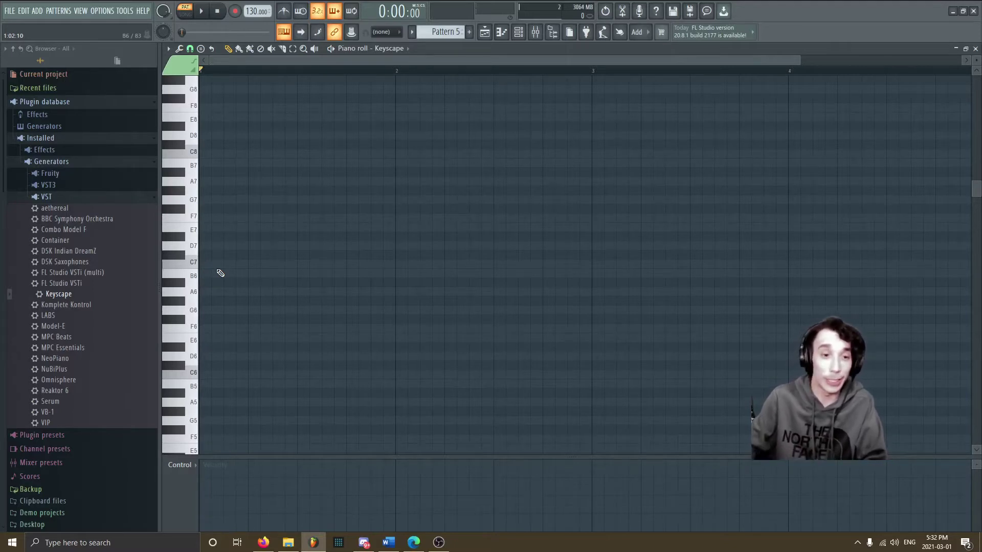
left_click(190, 264)
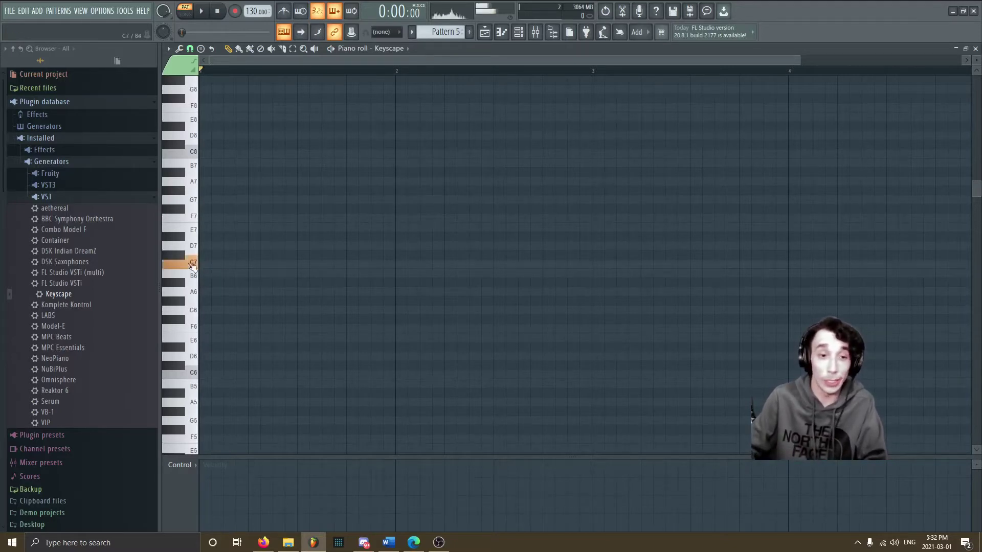
left_click(196, 215)
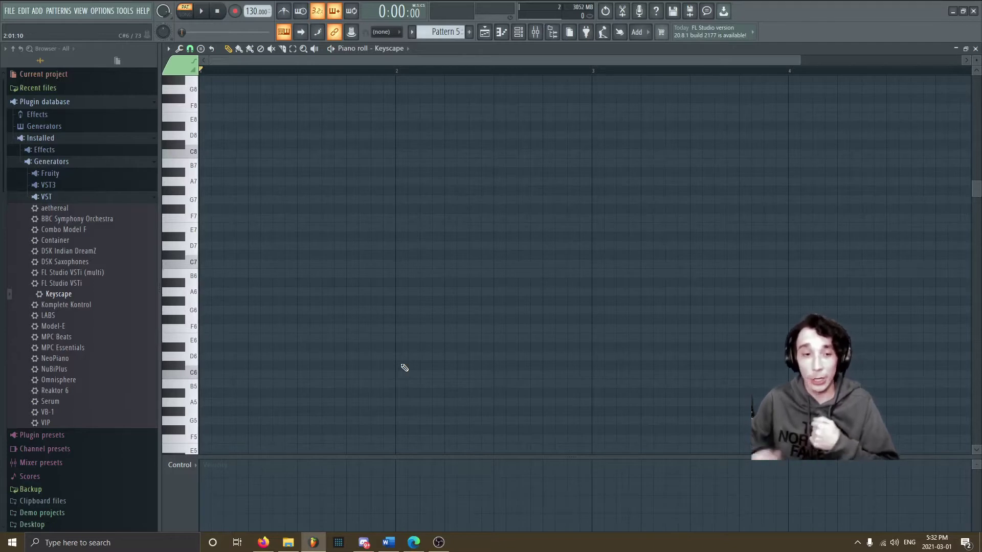
- Place consecutive one-beat notes on C7, D7 and E7 from the start of bar 1
left_click_drag(217, 255, 106, 267)
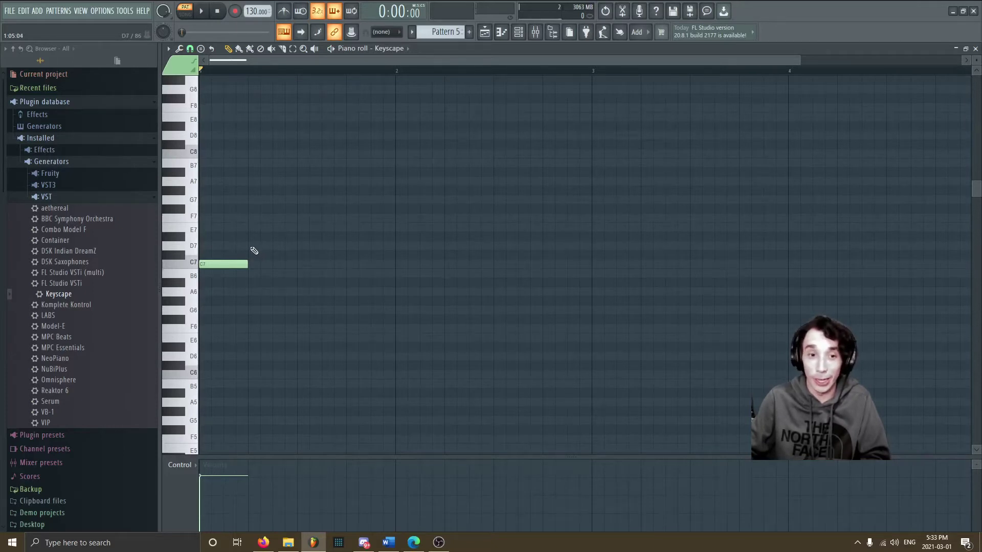
left_click(253, 246)
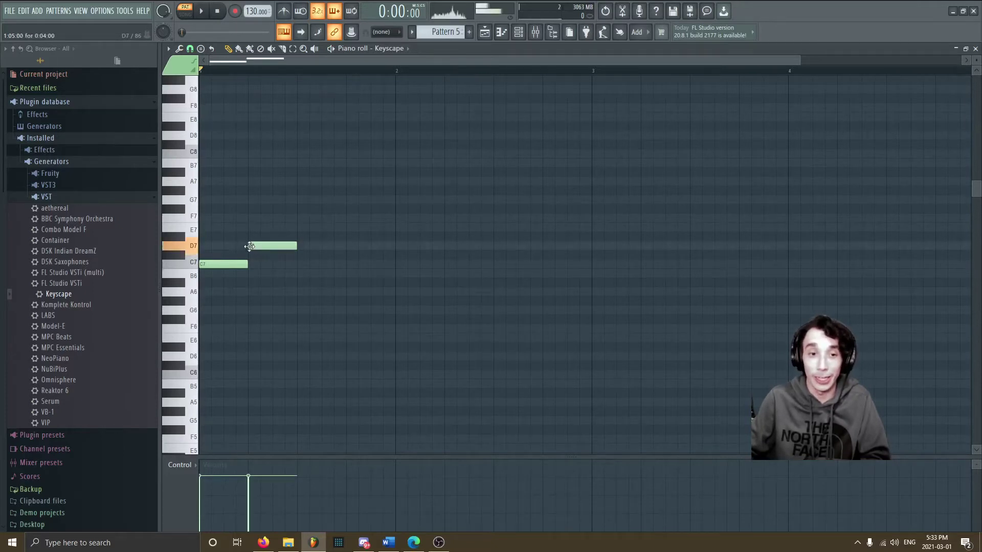
left_click(302, 226)
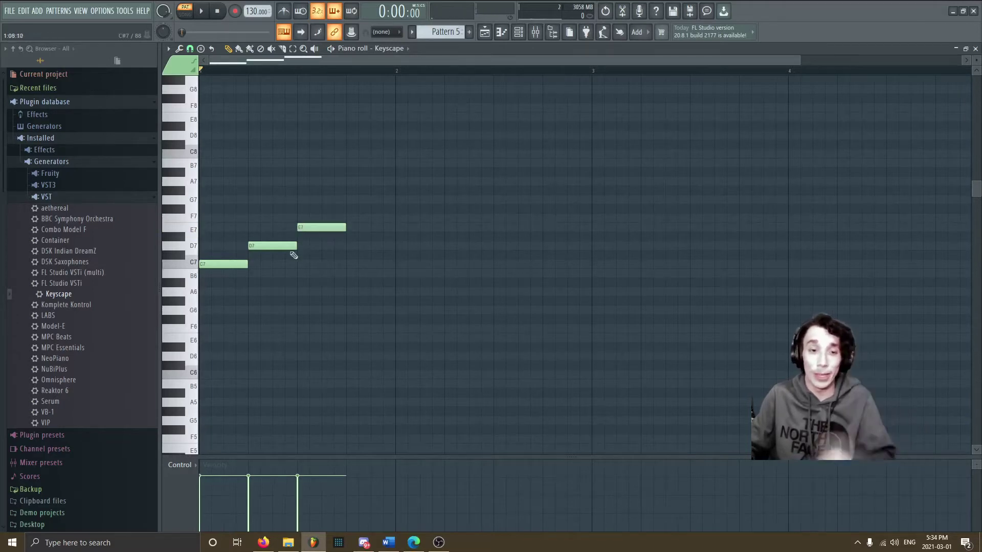
- Stack the E7 note over C7 at the start of bar 1 without the D7 note, and play the interval
left_click_drag(274, 245, 192, 244)
left_click_drag(307, 227, 209, 227)
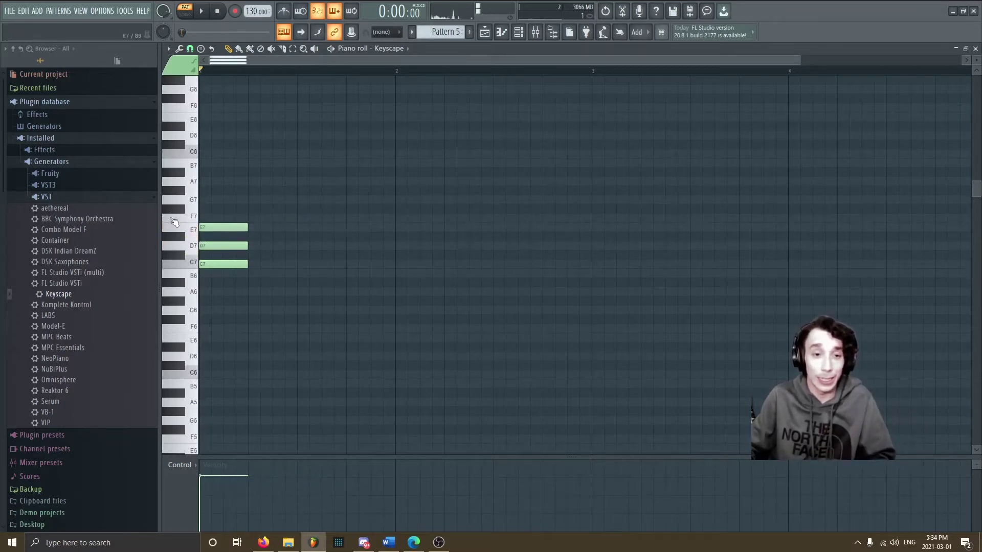
right_click(221, 246)
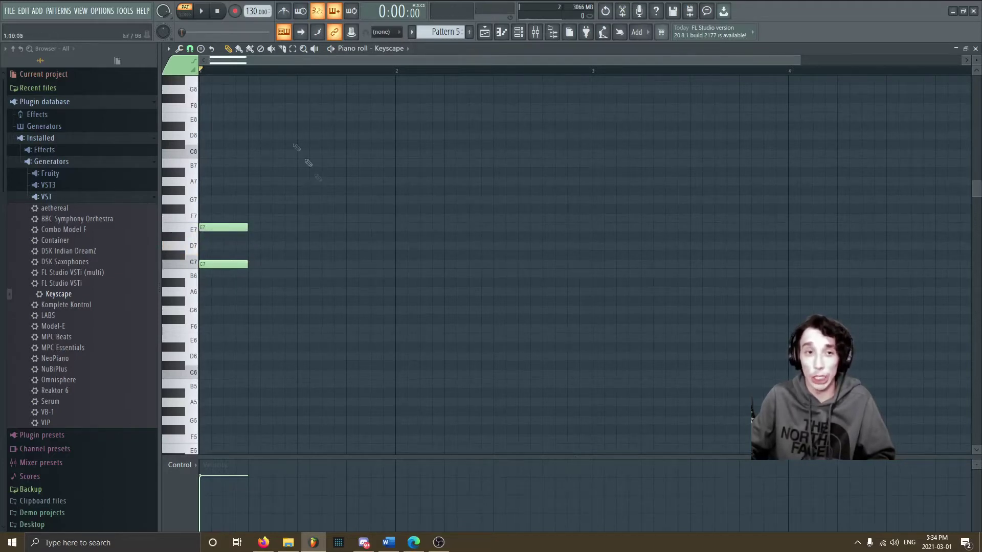
left_click(202, 16)
key("space")
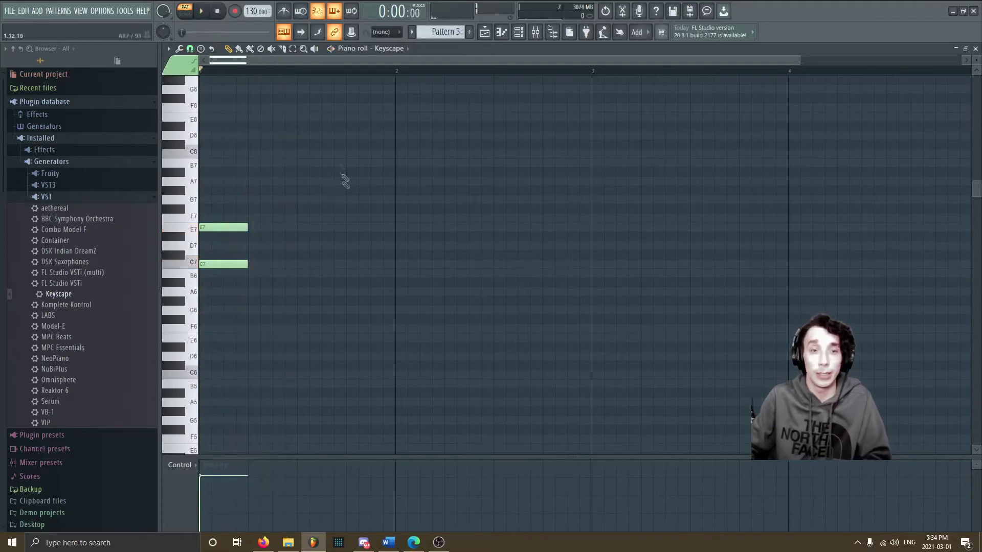
- Lower the E7 note to D#7 and play it together with C7
left_click(199, 226)
left_click_drag(201, 226, 199, 235)
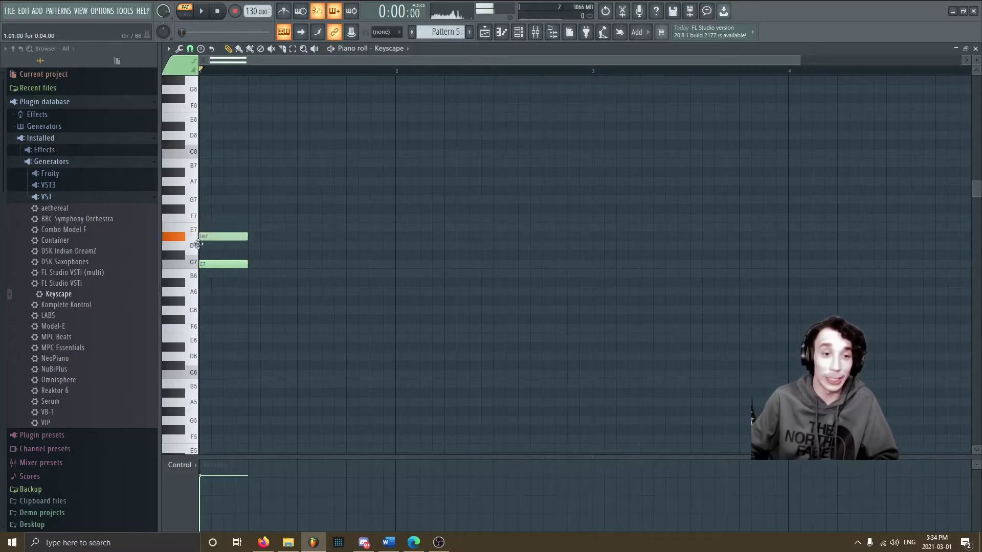
key("space")
key("space")
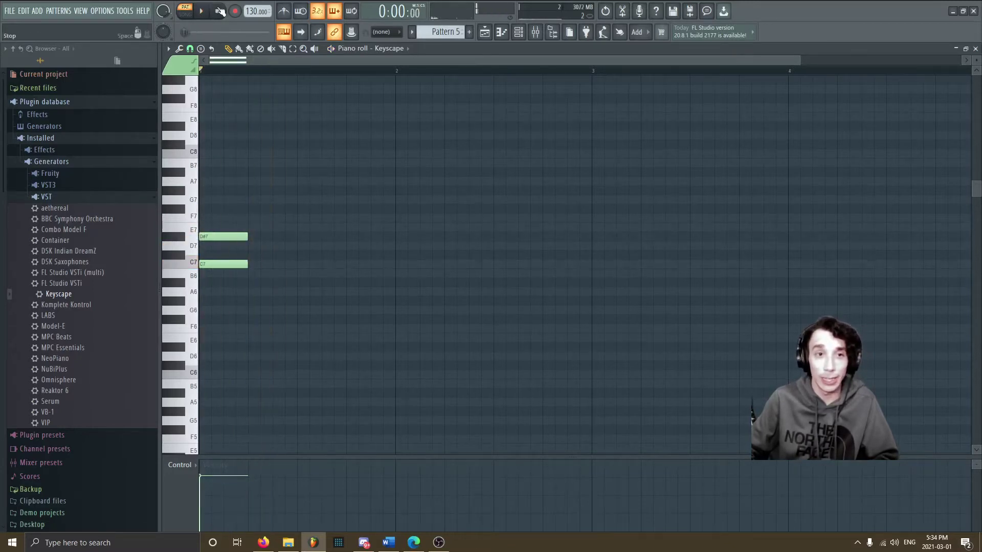
- Replace the D#7 note with an F7 note above C7 and audition the C7 and F7 keys
right_click(211, 236)
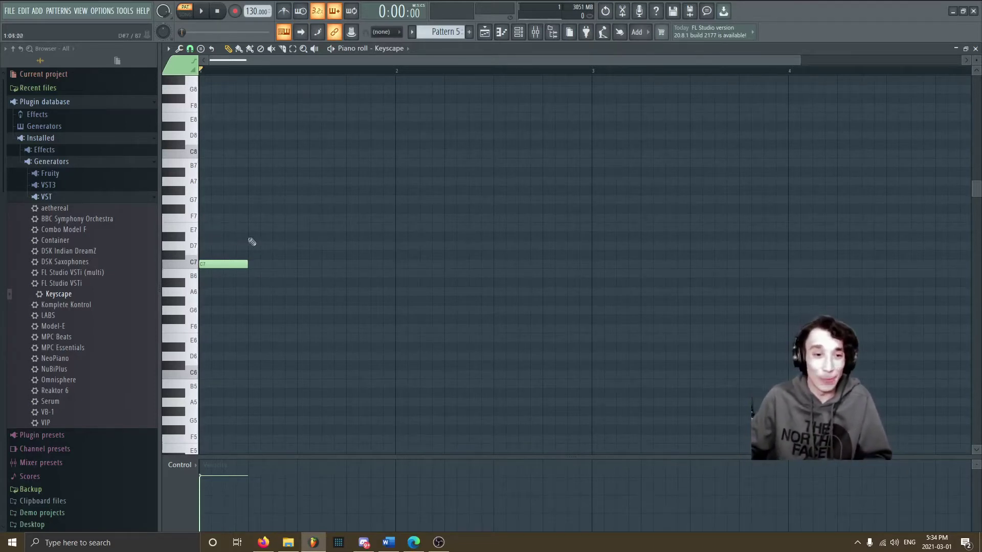
left_click_drag(213, 225, 201, 214)
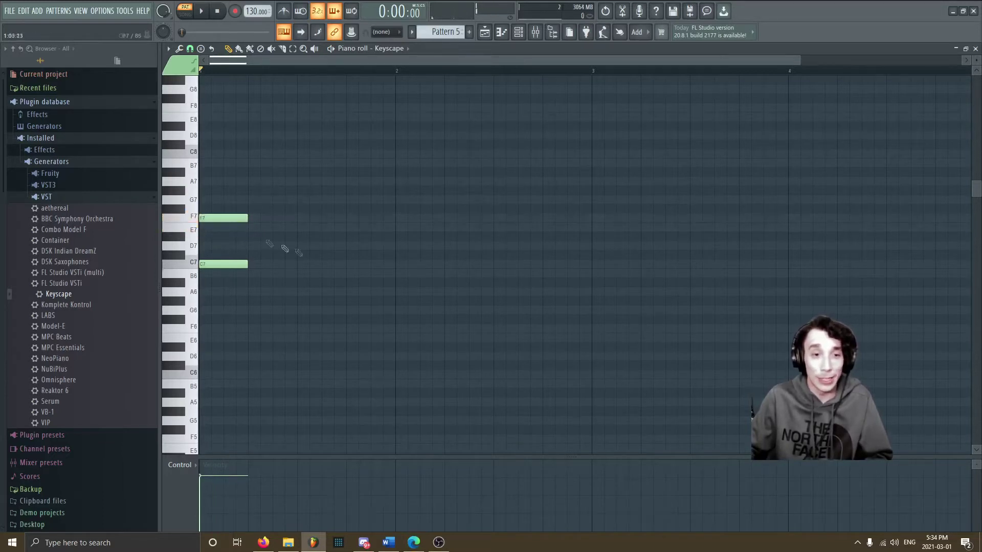
double_click(217, 216)
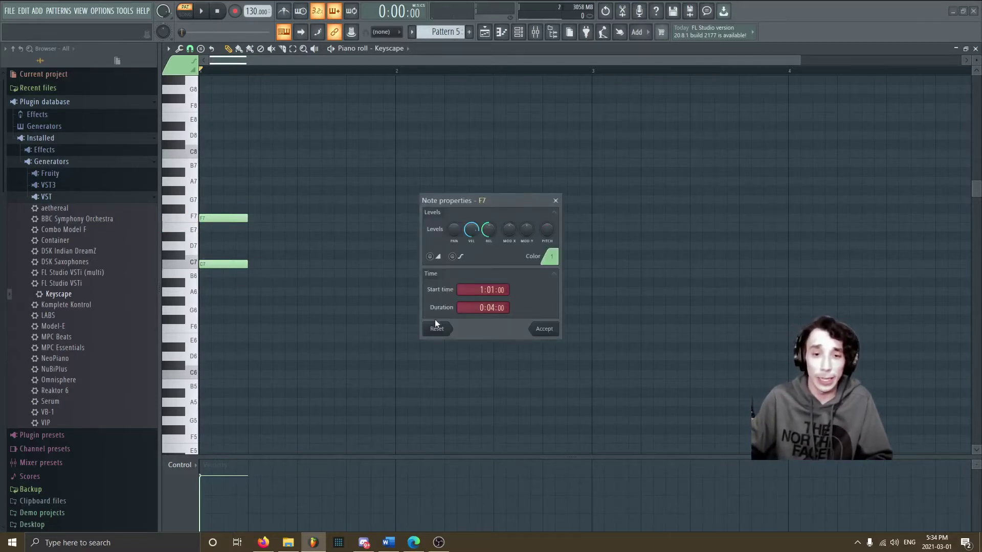
left_click(556, 201)
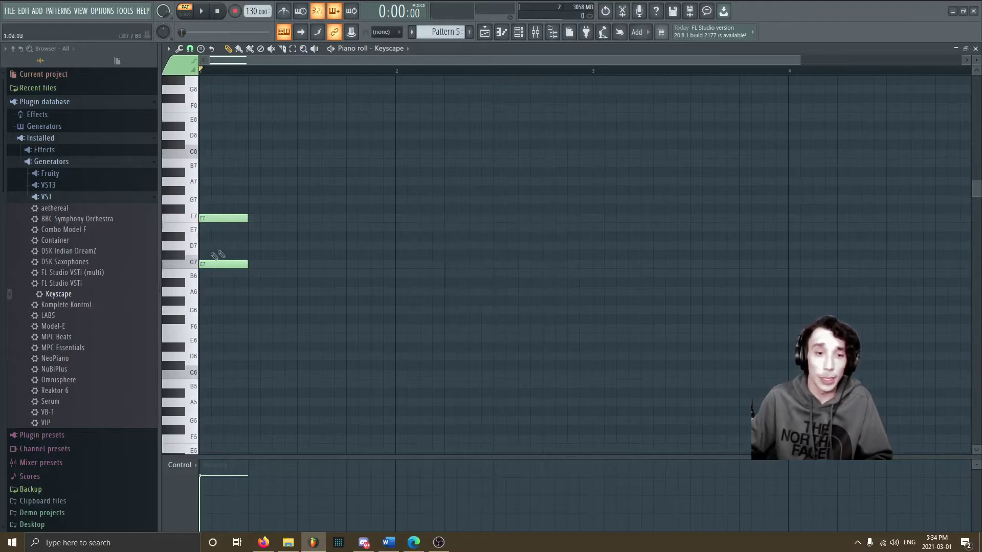
left_click(186, 265)
left_click(191, 216)
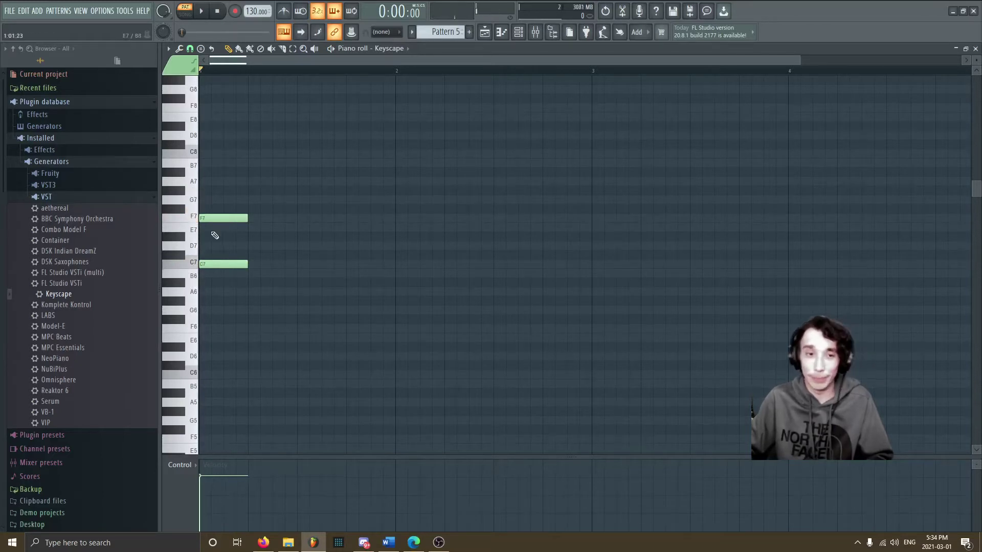
left_click(197, 215)
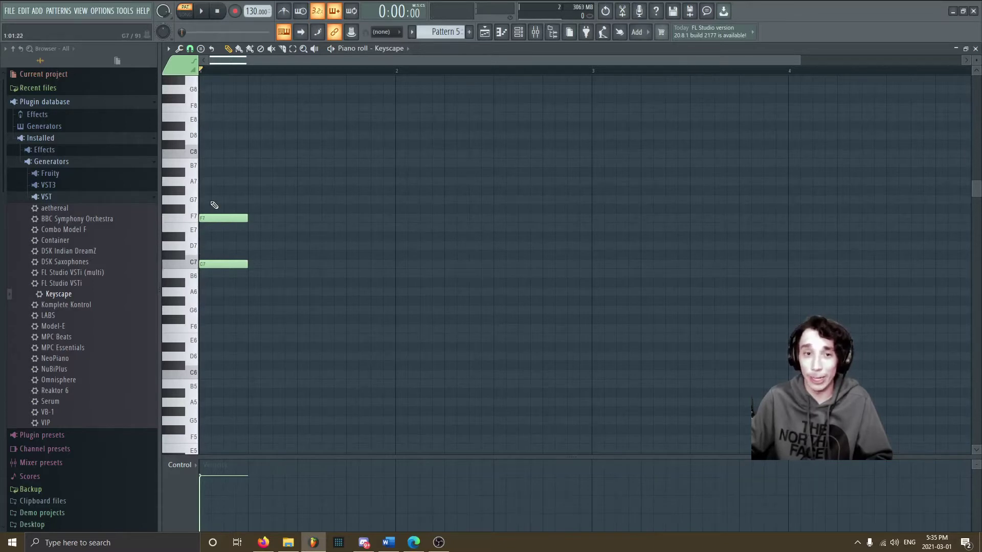
- Add G7 and D7 notes to the C7 and F7 stack, auditioning the pitches
mouse_move(214, 205)
left_mouse_down()
mouse_move(204, 193)
mouse_move(203, 204)
left_mouse_up()
left_click(193, 205)
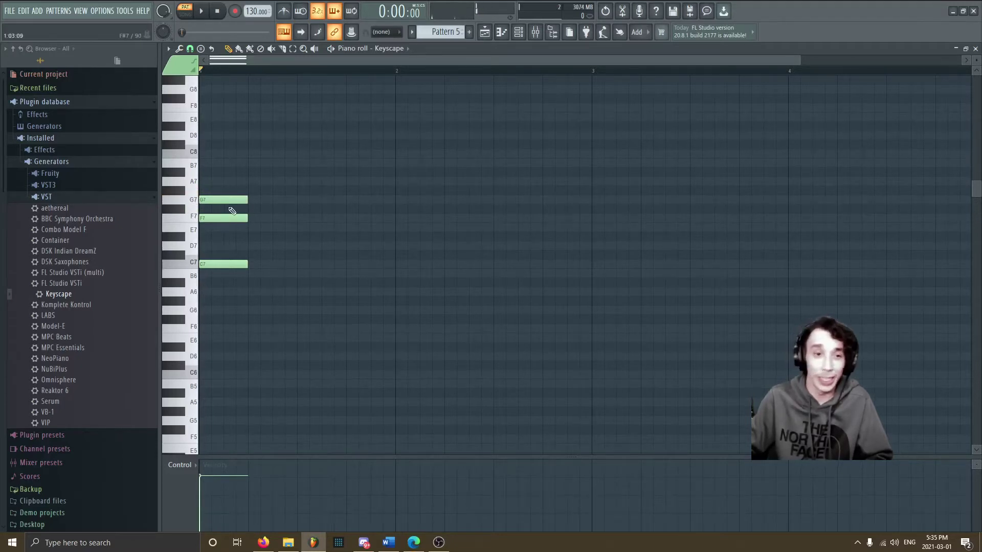
left_click_drag(211, 266, 212, 263)
left_click(215, 245)
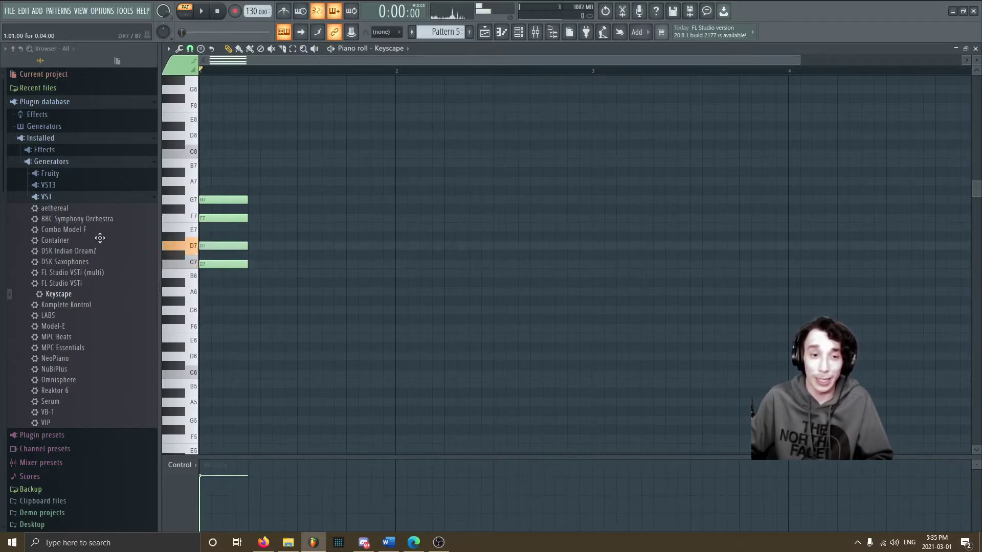
left_click_drag(214, 248, 210, 249)
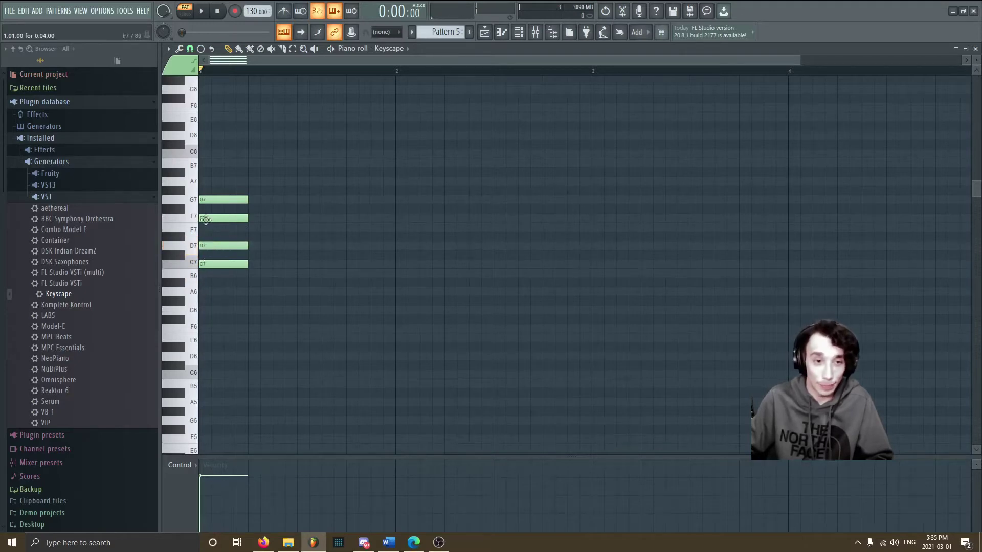
- Delete all four stacked notes at the start of bar 1
right_click(219, 197)
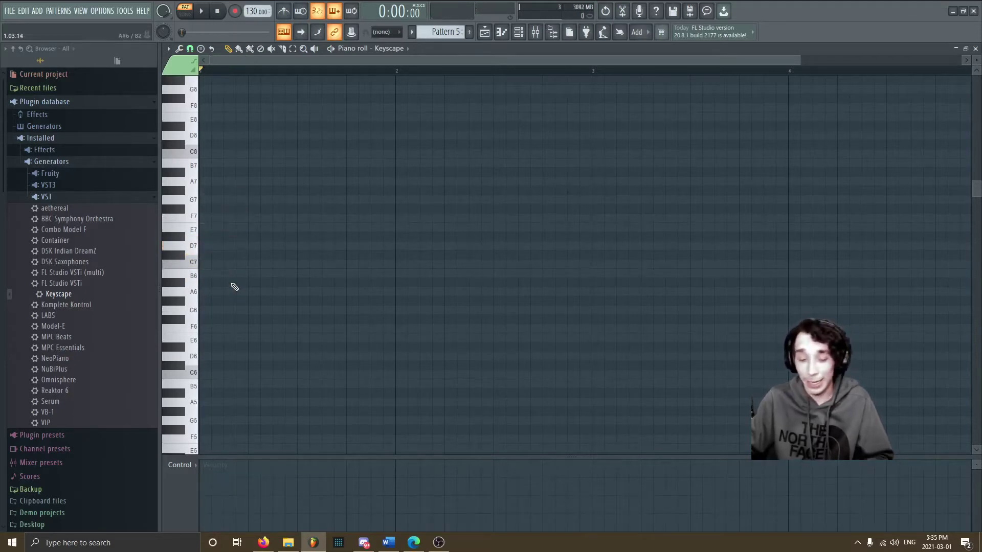
left_click(213, 182)
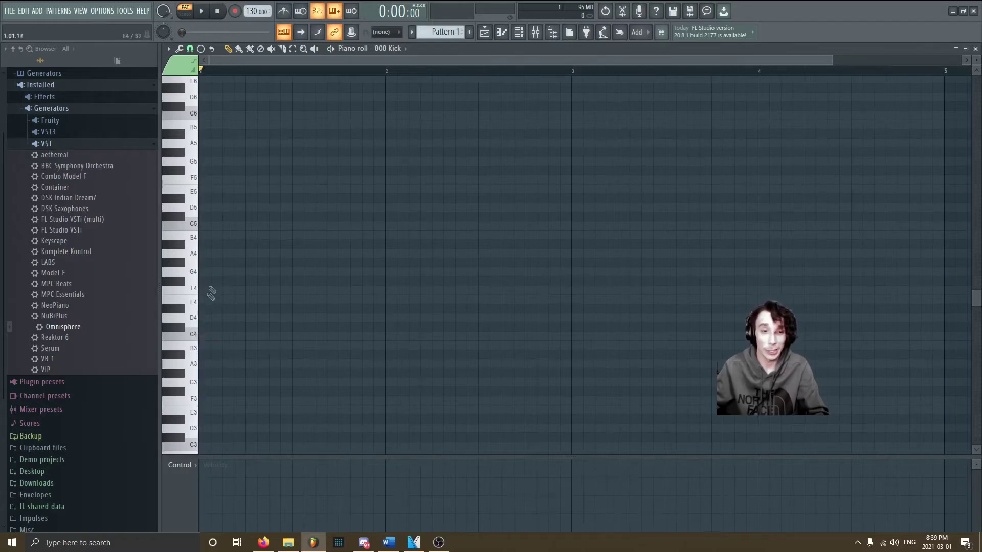
left_click(207, 236)
right_click(214, 238)
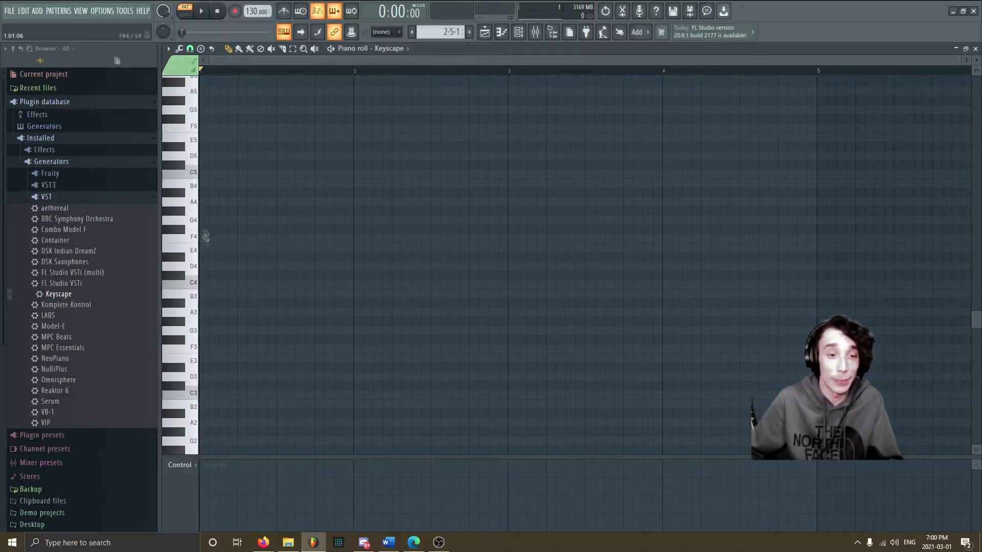
- Stamp a melodic Major scale starting on D4 at the start of bar 1
left_click(169, 49)
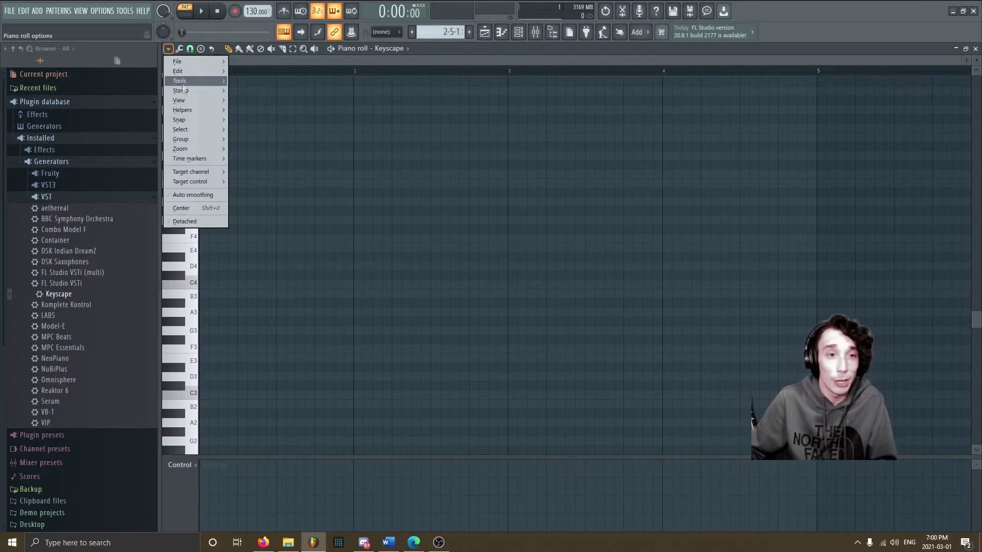
mouse_move(182, 91)
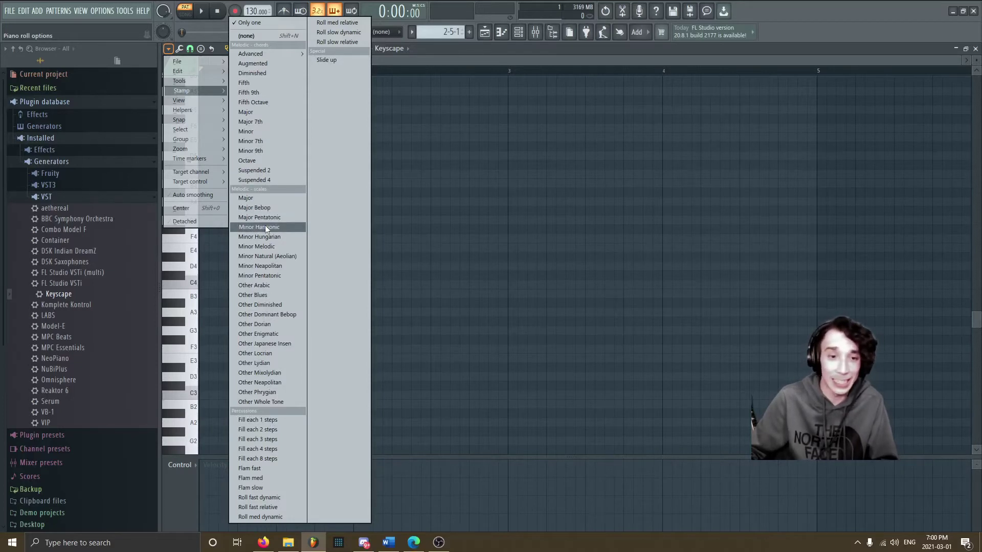
left_click(257, 198)
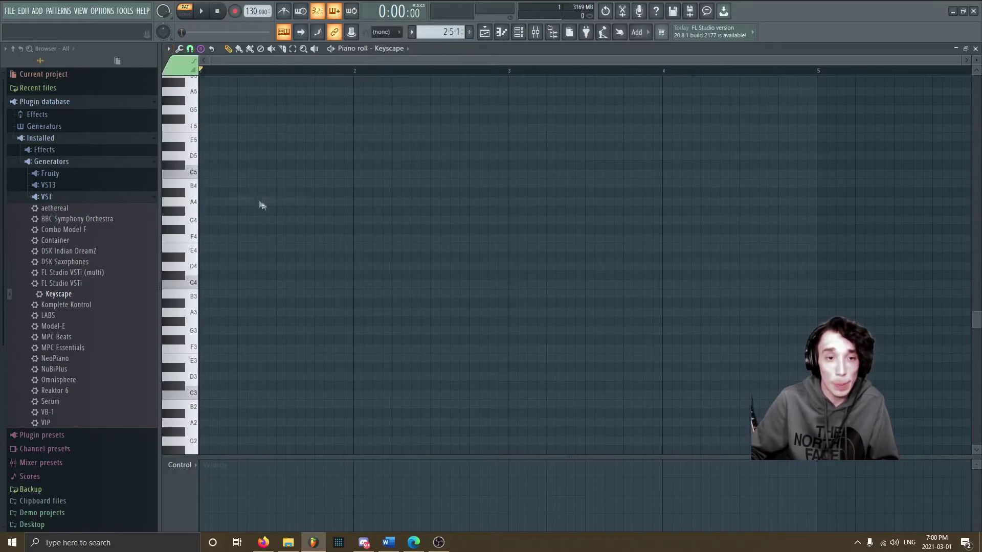
left_click_drag(207, 224, 171, 266)
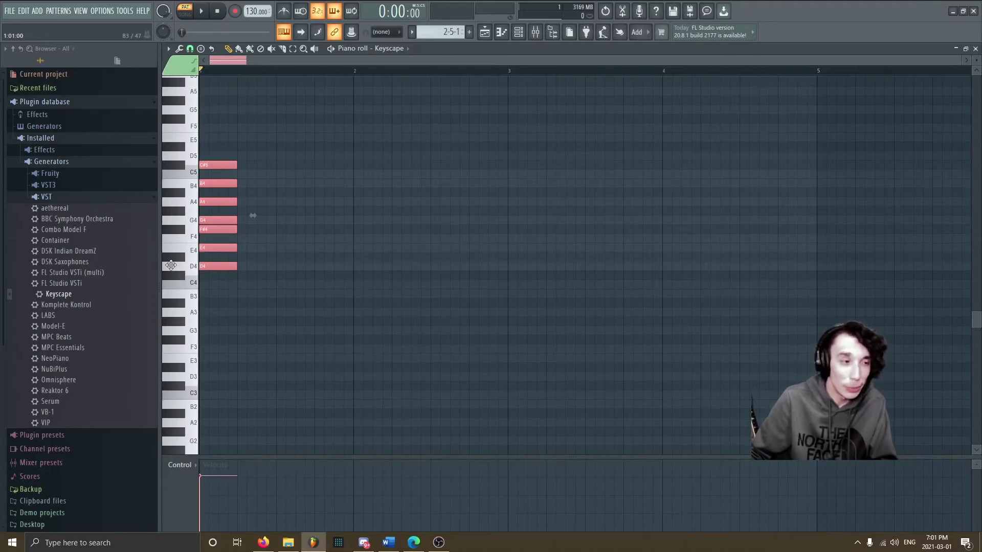
- Transpose the stamped major scale to start on C4, raise it to A4, and return it to C4
left_click_drag(171, 266, 164, 289)
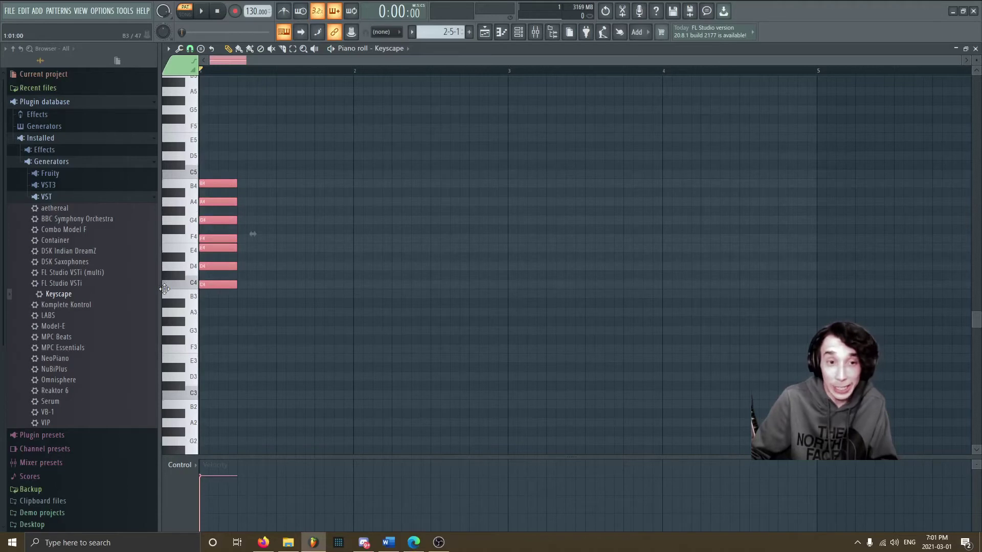
left_click_drag(164, 289, 170, 196)
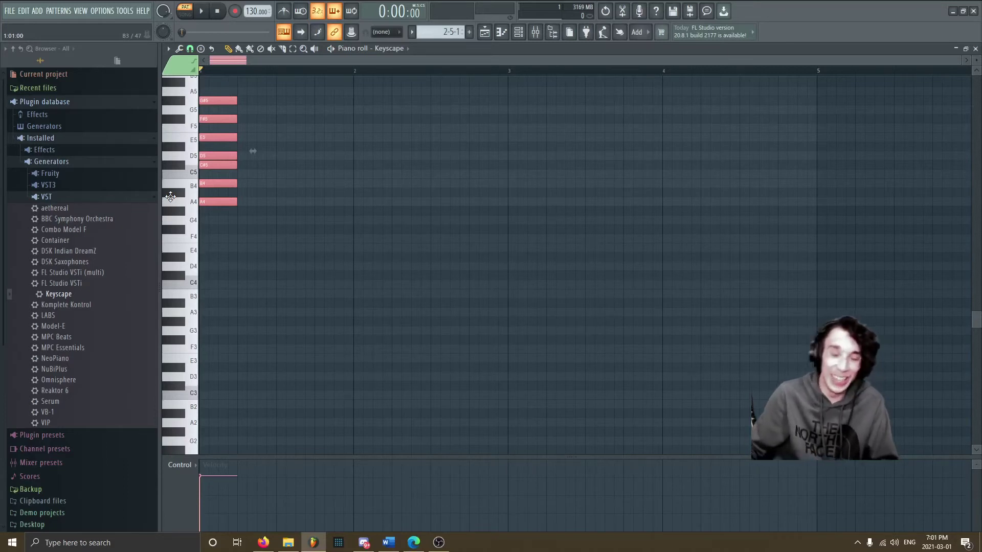
left_click_drag(170, 196, 142, 287)
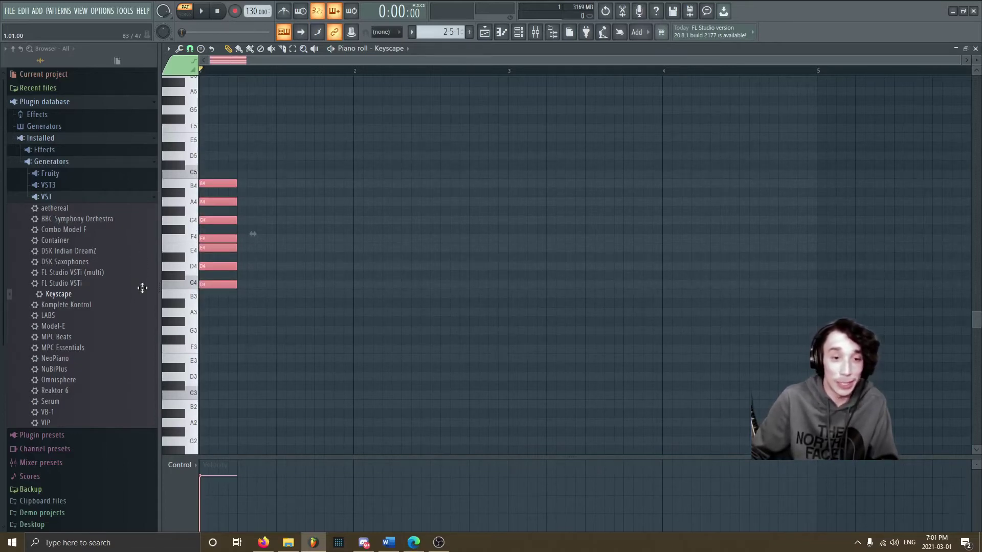
left_click(273, 293)
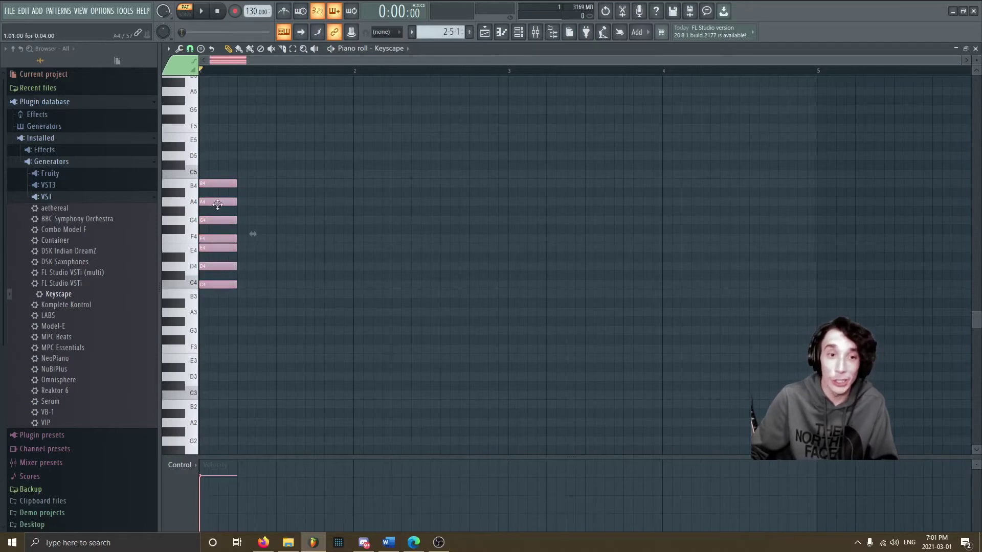
- Add a C5 note above the C major scale, and delete it along with all the scale notes
left_click(217, 174)
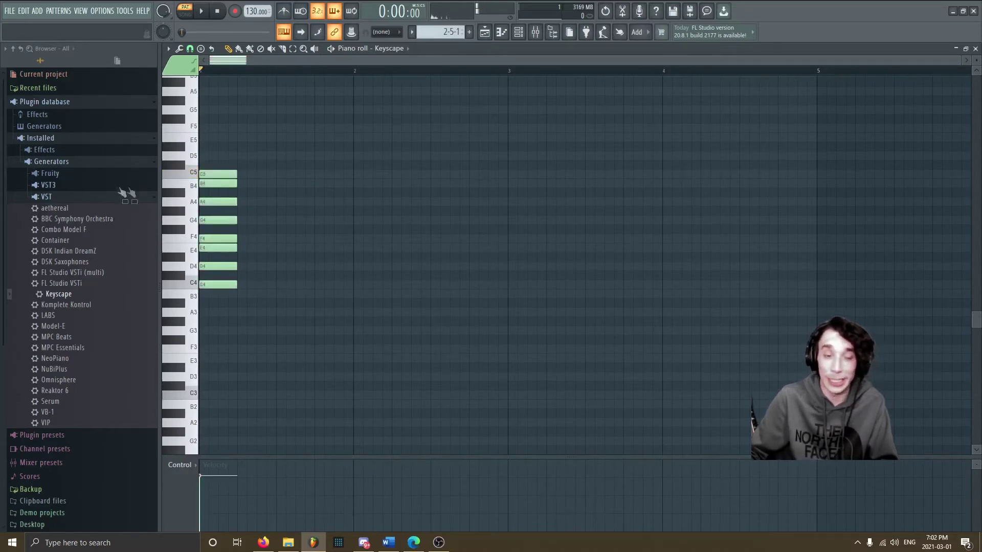
right_click(220, 173)
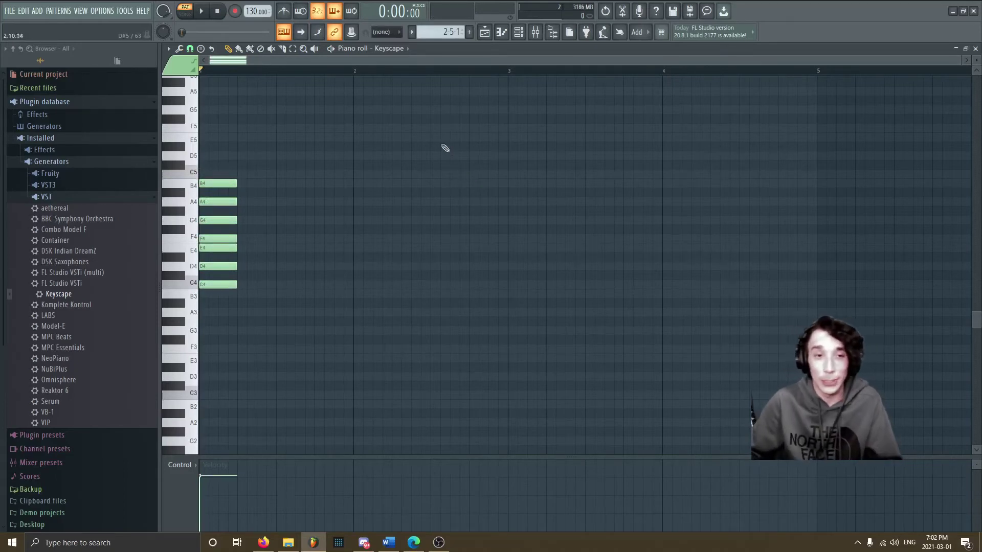
right_click(220, 180)
key("space")
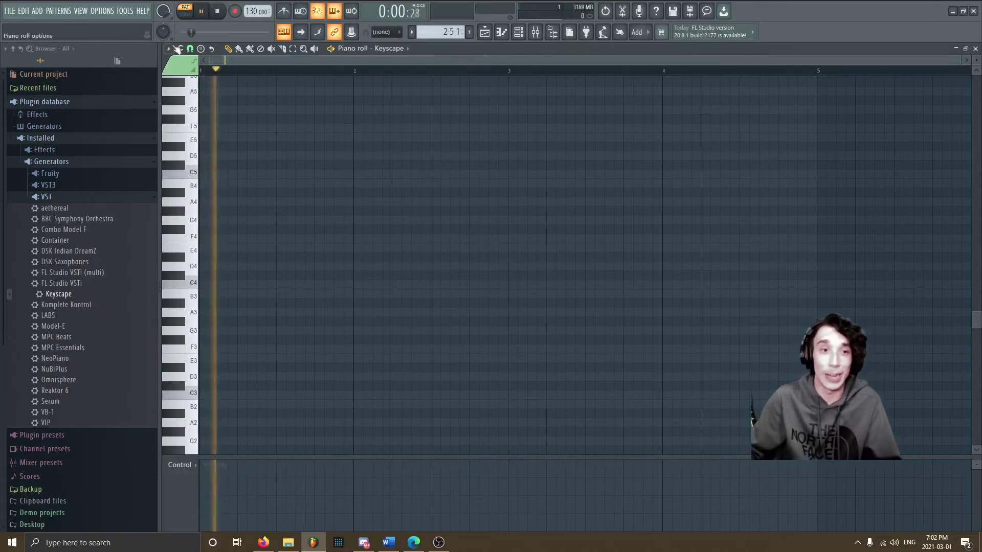
key("space")
- Set the piano roll key labels to None
left_click(168, 49)
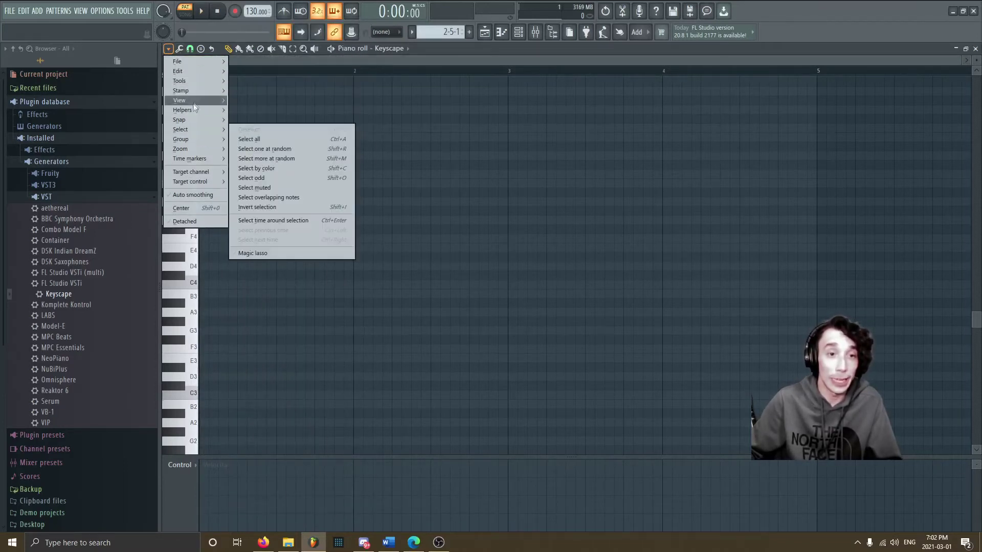
mouse_move(200, 102)
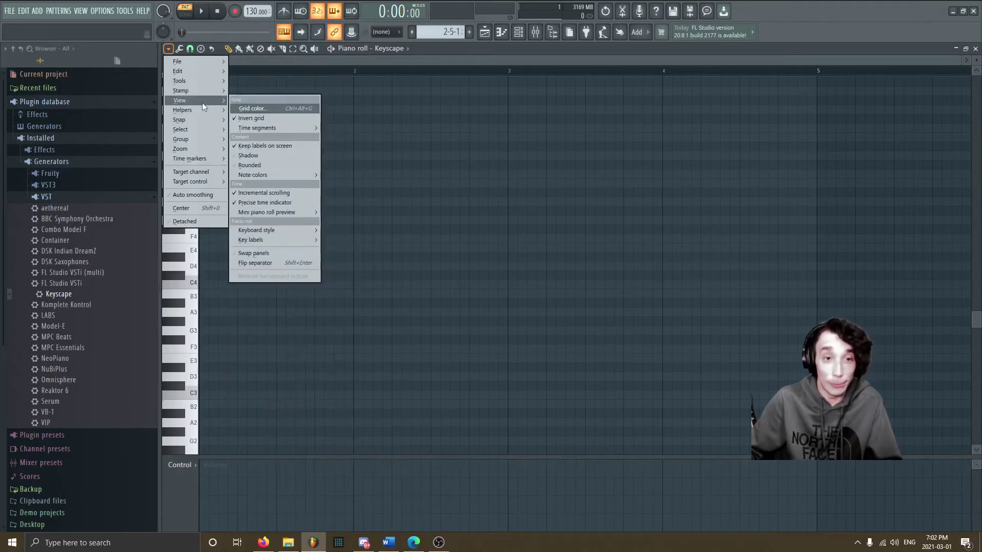
mouse_move(253, 241)
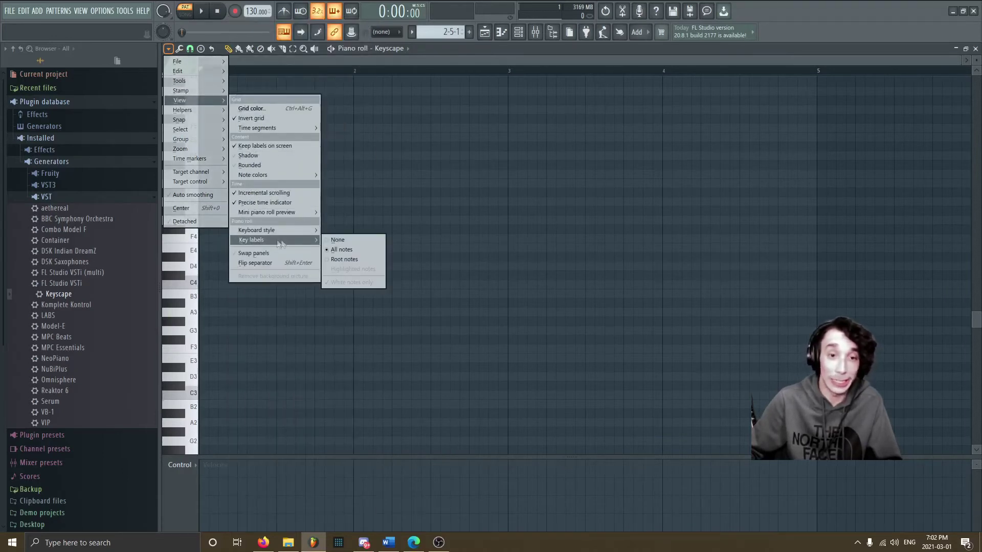
left_click(337, 240)
- Set the piano roll key labels to All notes
left_click(174, 49)
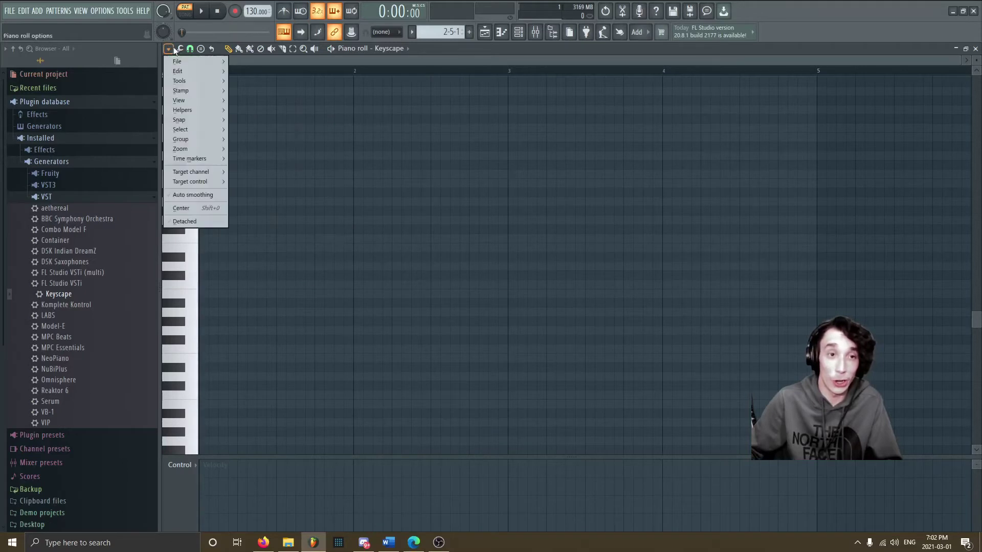
mouse_move(194, 83)
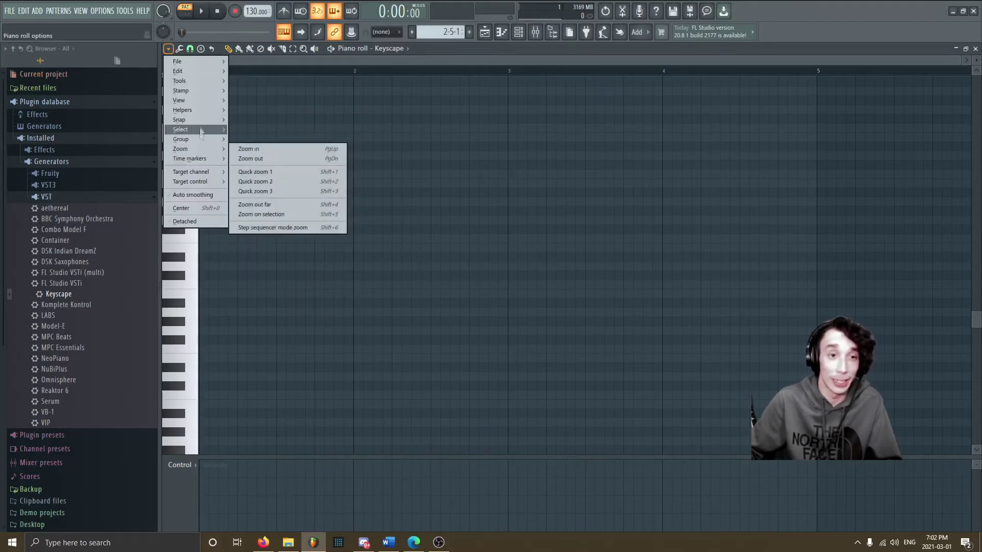
mouse_move(202, 103)
mouse_move(261, 240)
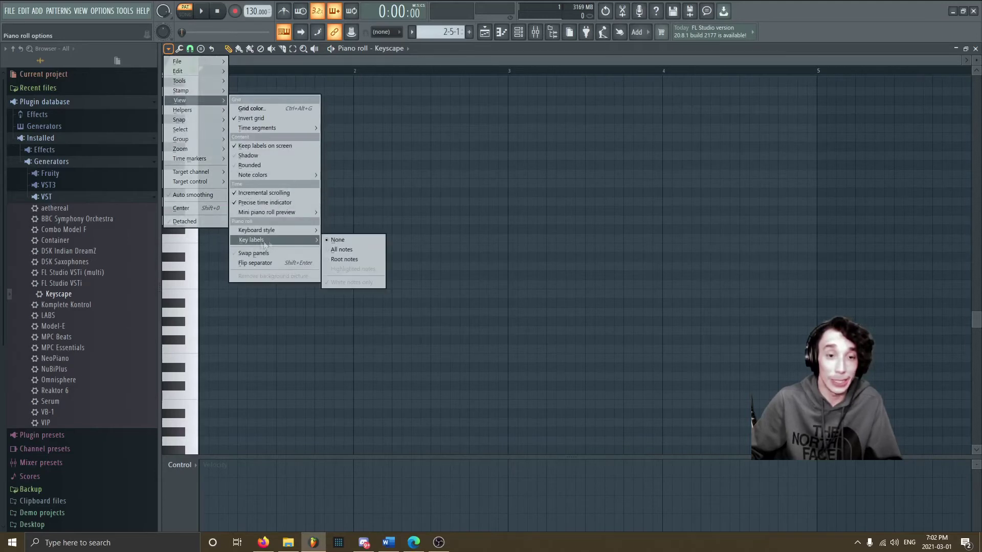
left_click(348, 250)
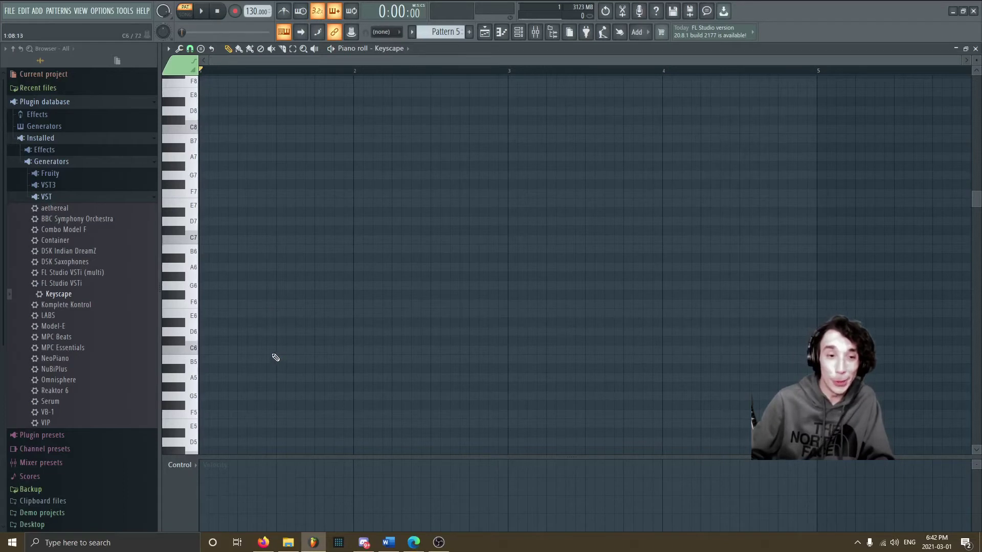
- Place C6 and G6 notes at the start of bar 1 in Pattern 5 and play them together
left_click(215, 349)
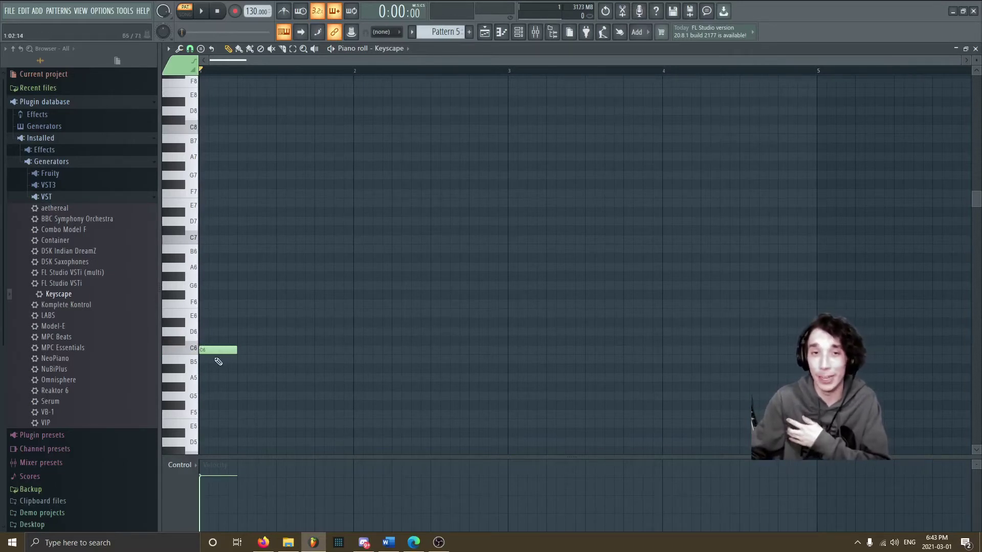
left_click(219, 286)
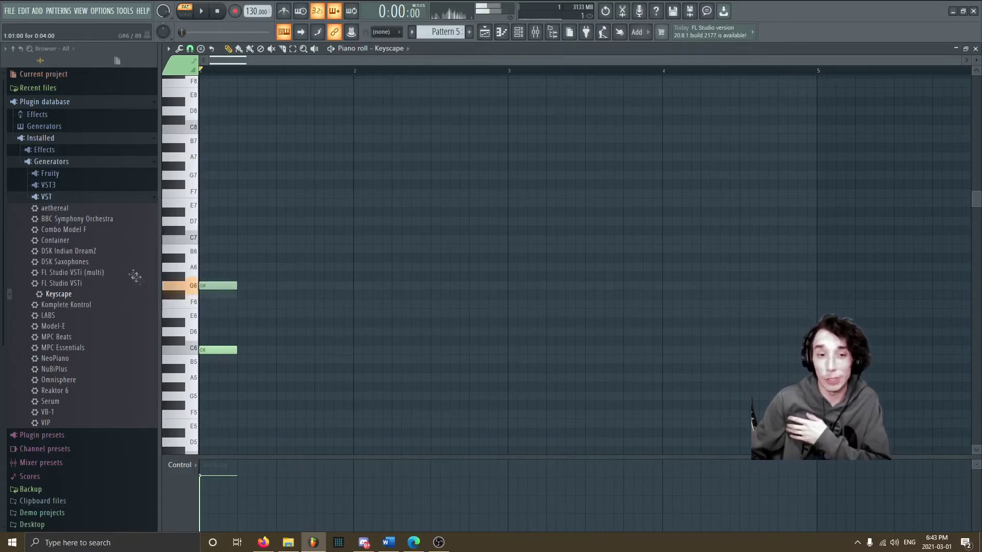
left_click(183, 286)
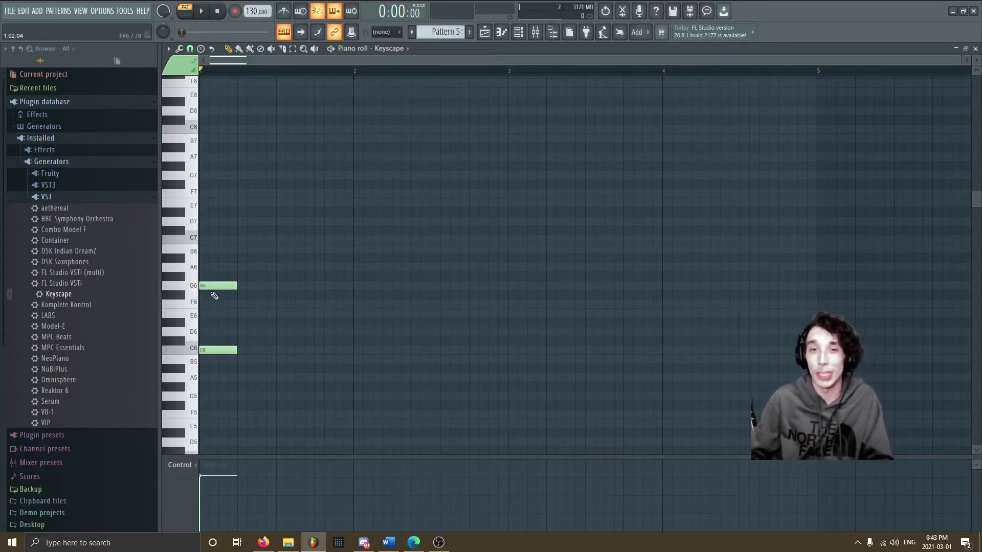
key("space")
key("space")
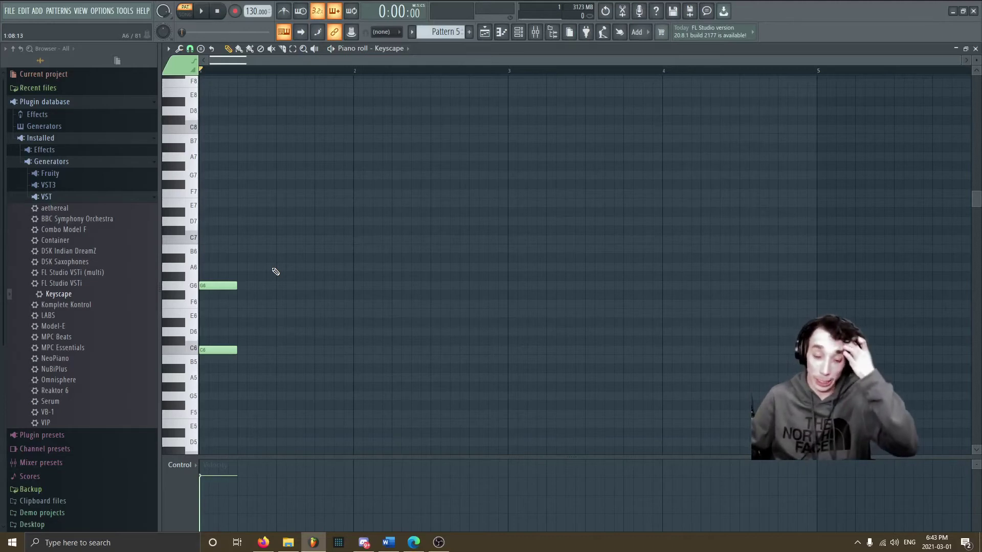
- Add an E6 note between C6 and G6 and play the three-note chord
left_click_drag(256, 311, 218, 313)
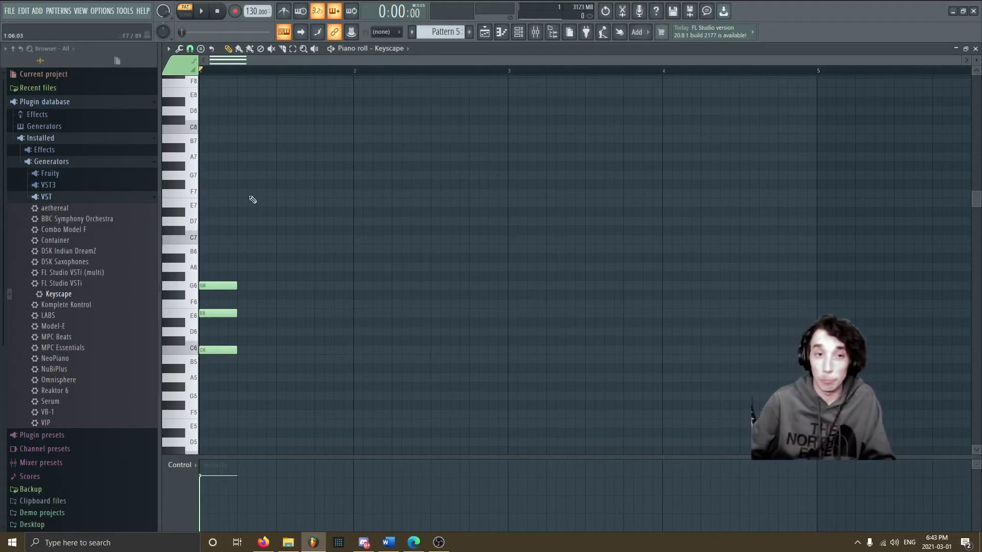
left_click(204, 14)
key("space")
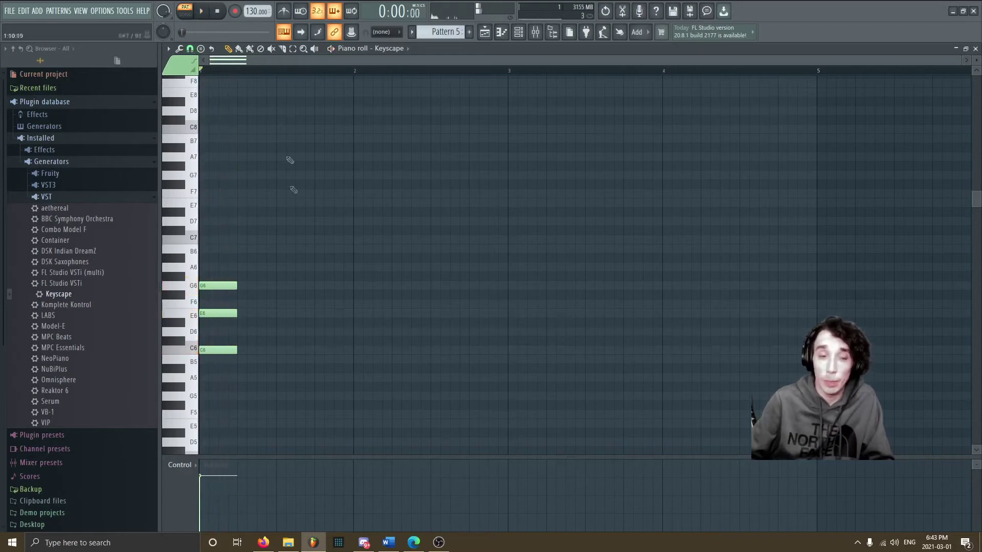
- Select the C6, E6 and G6 chord and duplicate it directly after the original
left_click(292, 48)
left_click_drag(253, 189, 223, 417)
key("ctrl+b")
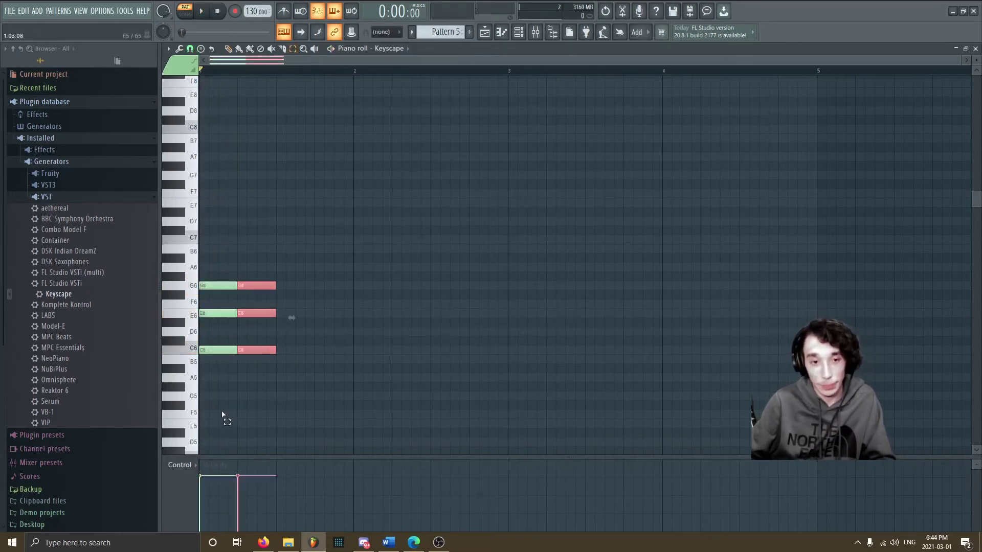
- Lower the duplicated chord's middle note to D#6 and play both chords
left_click(254, 314)
key("shift+Down")
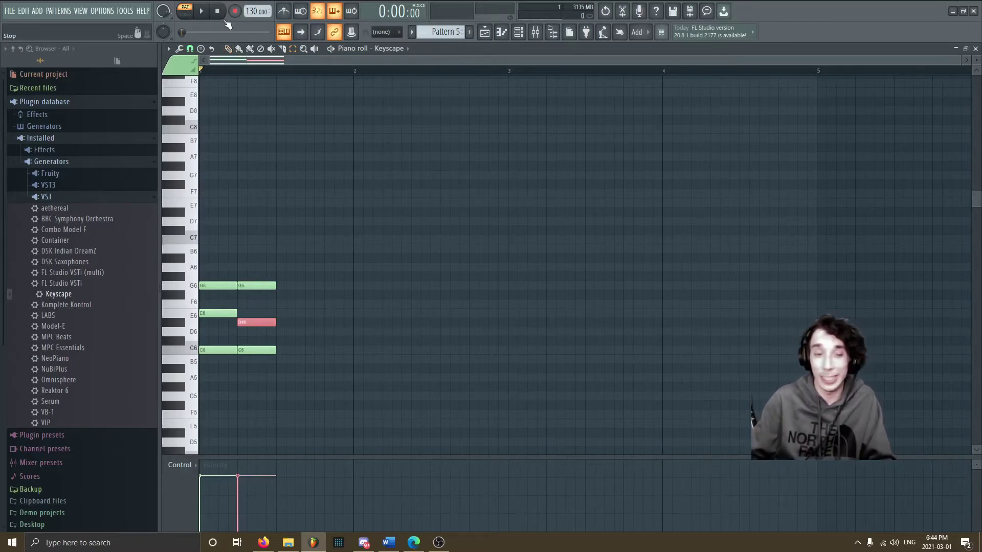
left_click(201, 13)
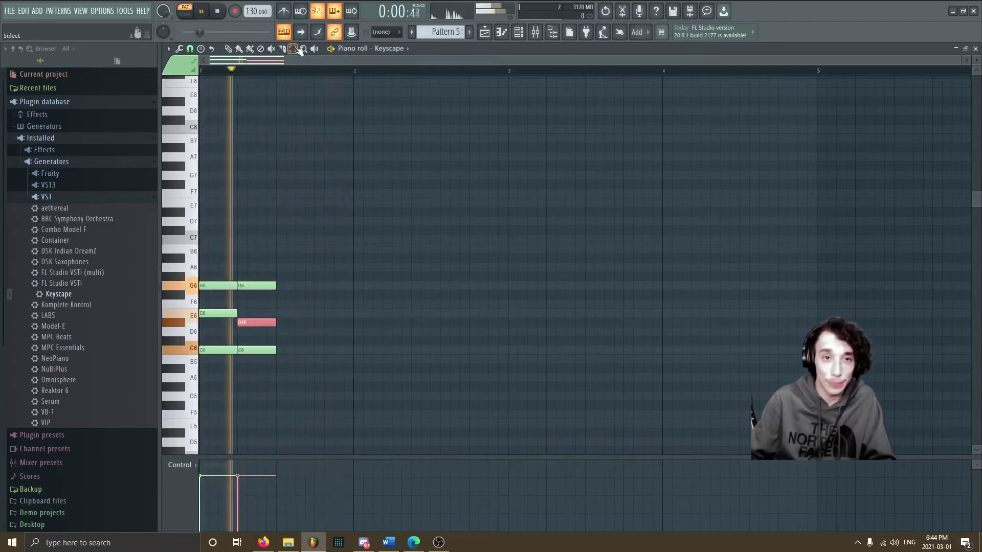
key("space")
- Move the second chord one beat later to leave a gap, and play the pattern
left_click_drag(260, 254, 285, 386)
key("shift+Right")
key("shift+Right")
key("shift+Right")
key("shift+Right")
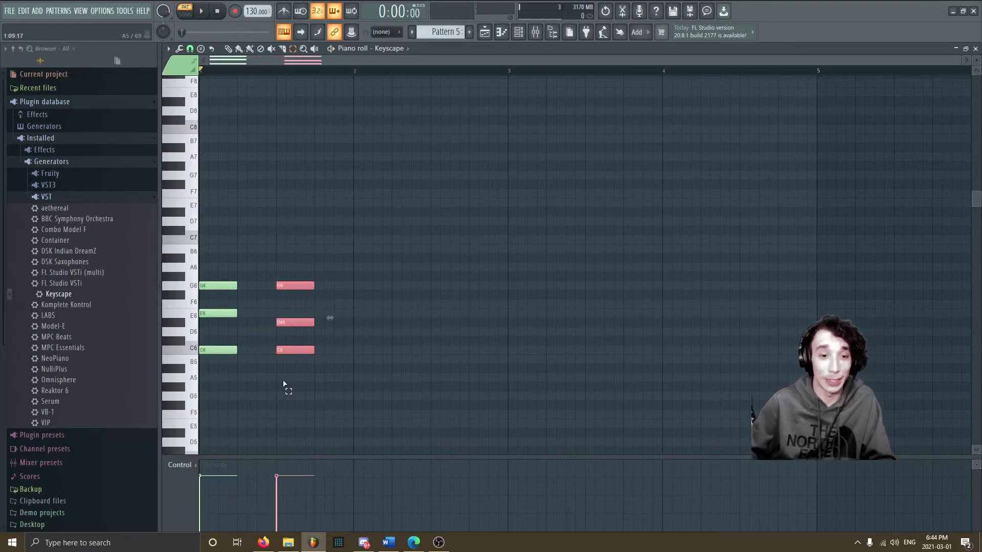
left_click(203, 12)
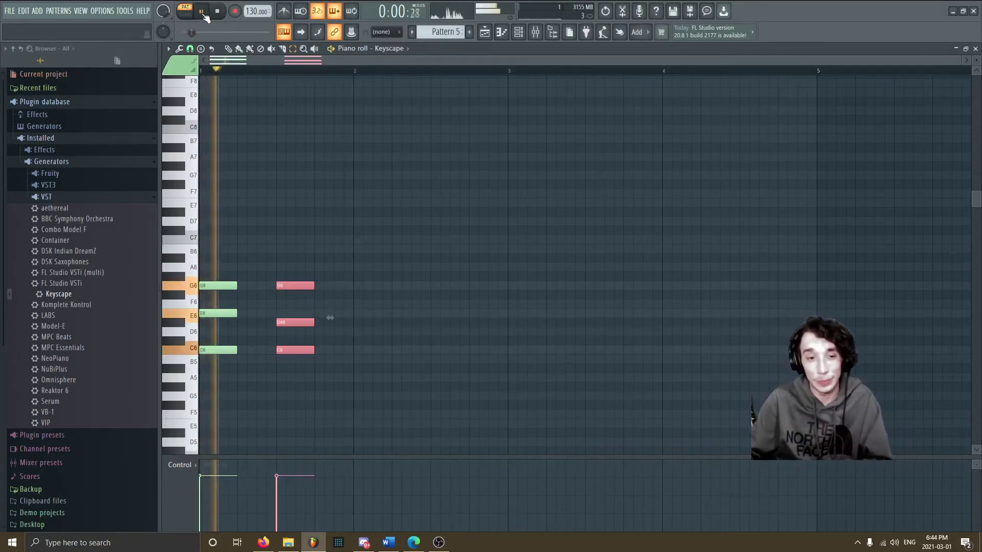
left_click(217, 12)
- Delete the second chord and add a B6 note above the remaining C6, E6 and G6 chord
left_click_drag(342, 225, 299, 421)
key("Delete")
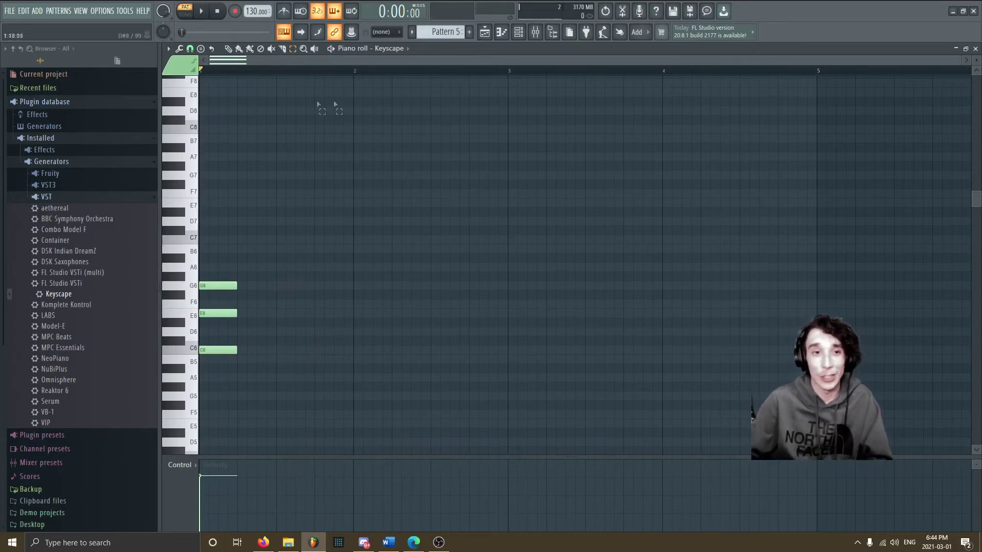
left_click(228, 48)
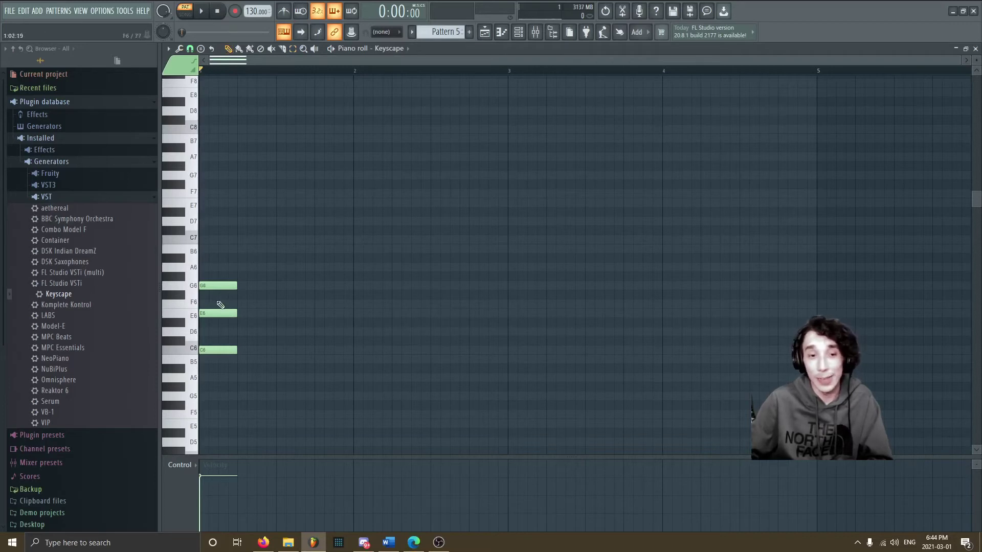
left_click(225, 249)
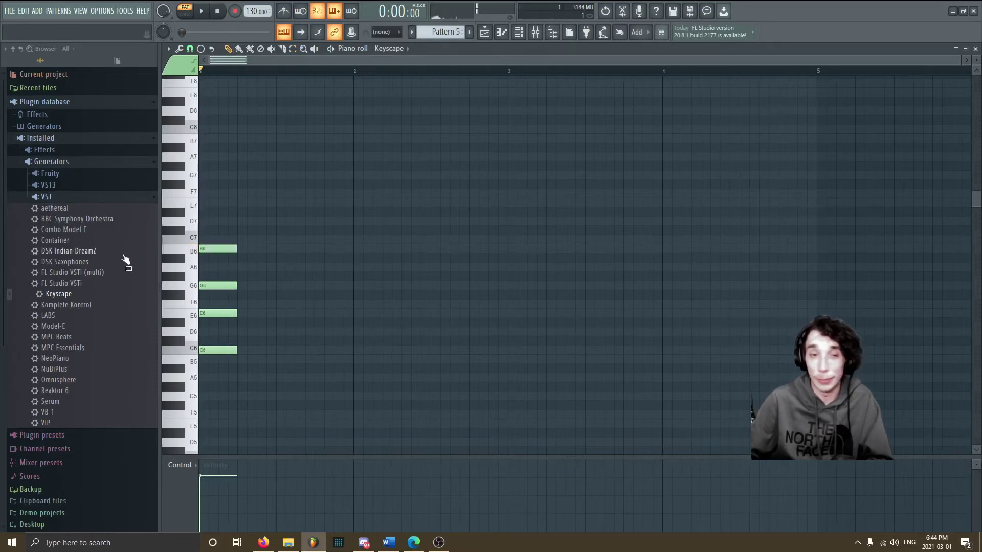
- Play the four-note C6, E6, G6 and B6 chord twice and stop playback
left_click(201, 11)
left_click(217, 12)
left_click(205, 11)
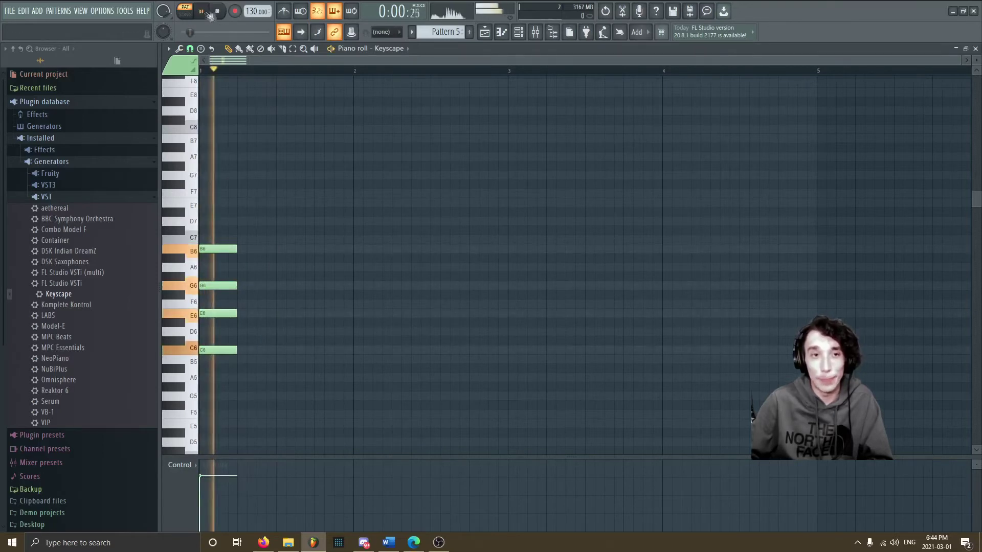
left_click(217, 11)
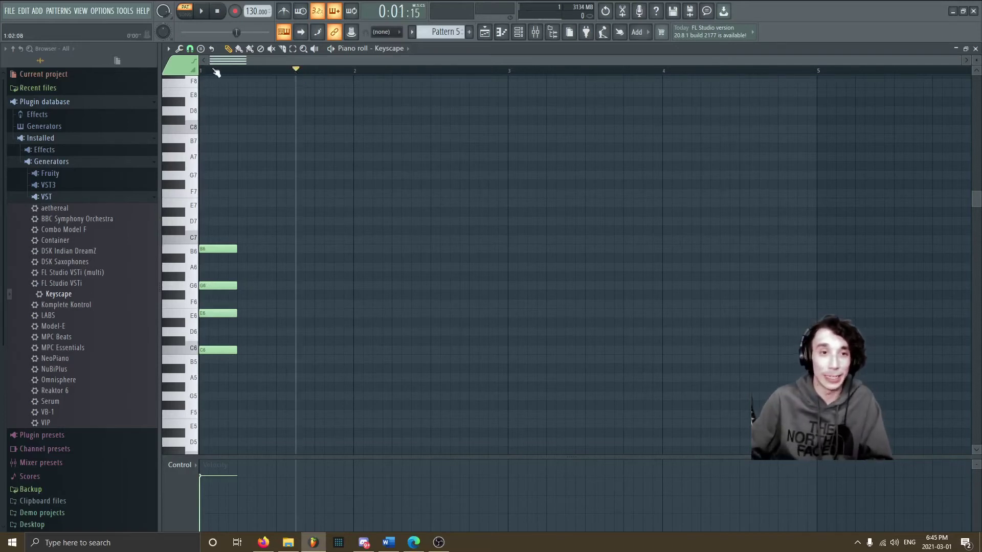
- Replay the four-note C6, E6, G6 and B6 chord and select all of its notes
left_click(202, 11)
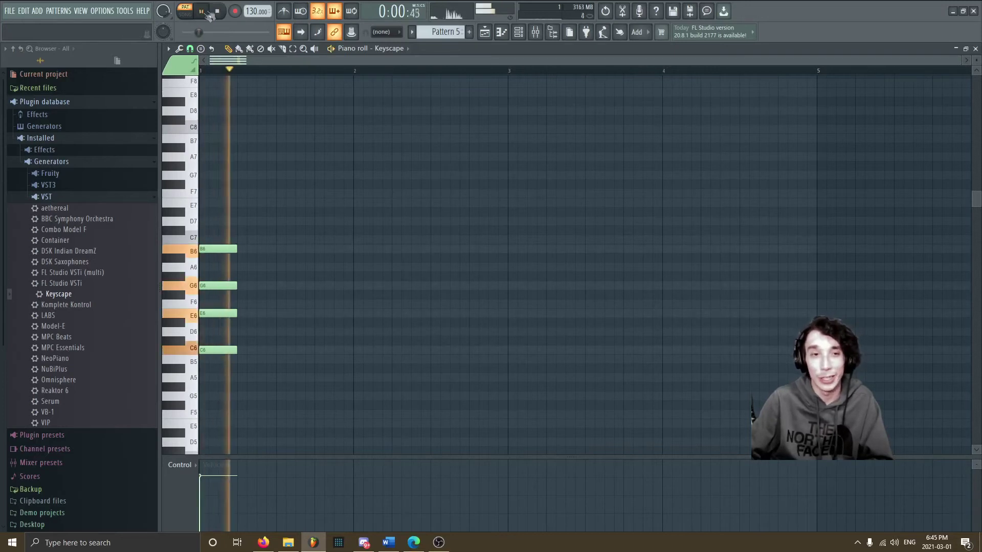
key("space")
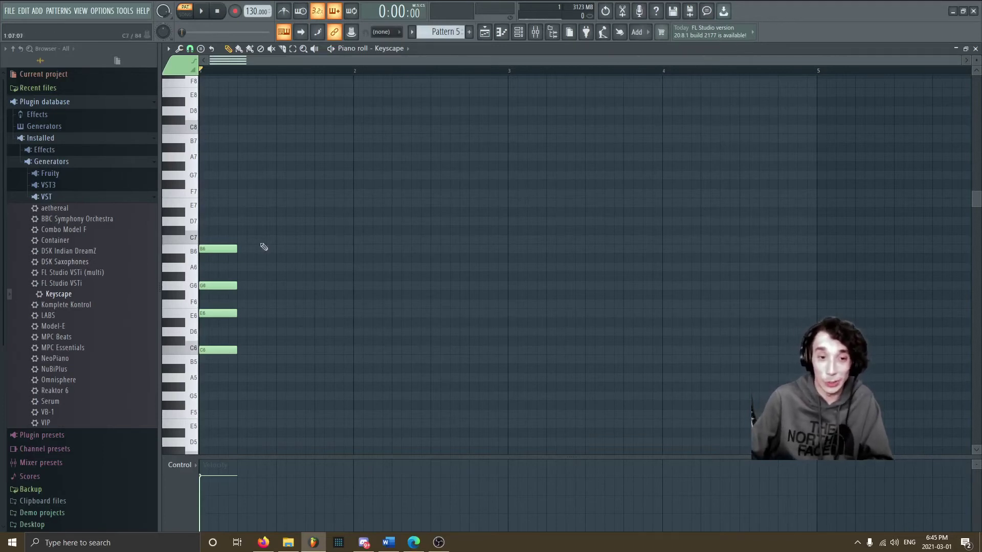
left_click(292, 48)
left_click_drag(259, 173, 197, 410)
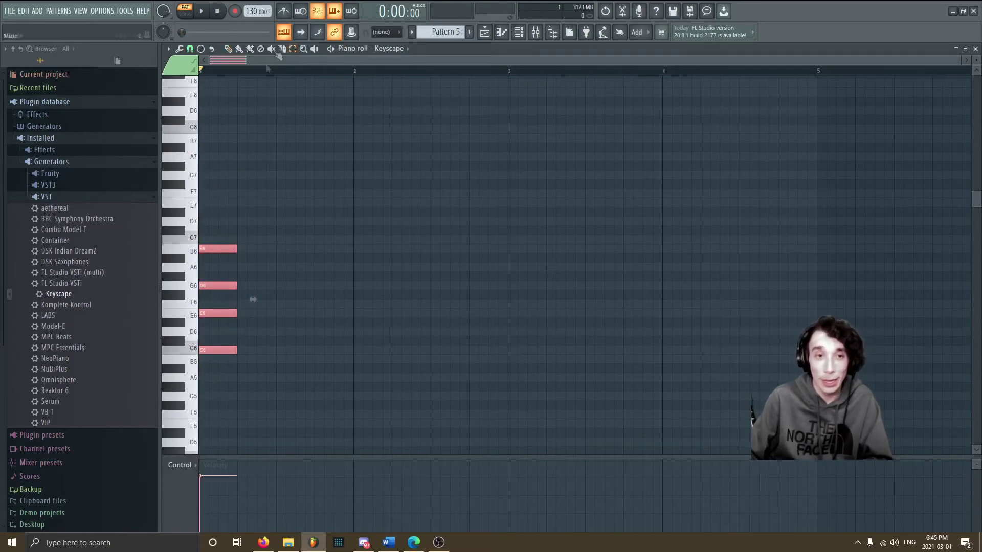
- Add a D7 note above the B6 at the start of the pattern and play the five-note chord
left_click(228, 48)
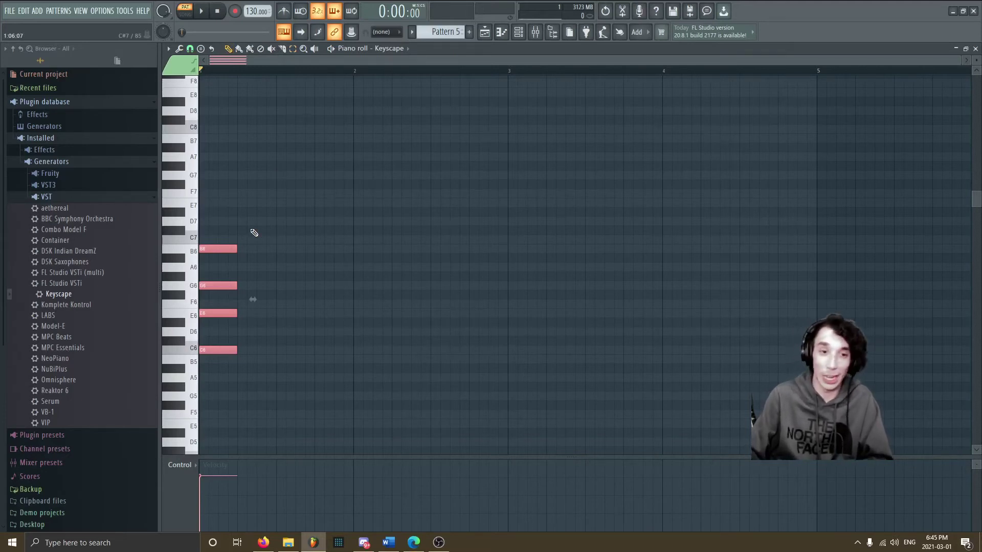
mouse_move(212, 212)
left_mouse_down()
mouse_move(231, 220)
mouse_move(148, 194)
mouse_move(119, 219)
left_mouse_up()
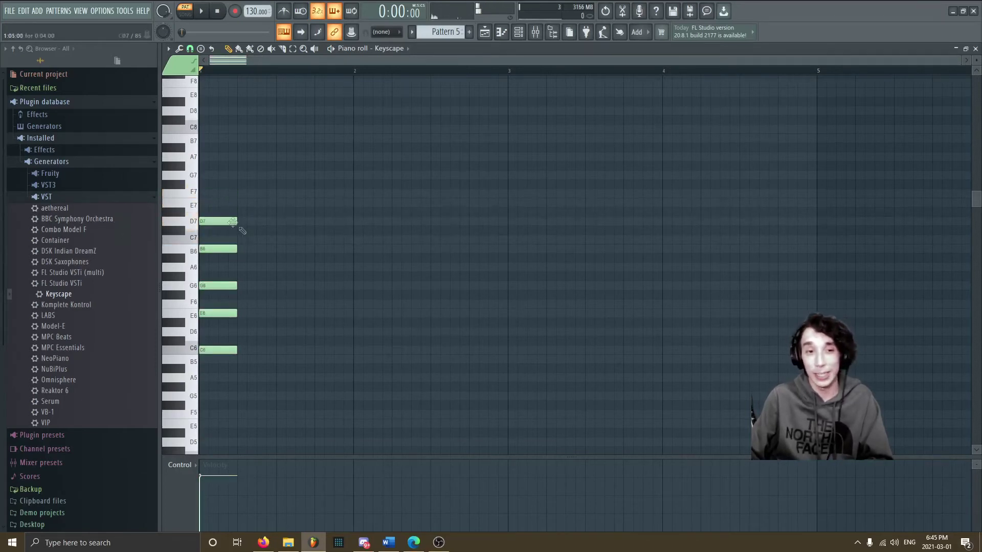
left_click(201, 11)
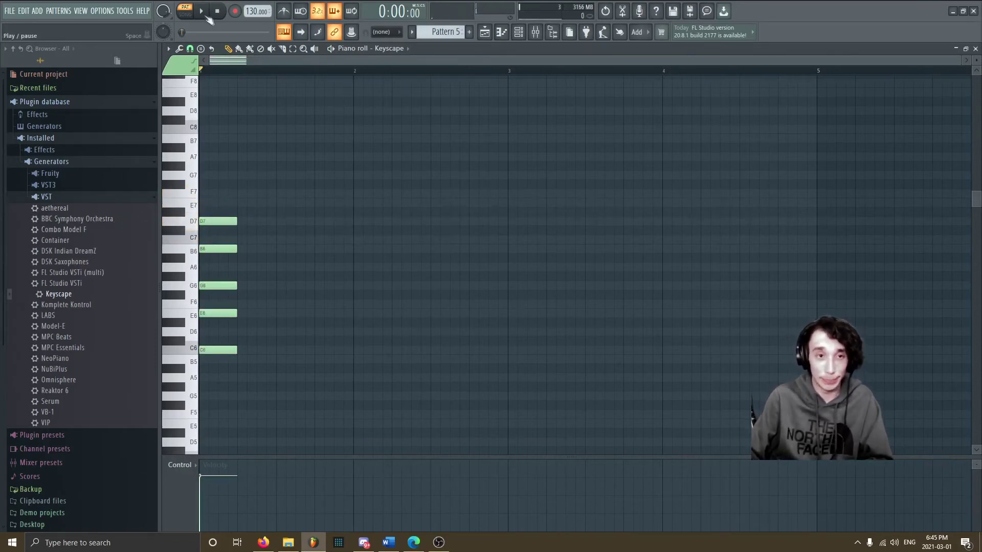
left_click(217, 12)
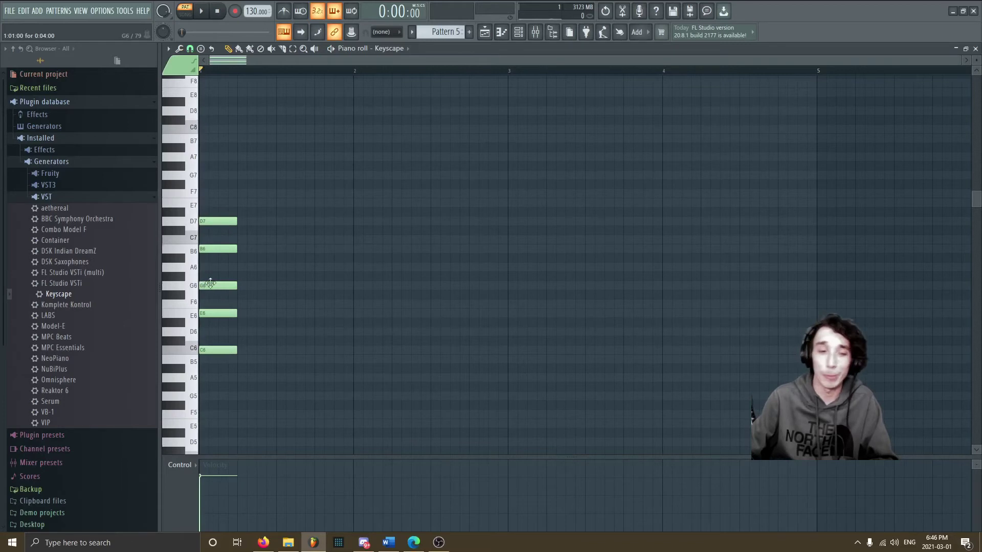
- Delete the B6 note and play the remaining C6, E6, G6 and D7 chord
right_click(222, 251)
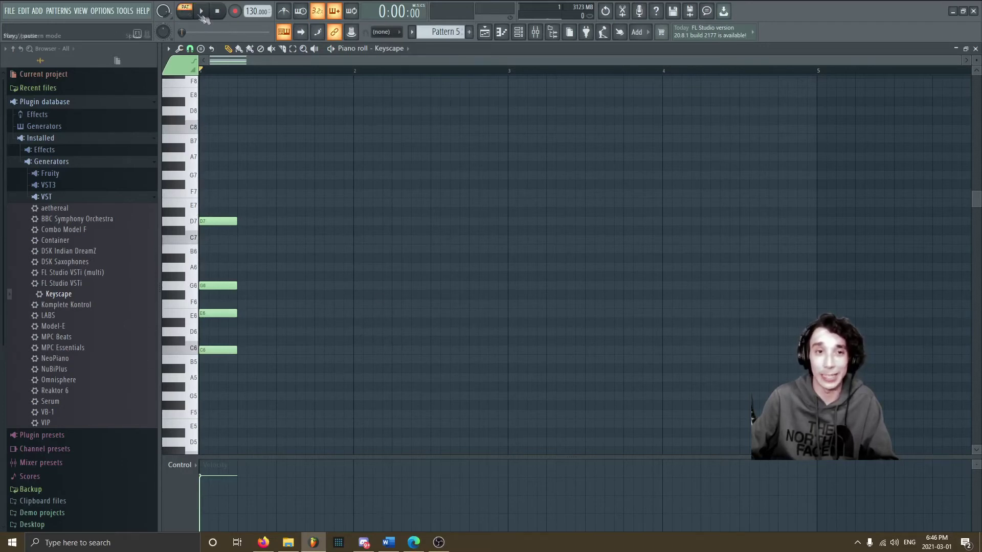
left_click(201, 12)
left_click(216, 14)
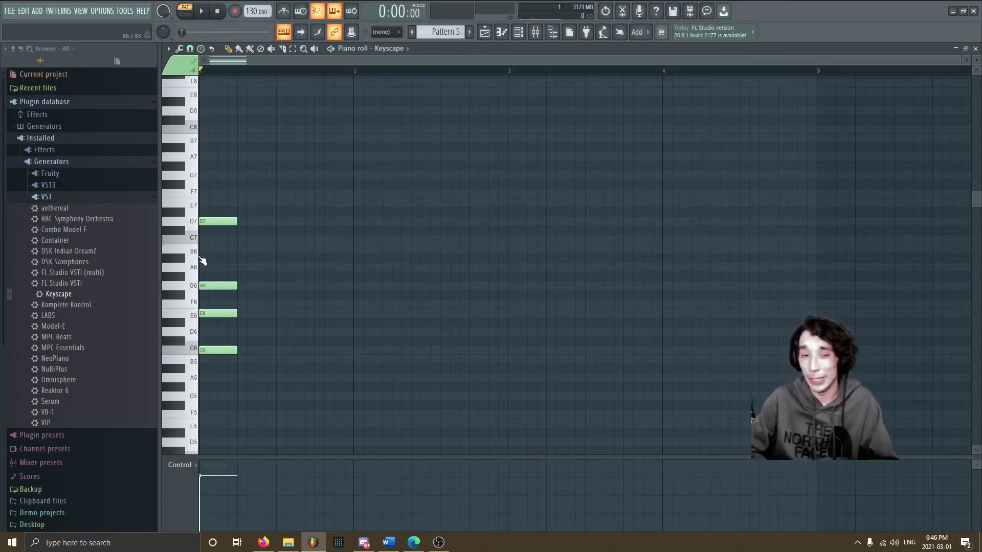
- Delete the D7 note and add C5 and C4 bass notes below the C6, E6 and G6 triad
right_click(214, 221)
scroll(286, 262, "down", 3)
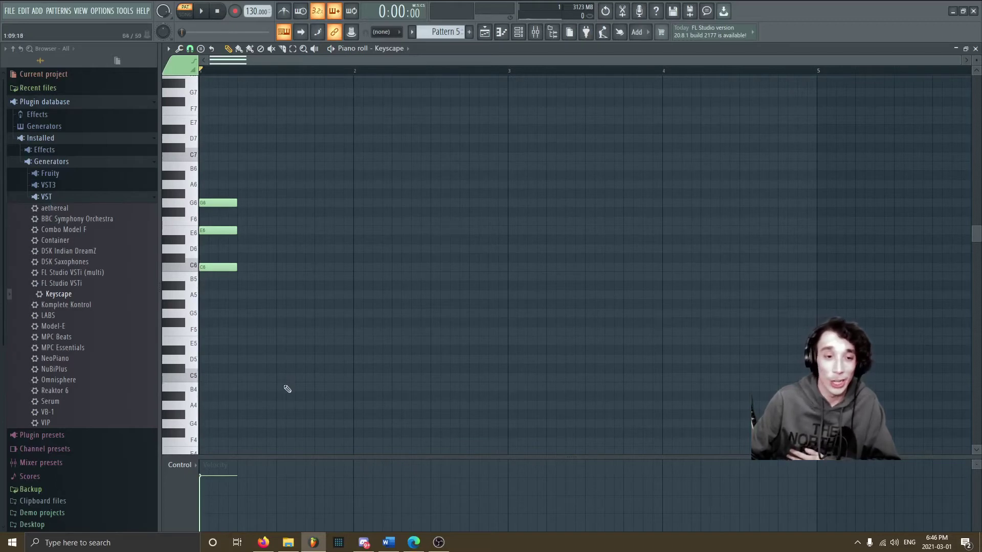
left_click_drag(270, 379, 2, 371)
left_click(184, 378)
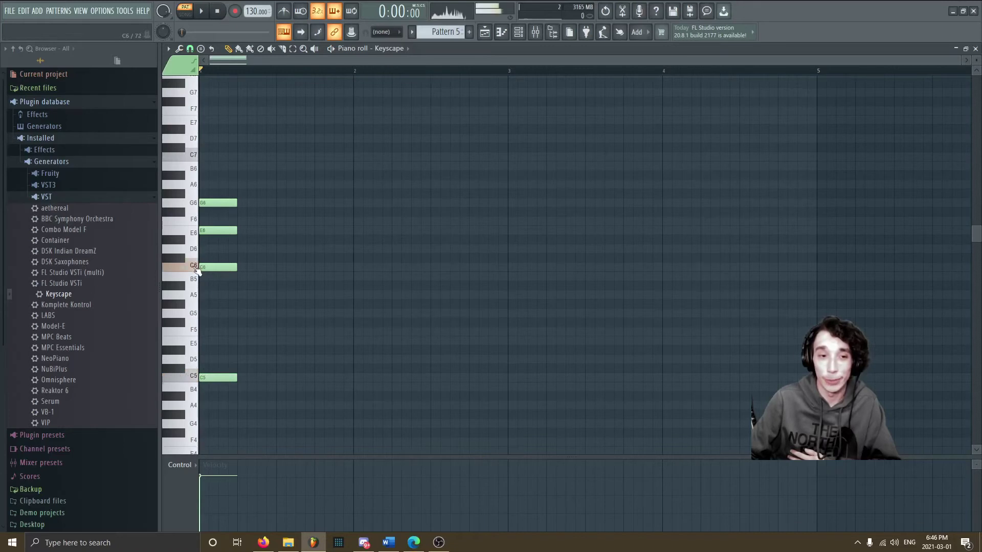
scroll(242, 341, "down", 4)
mouse_move(222, 384)
left_mouse_down()
mouse_move(175, 386)
mouse_move(181, 377)
left_mouse_up()
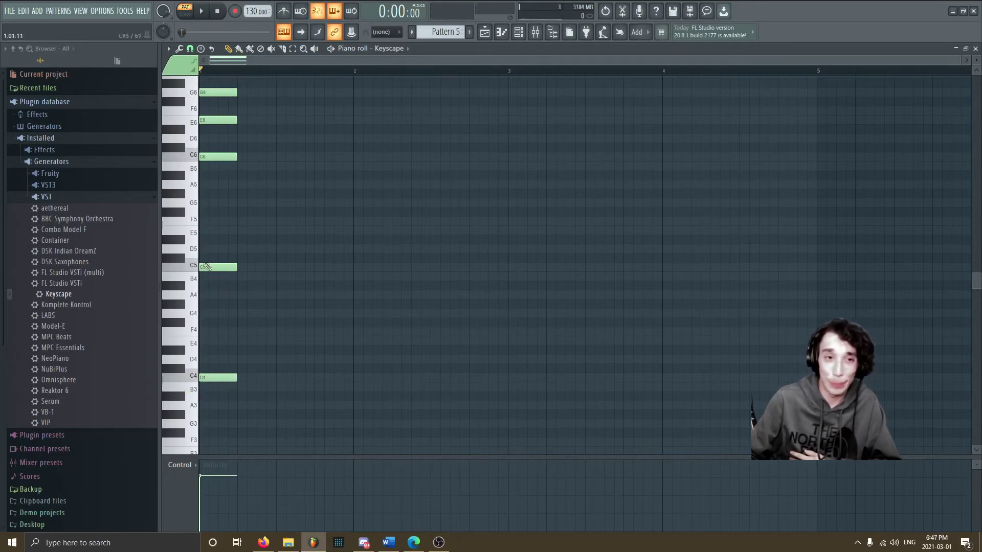
- Play the triad together with its C5 and C4 bass notes and stop playback
scroll(228, 268, "up", 6)
scroll(258, 320, "down", 4)
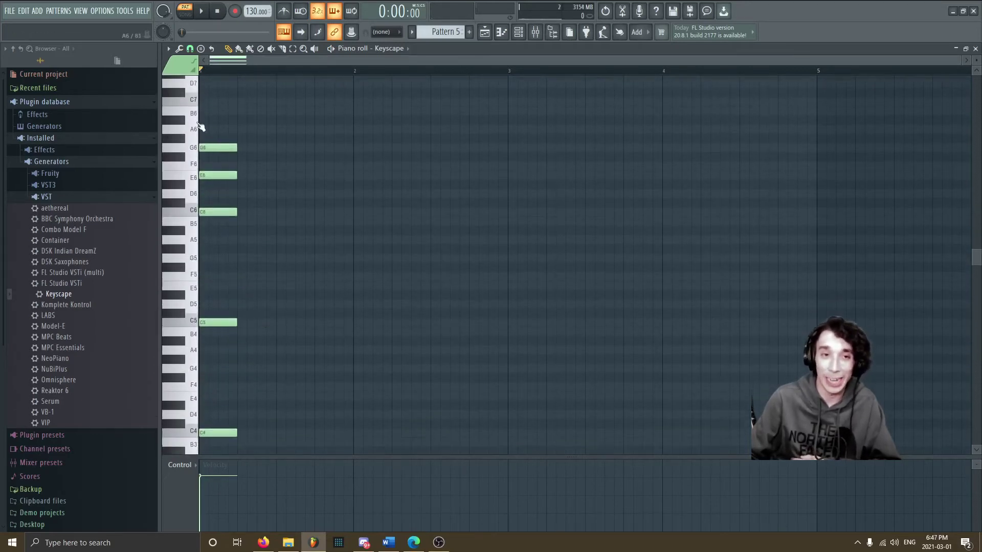
left_click(205, 13)
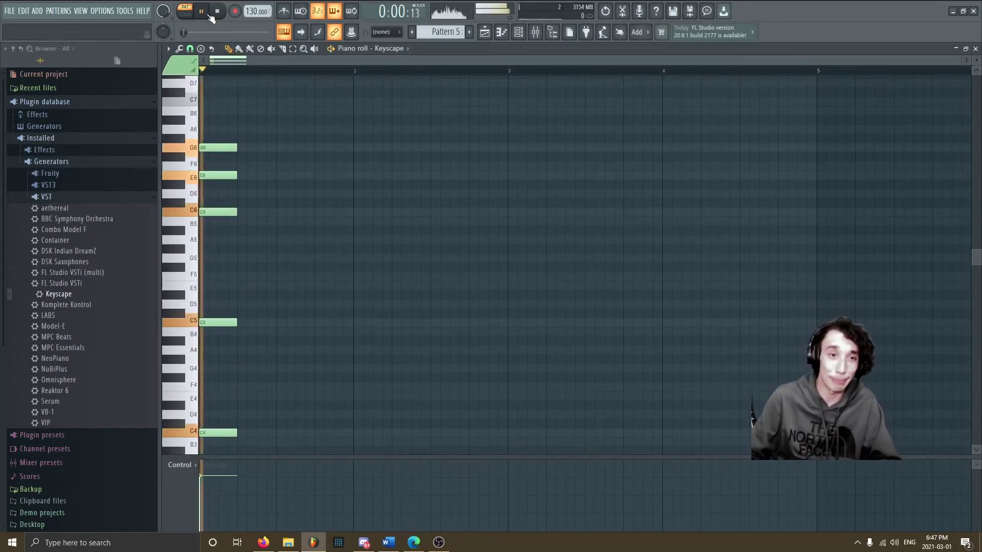
left_click(218, 12)
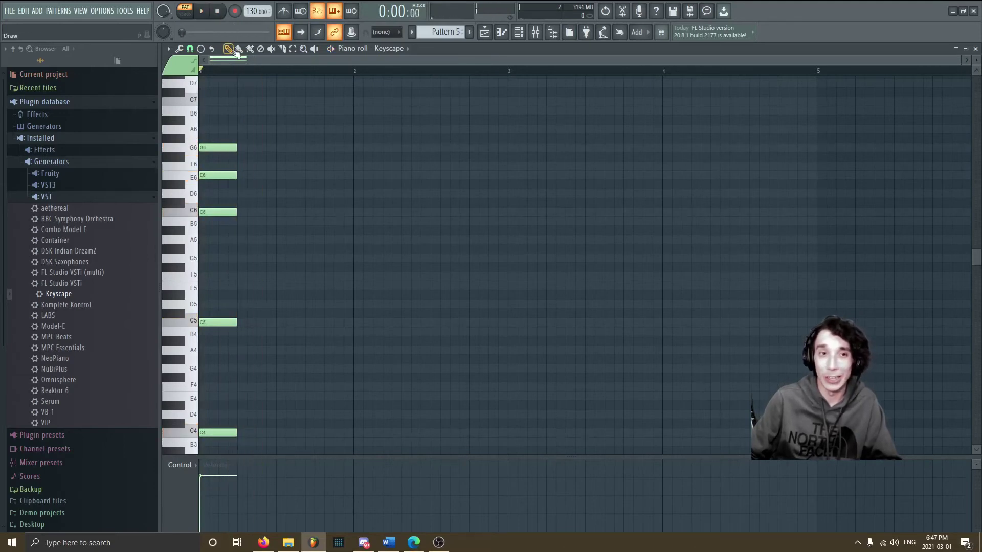
key("space")
key("space")
left_click(241, 149)
left_click_drag(249, 139, 275, 153)
right_click(259, 141)
right_click(259, 149)
- Place a second triad of G6, E6 and C6 without bass notes on beat 3 and play the pattern
left_click(282, 152)
left_click(277, 176)
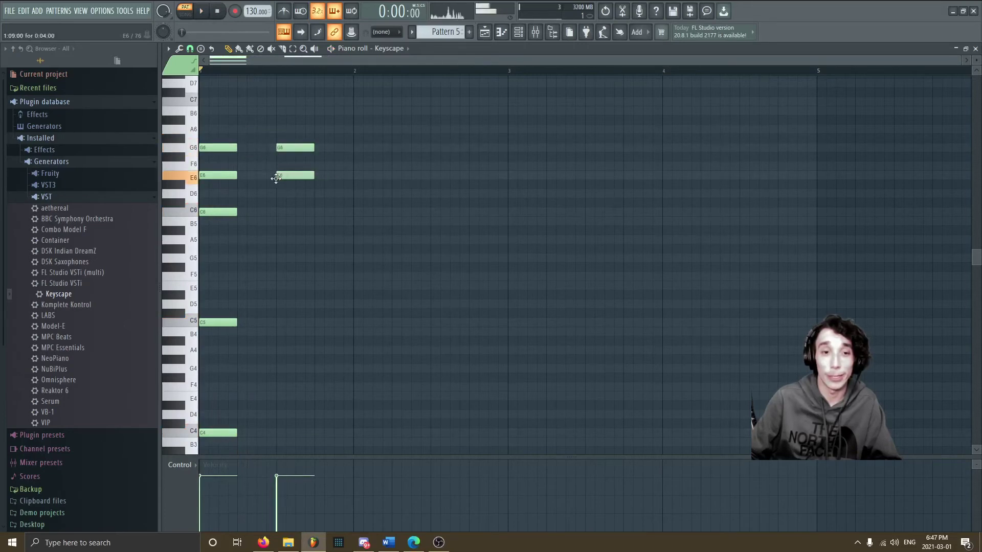
left_click_drag(279, 215, 275, 216)
left_click(202, 12)
key("space")
- Delete the three notes of the second triad, keeping the first chord and its bass notes
right_click(305, 176)
right_click(295, 148)
right_click(295, 212)
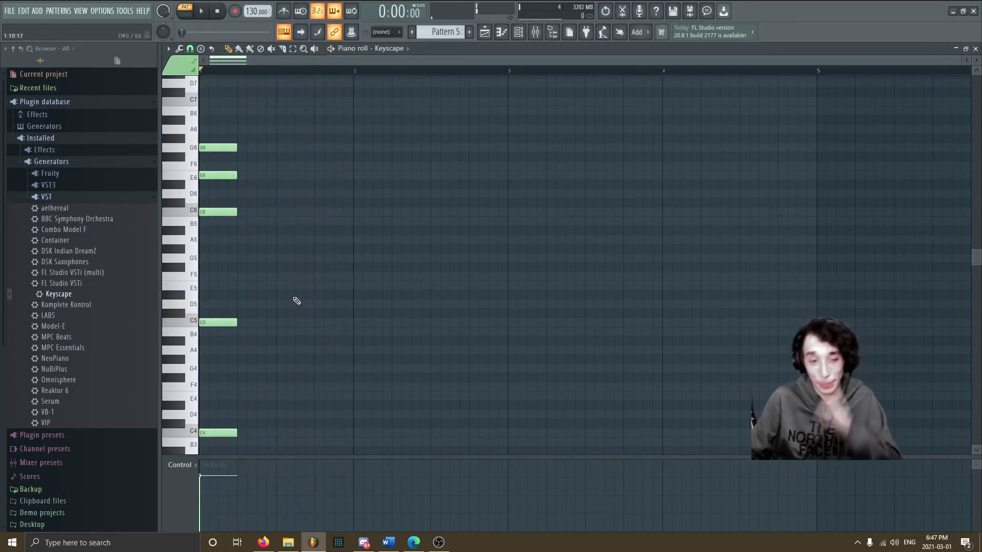
- Add a B6 note above the triad and play the chord with its bass notes
scroll(281, 281, "up", 3)
left_click(227, 204)
left_click_drag(202, 205, 203, 185)
key("space")
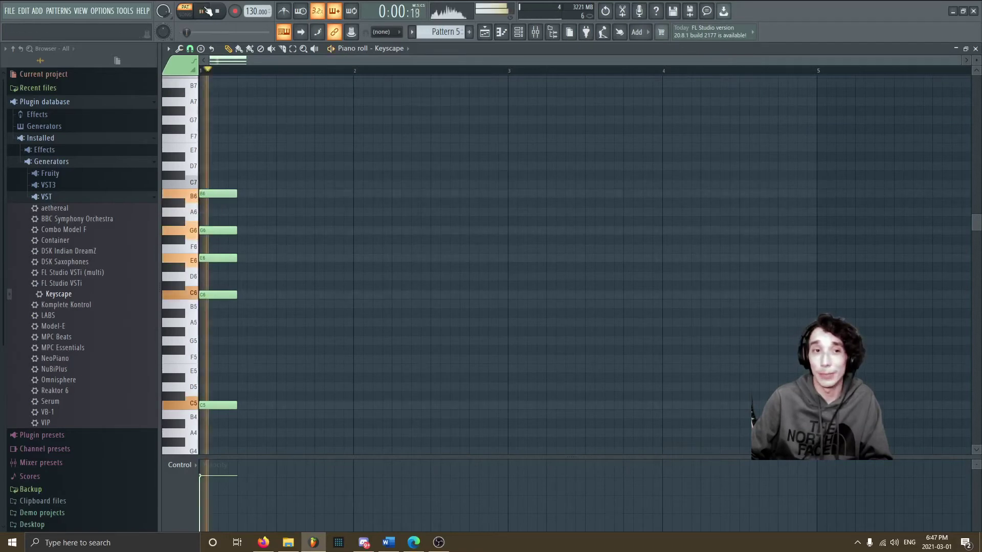
key("space")
- Add a D7 note above the B6 and play the extended chord
left_click_drag(220, 182, 220, 166)
left_click(202, 12)
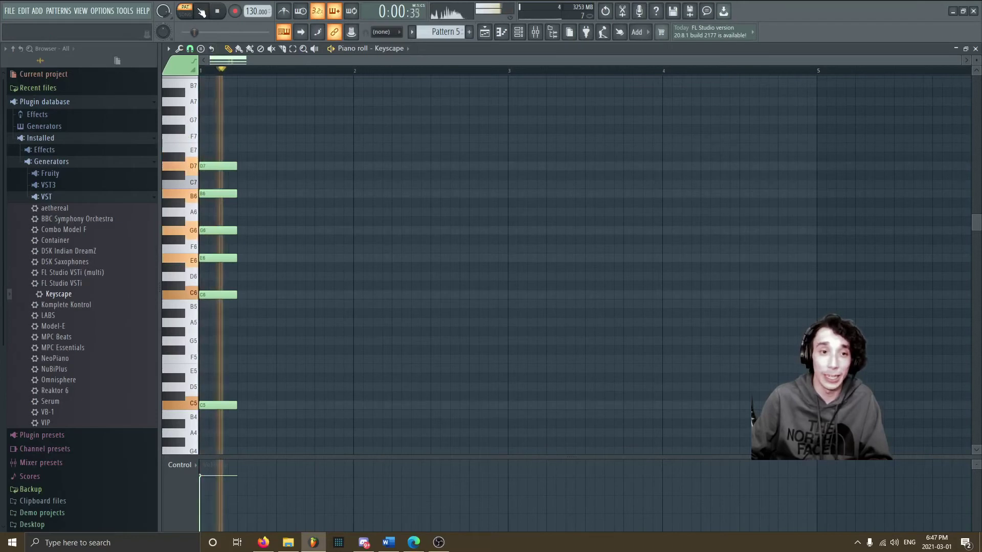
left_click(202, 11)
- Remove the B6 and D7 notes one after the other while replaying the chord, and stop playback
key("ctrl+z")
key("space")
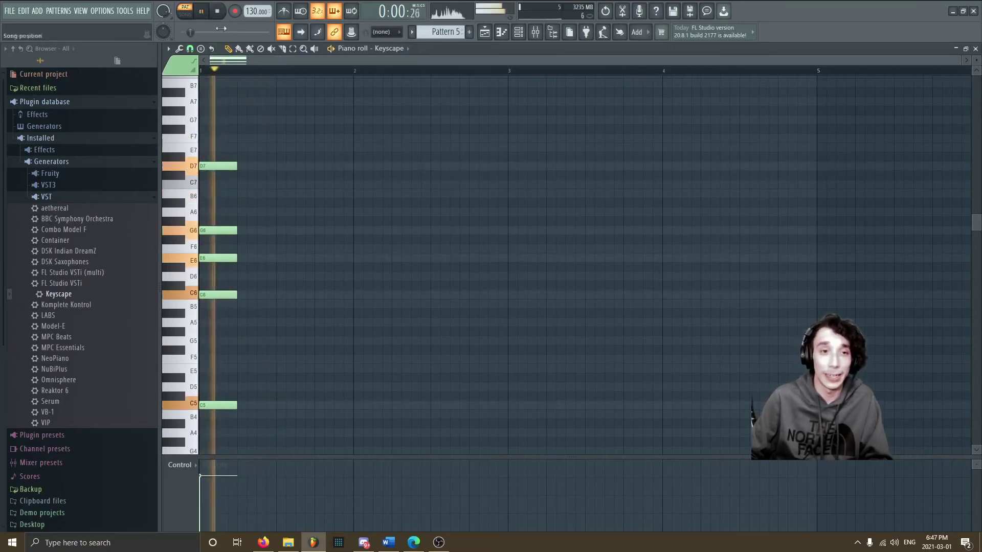
right_click(223, 167)
scroll(229, 193, "down", 1)
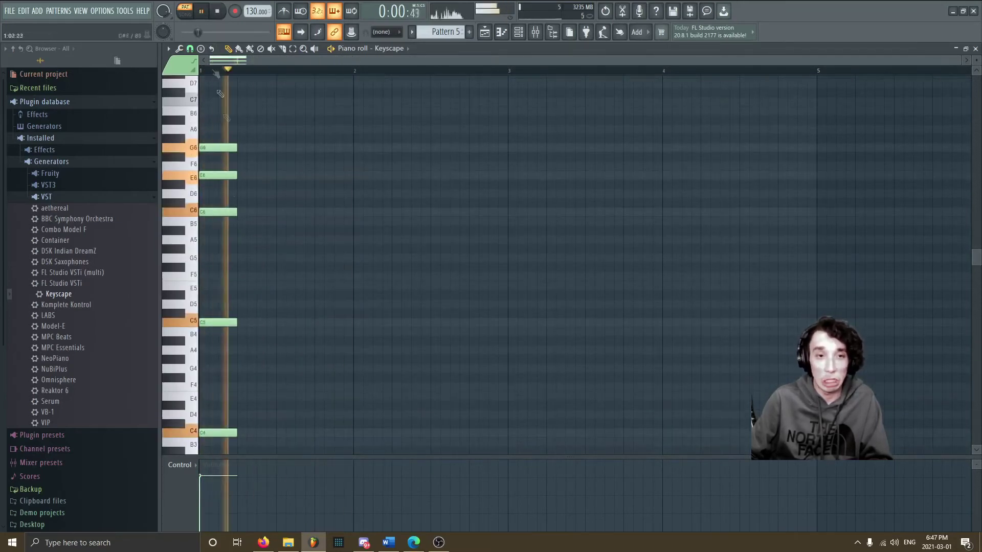
key("space")
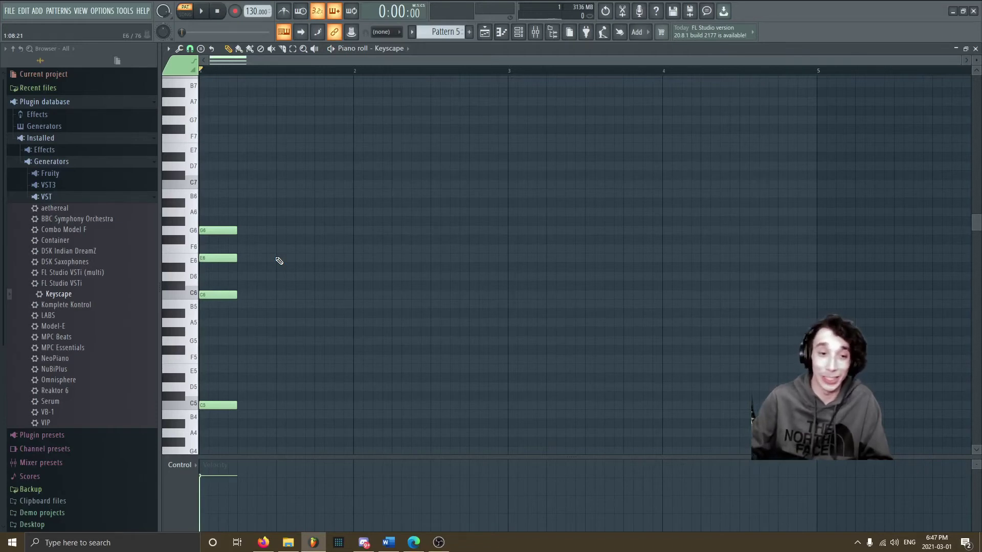
- Lower the triad's E6 note to D6 and play the resulting chord
left_click(299, 49)
left_click(208, 259)
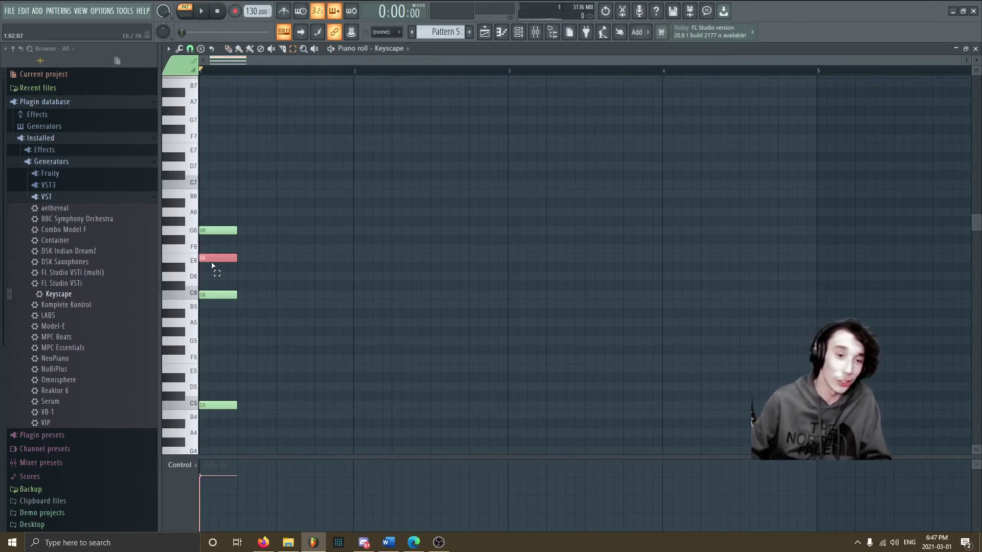
key("shift+Down")
key("shift+Down")
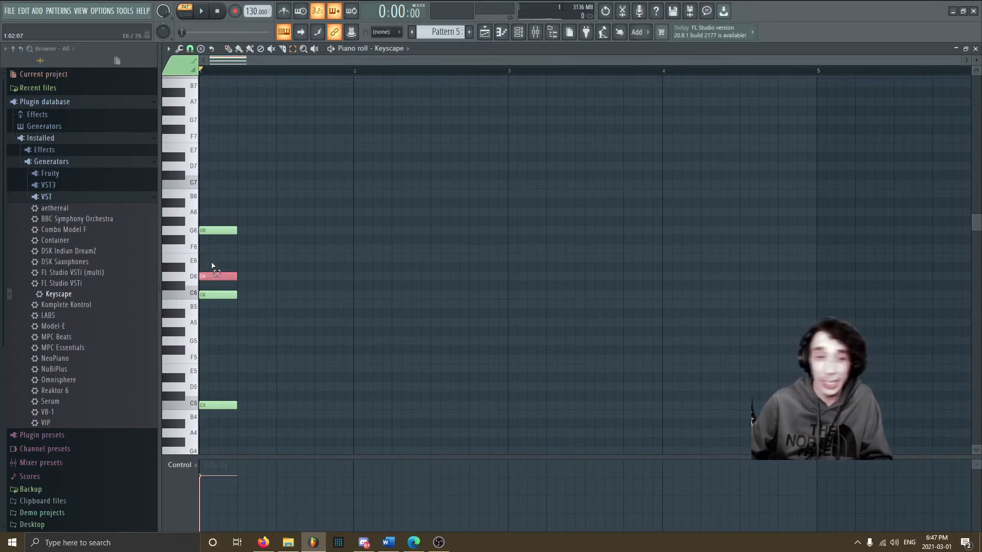
left_click(206, 14)
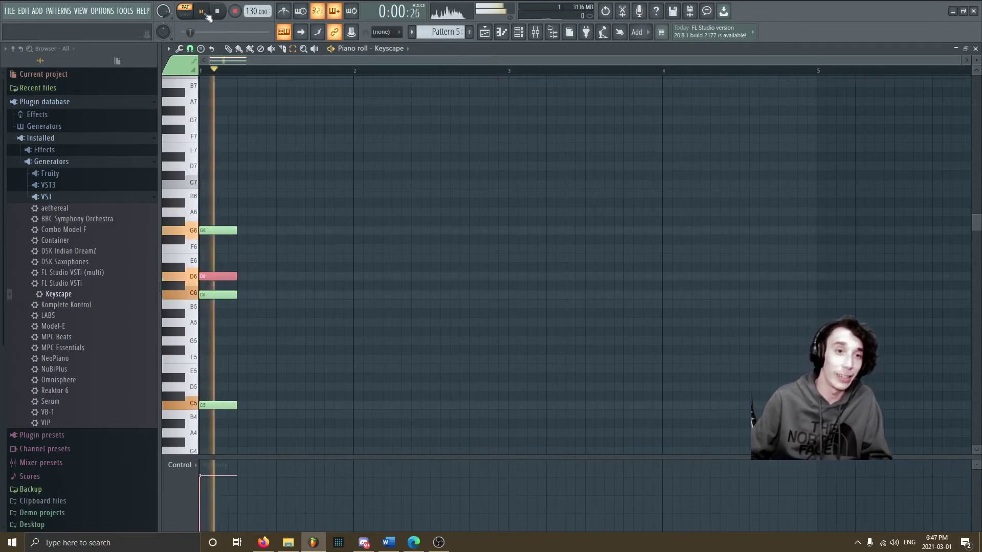
key("space")
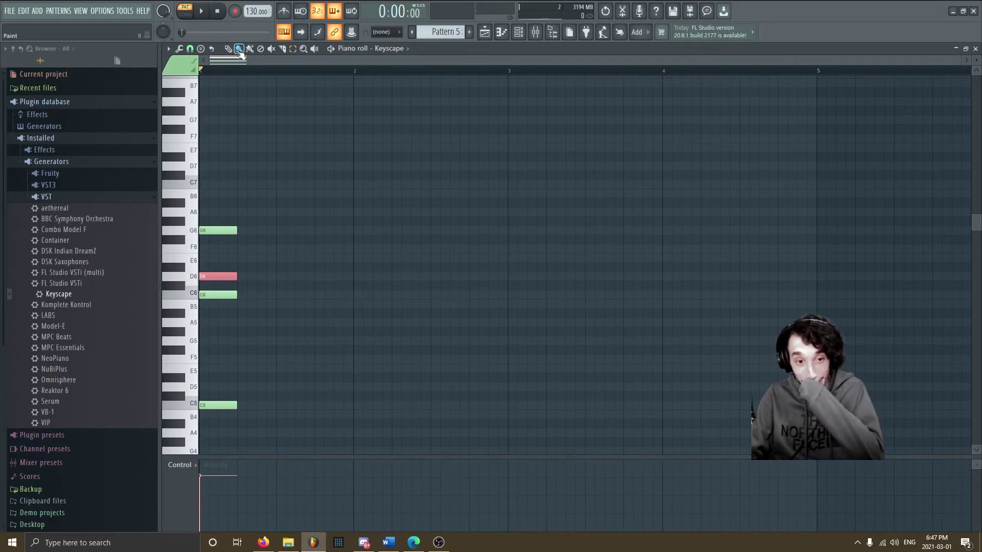
- Add a second chord of E6, G6 and C6 directly after the first and play both chords
left_click(232, 48)
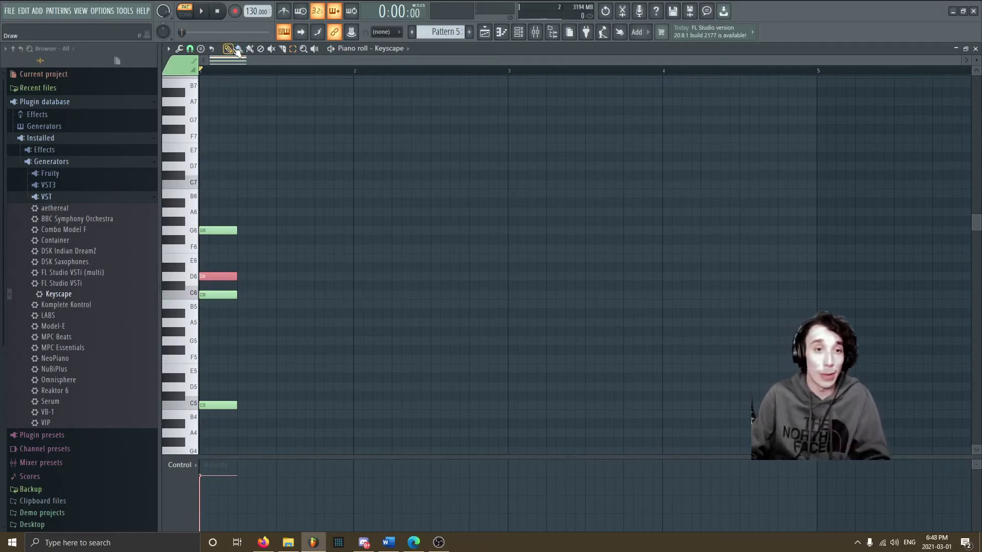
left_click(240, 258)
left_click(241, 229)
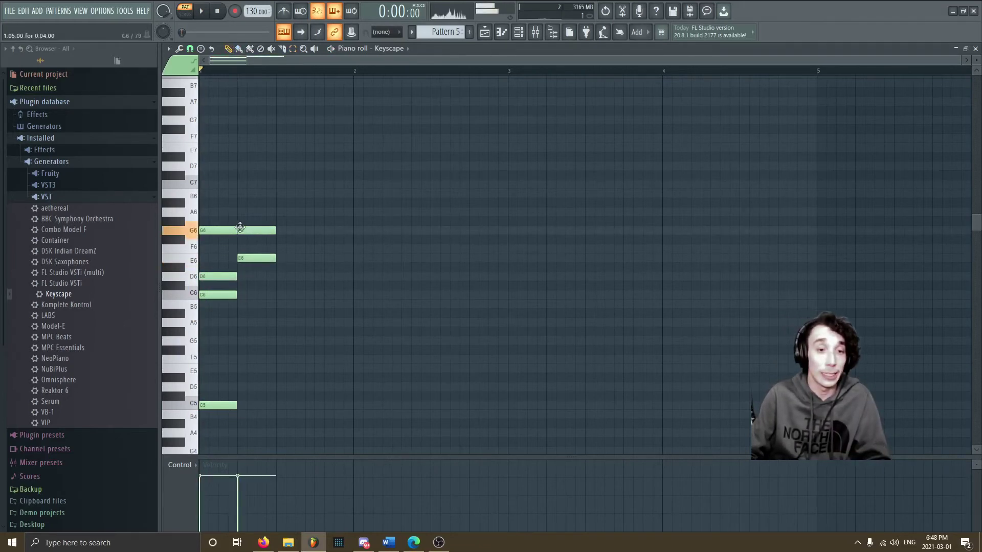
left_click(250, 295)
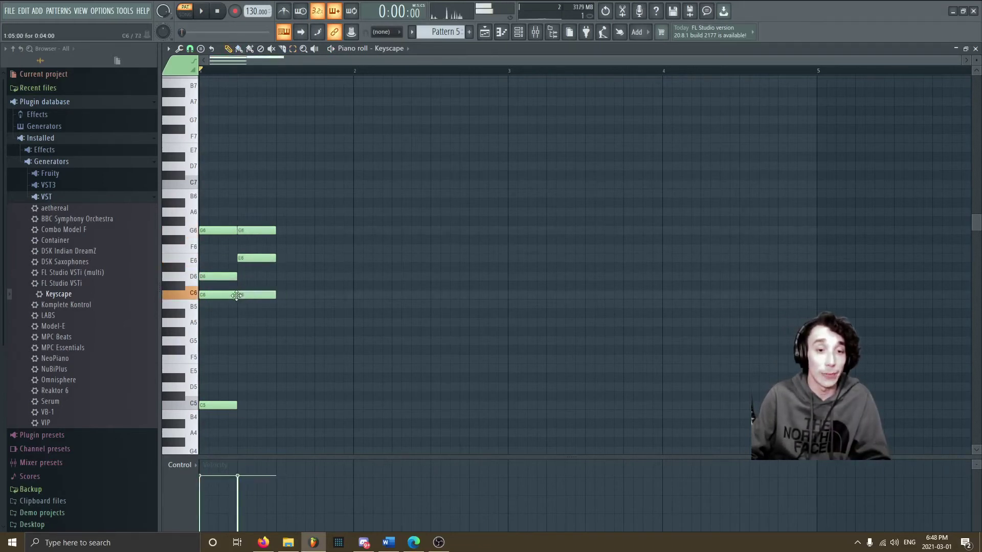
left_click(201, 11)
key("space")
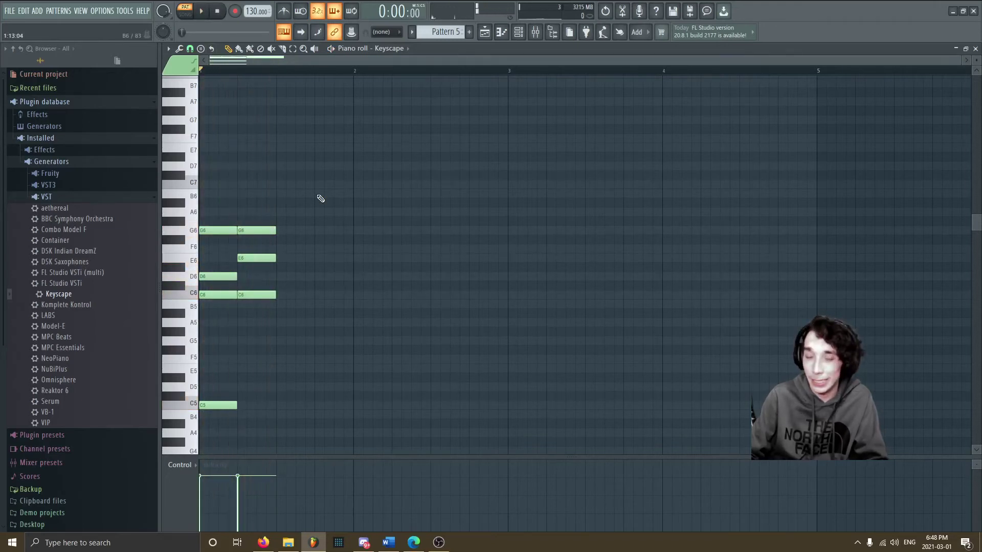
- Replay the two-chord progression twice and stop playback
key("space")
left_click(217, 12)
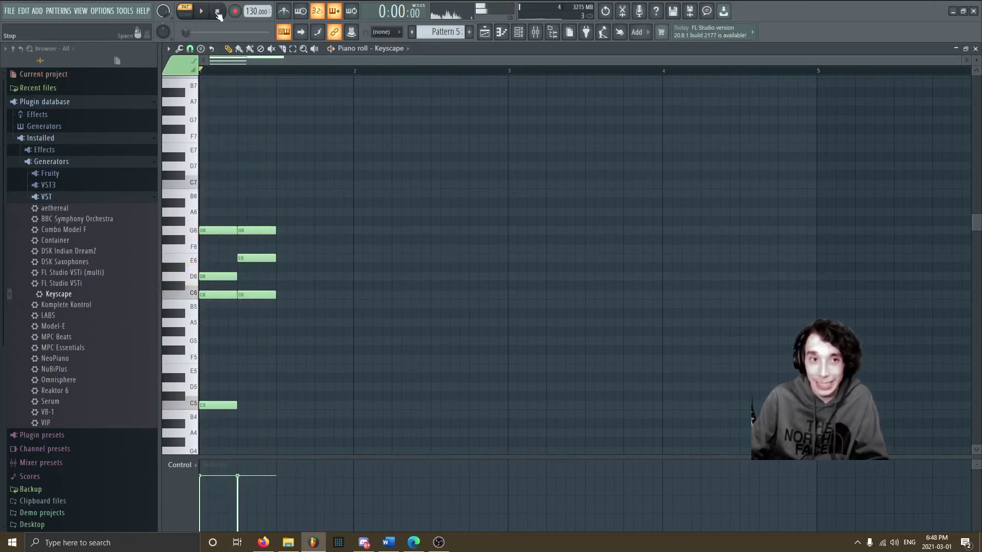
key("space")
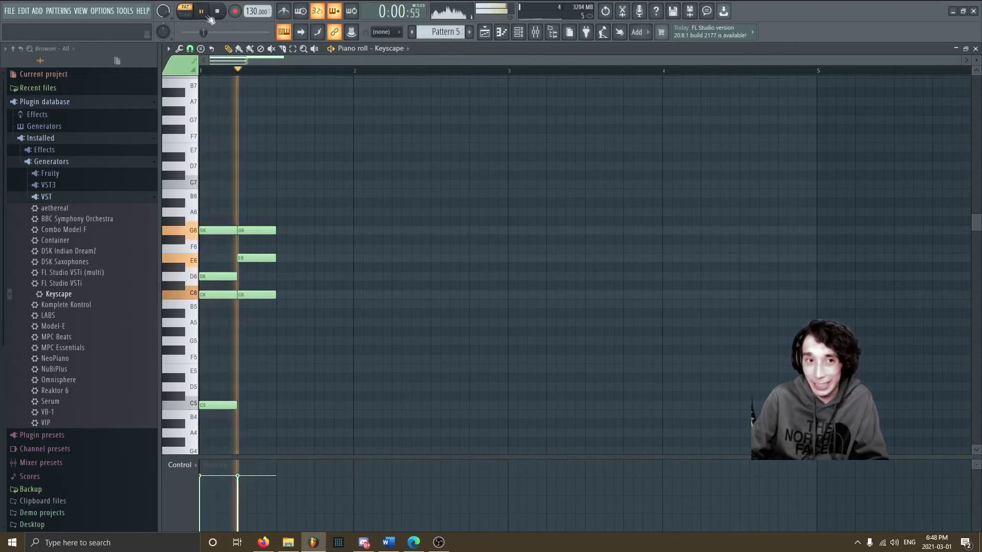
key("space")
- Play the two chords with the first one's D6 raised to F6, and delete that raised note
left_click_drag(215, 277, 208, 253)
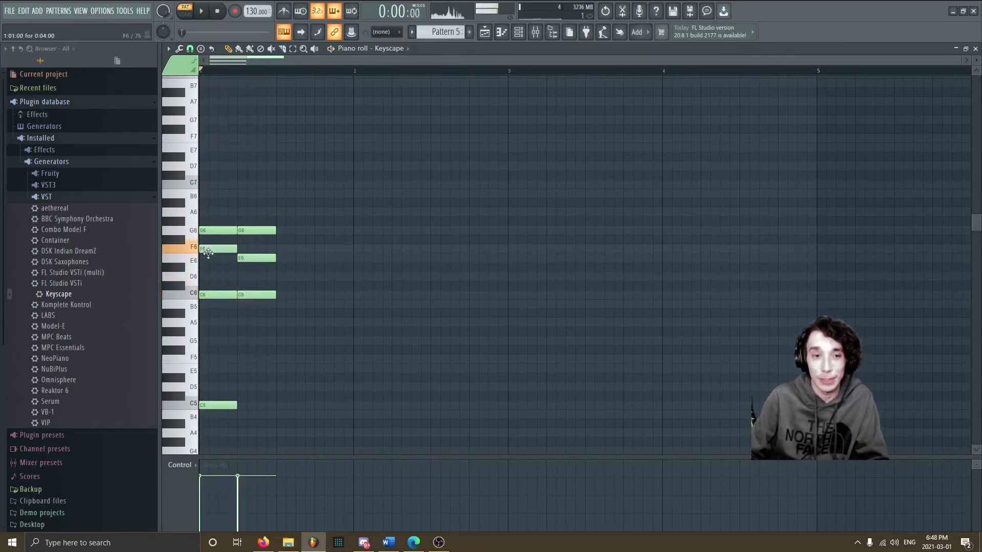
left_click(203, 13)
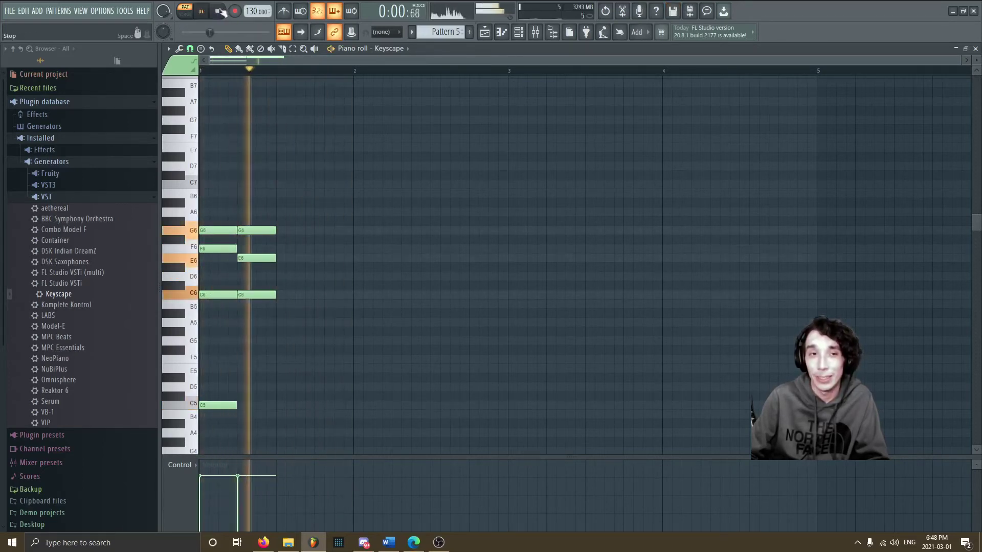
left_click(218, 11)
right_click(220, 249)
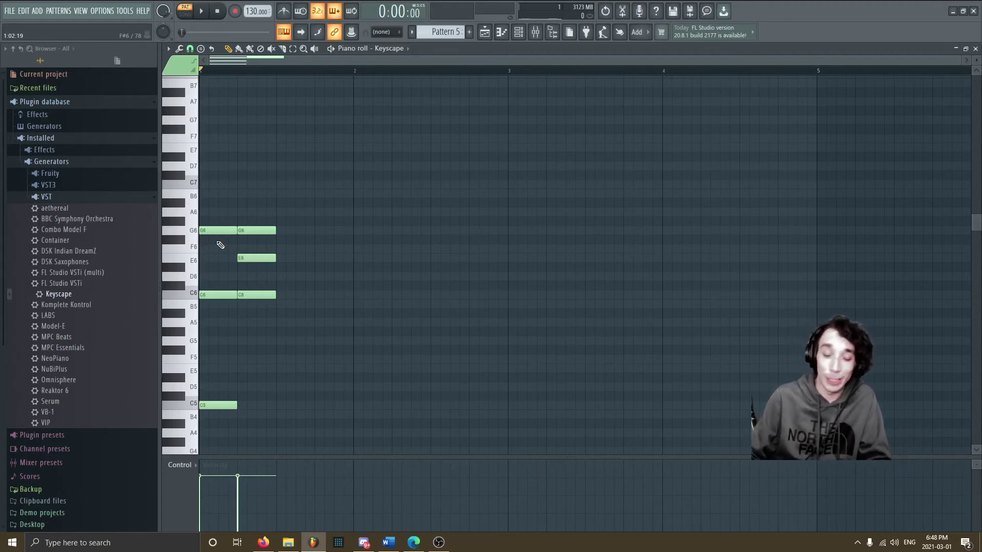
- Delete all remaining notes of both chords, including the low C notes, to clear Pattern 5
right_click(256, 230)
right_click(256, 257)
right_click(255, 295)
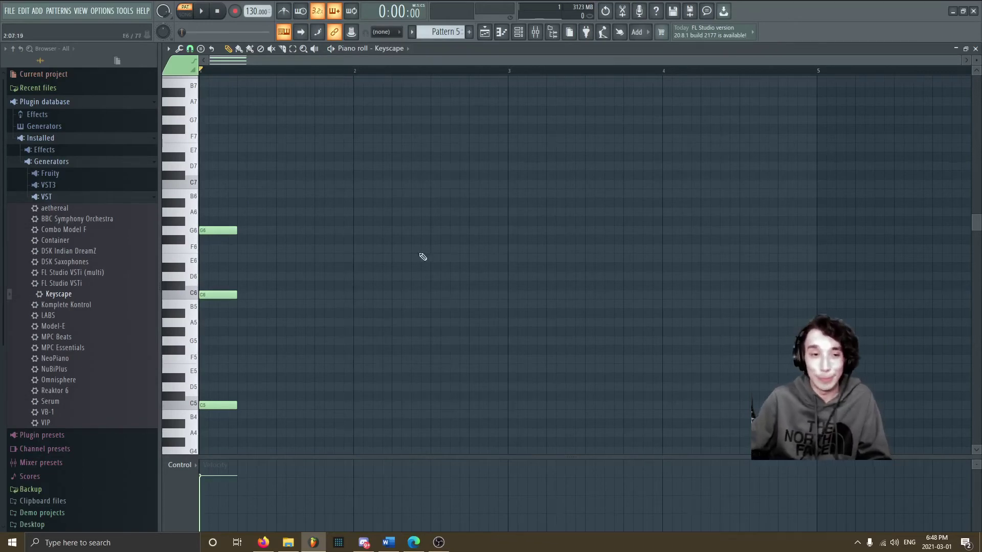
scroll(416, 258, "down", 3)
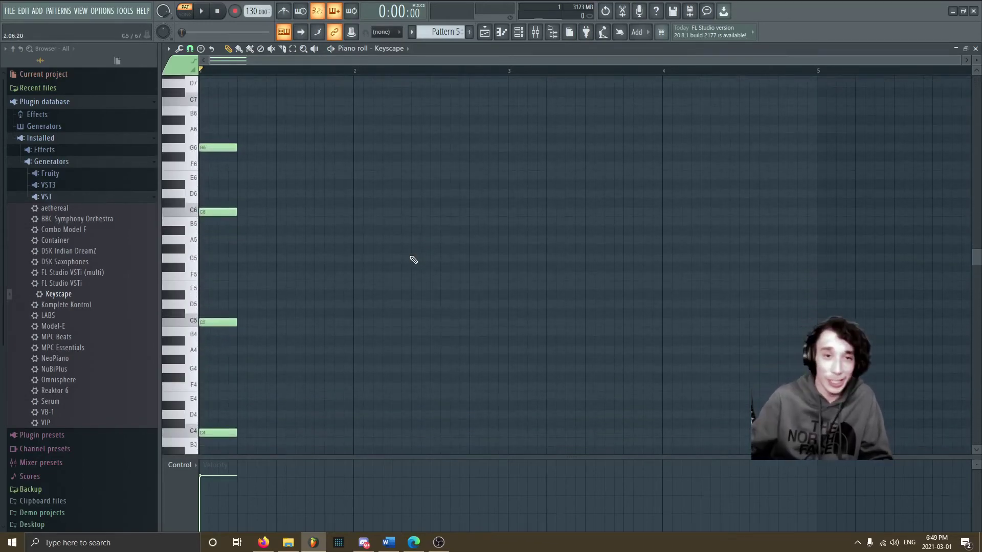
right_click(218, 147)
right_click(218, 433)
right_click(218, 322)
right_click(233, 210)
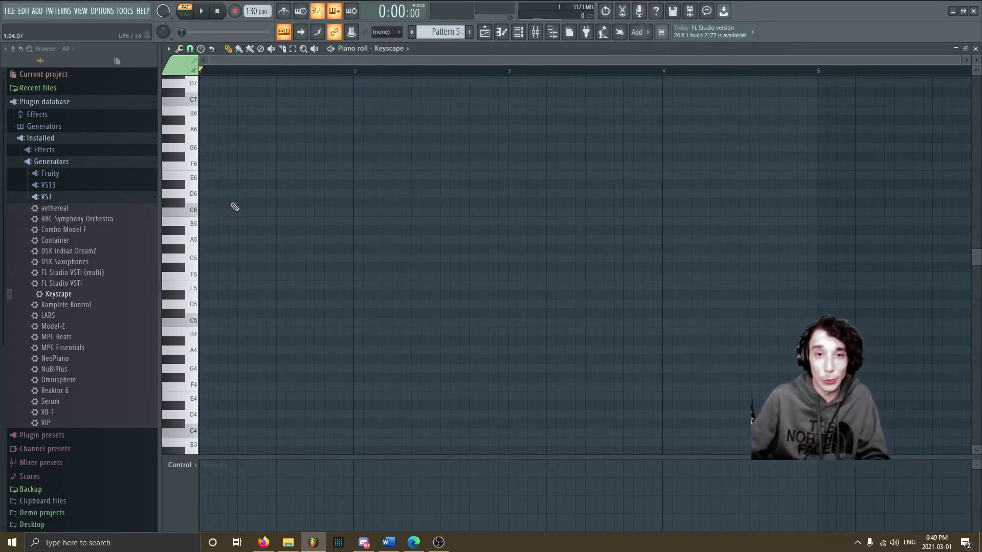
- Switch to the 1-4-5 pattern and play its three-chord progression, stopping playback at the end
scroll(252, 179, "up", 3)
scroll(251, 178, "down", 1)
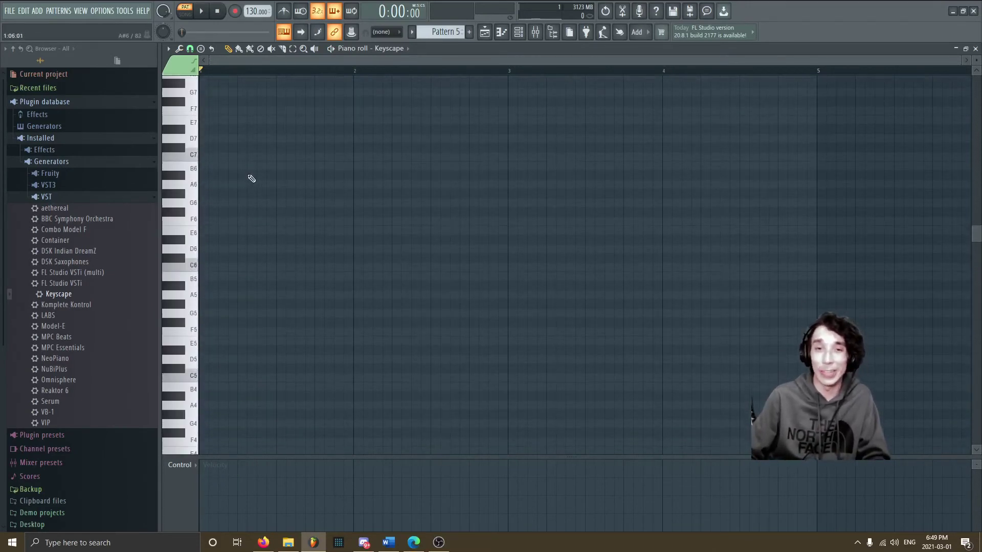
left_click(444, 31)
left_click(452, 36)
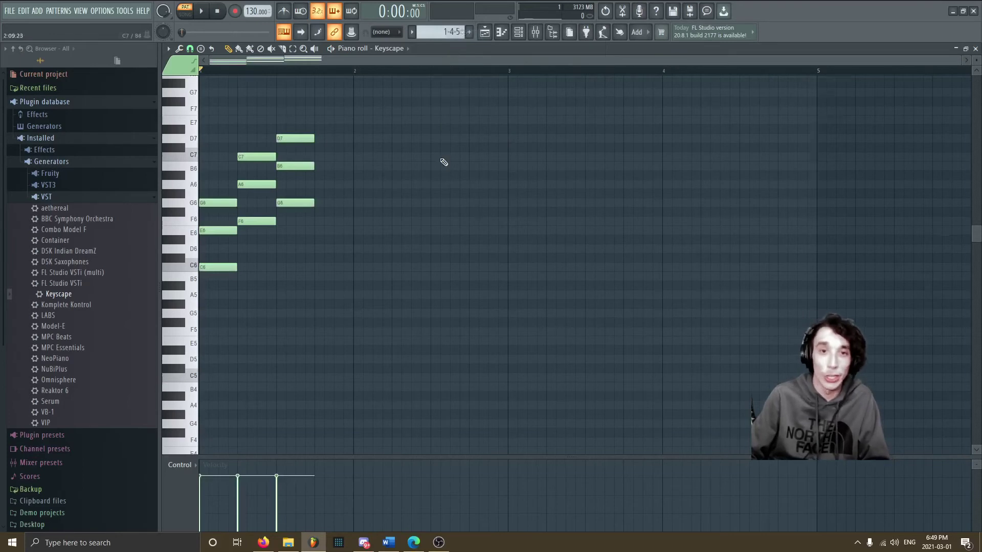
scroll(440, 160, "up", 3)
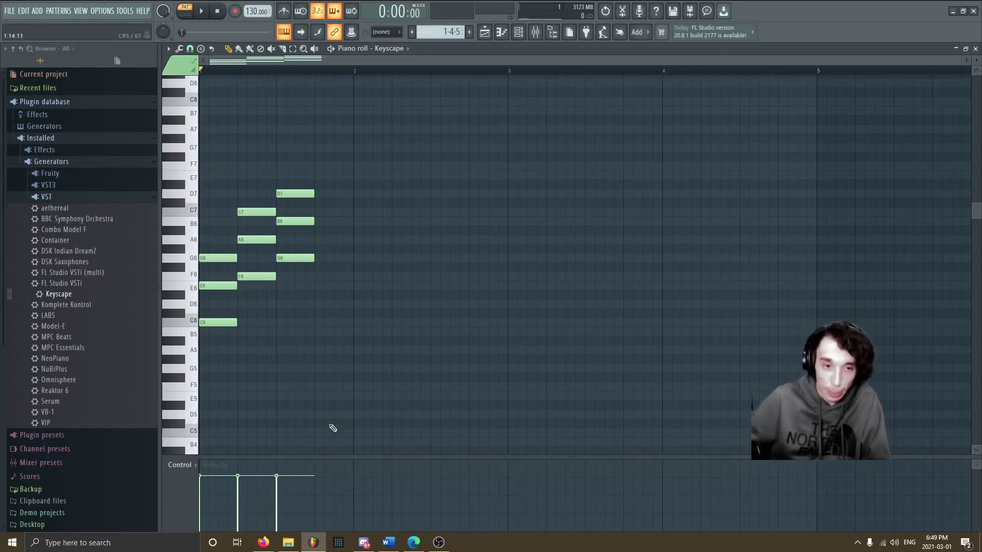
left_click(201, 11)
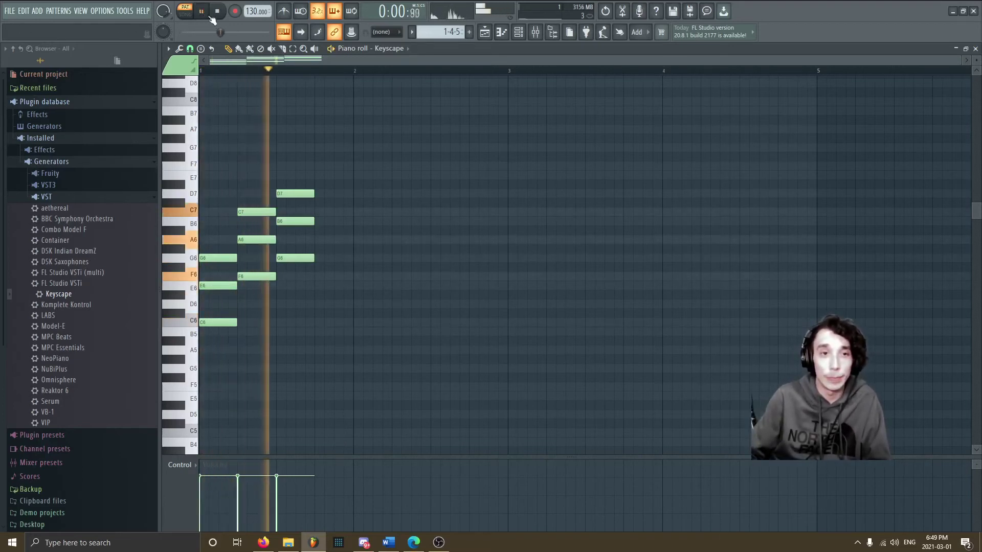
left_click(216, 14)
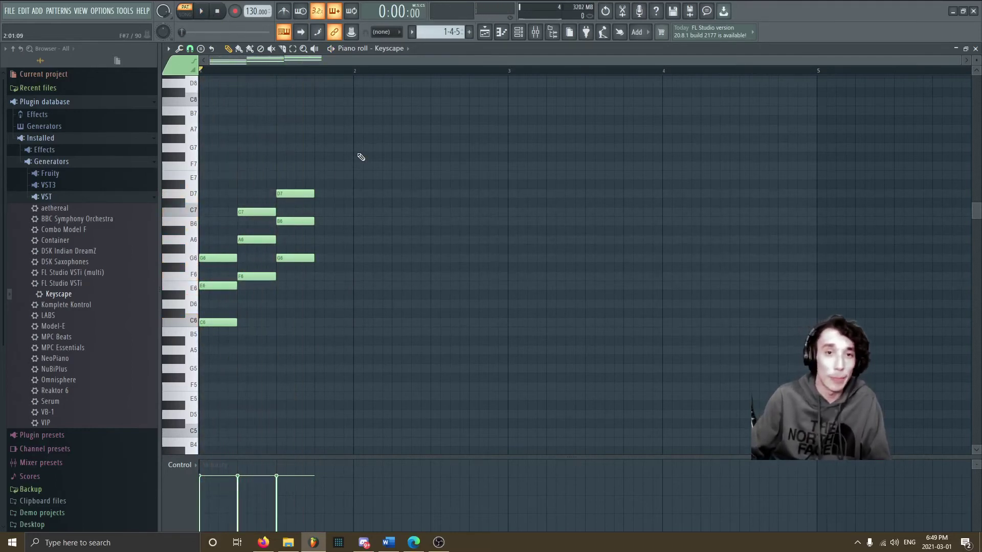
- Switch to the 1-4-1-5 pattern, play its four-chord progression twice and stop playback
left_click(441, 32)
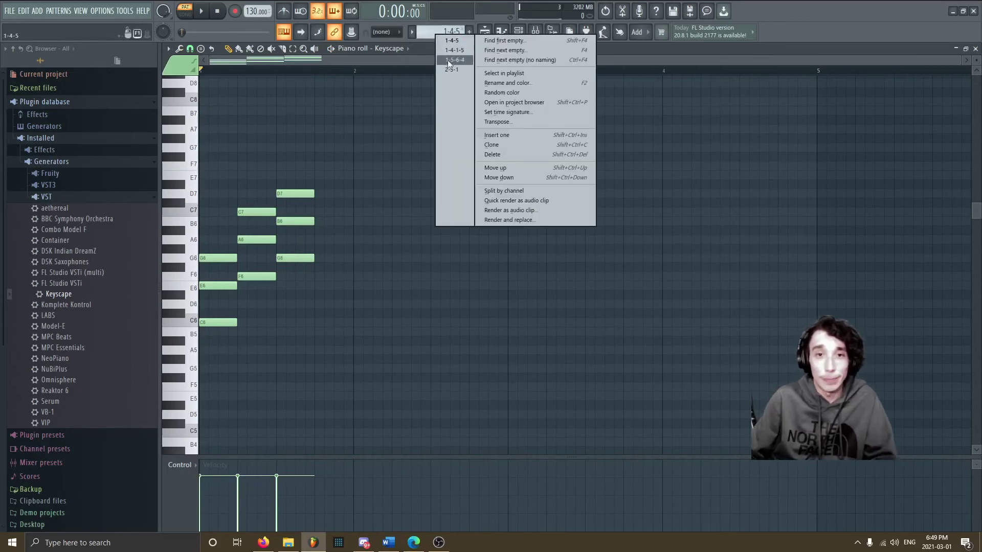
left_click(453, 51)
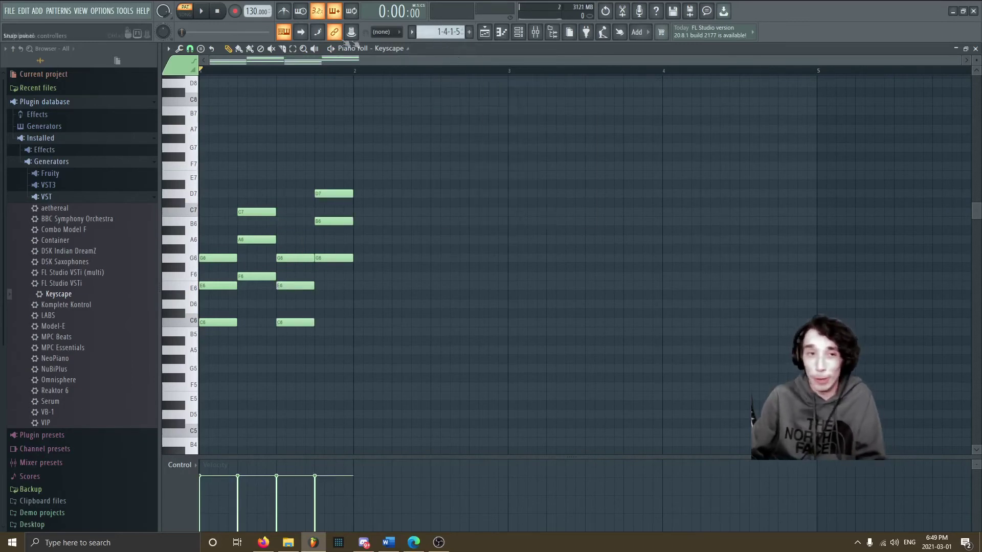
left_click(202, 14)
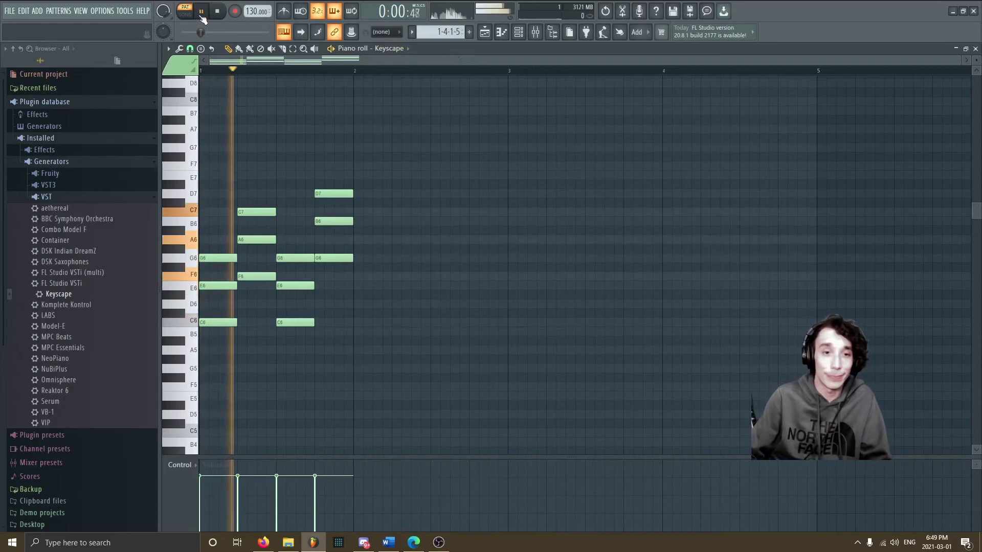
key("space")
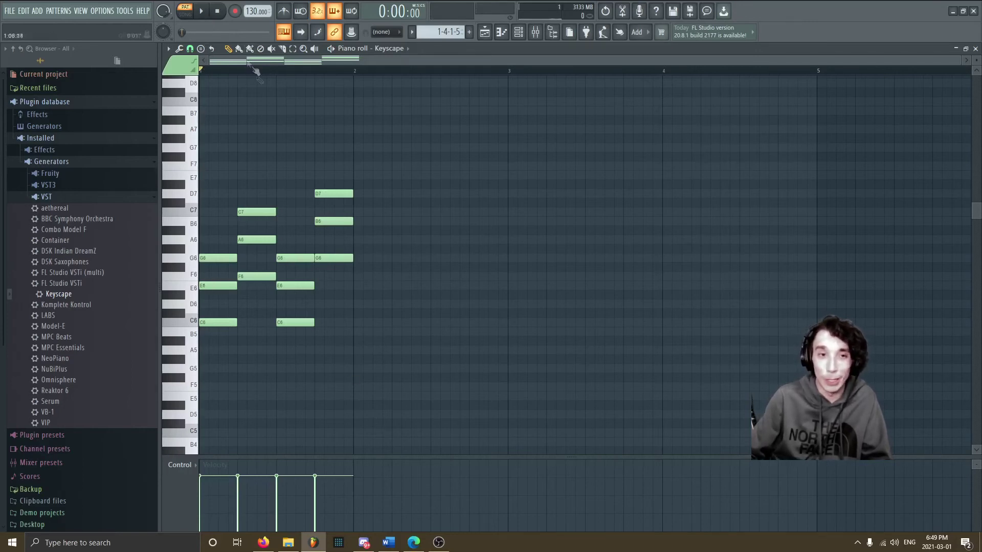
left_click(205, 11)
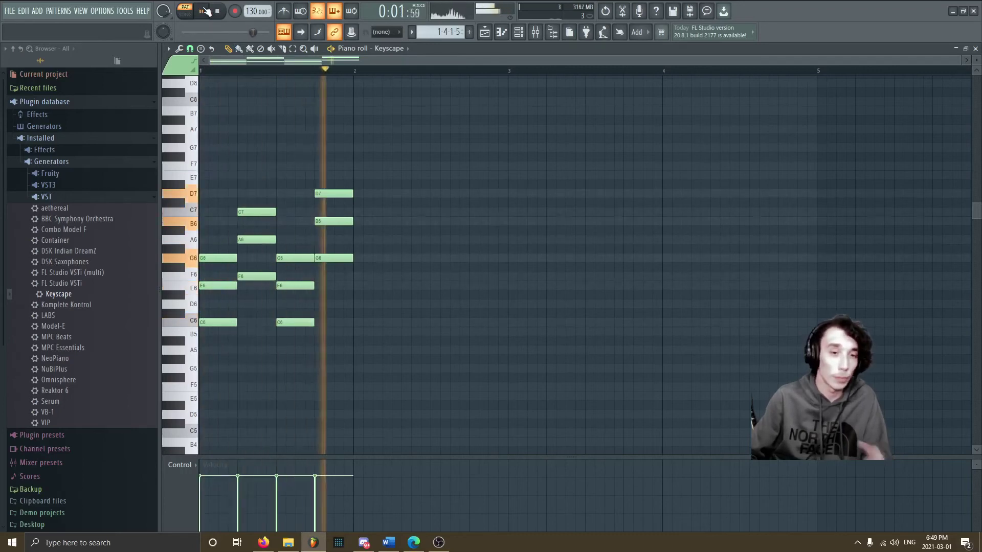
left_click(220, 11)
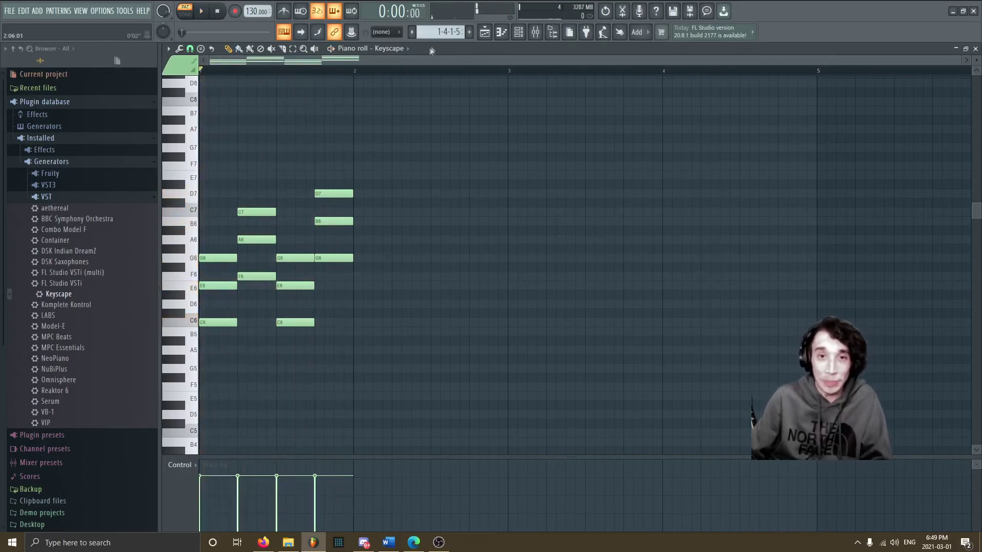
- Switch to the 1-5-6-4 pattern, play its progression and stop playback
left_click(460, 31)
left_click(471, 58)
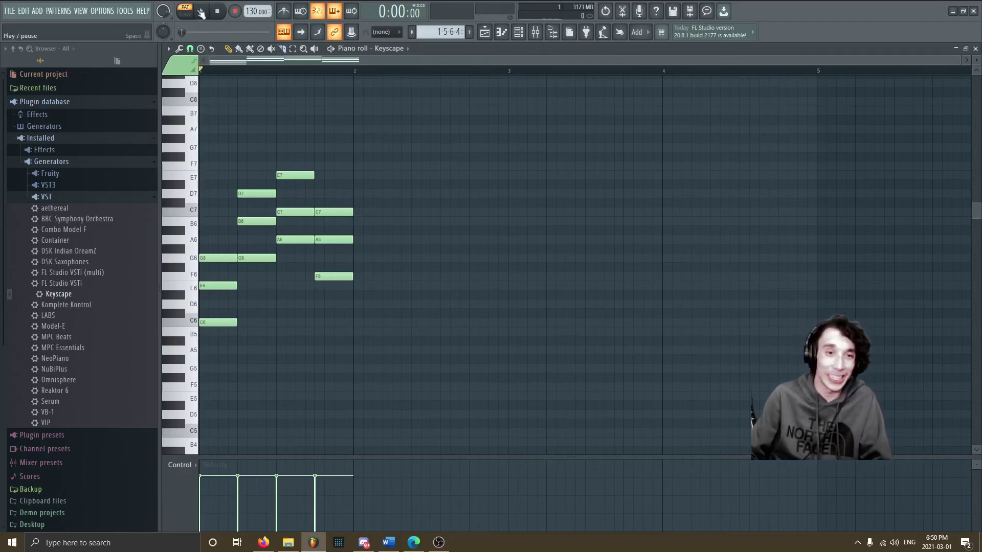
left_click(201, 11)
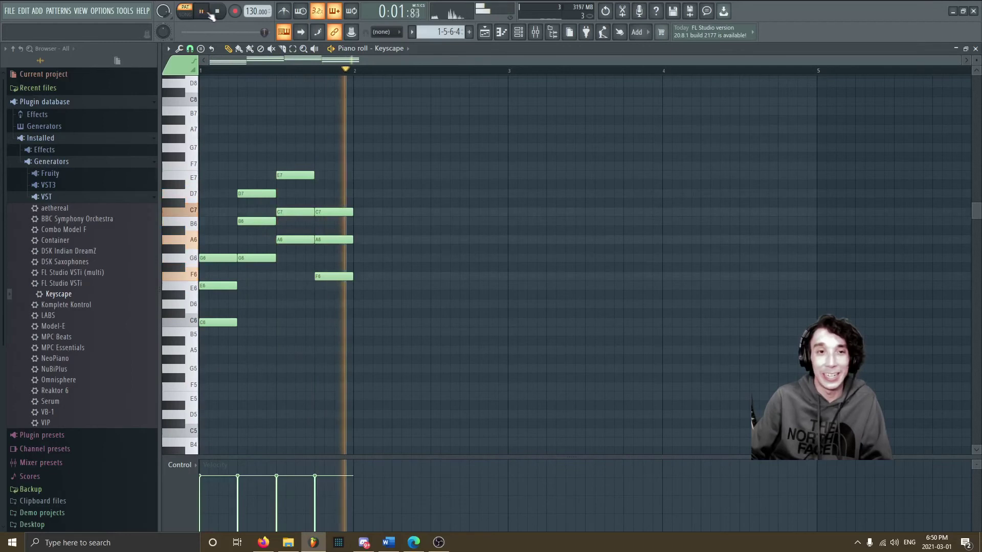
left_click(216, 18)
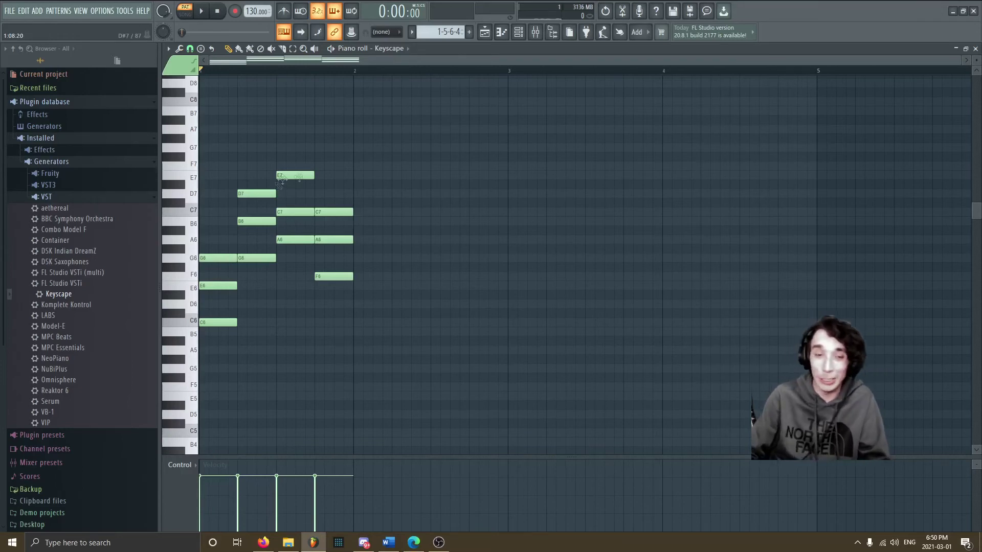
- Switch to the 2-5-1 pattern and place a C4, E4 and G4 triad at the start of bar 1
left_click(458, 32)
left_click(463, 68)
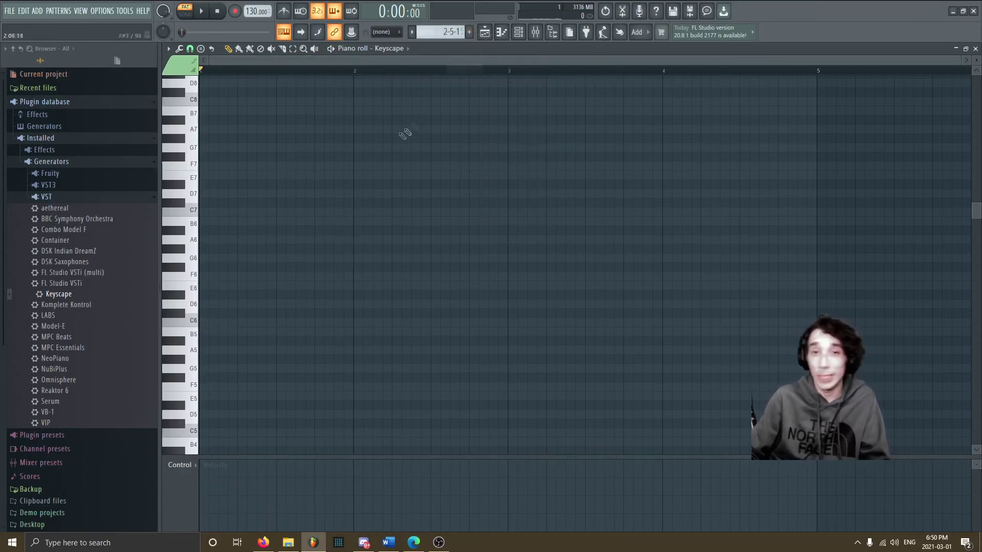
scroll(287, 230, "down", 3)
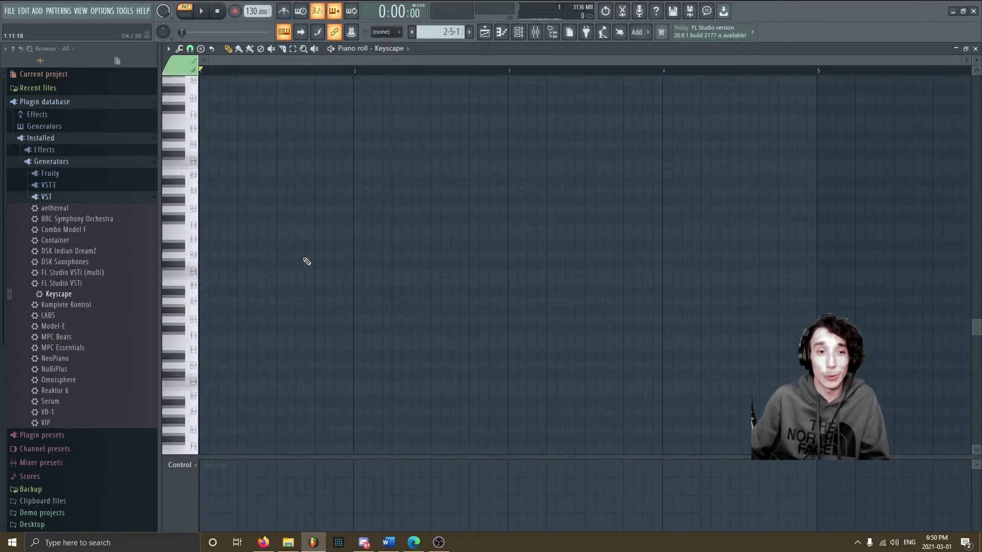
left_click_drag(220, 296, 220, 285)
left_click(220, 248)
left_click(219, 220)
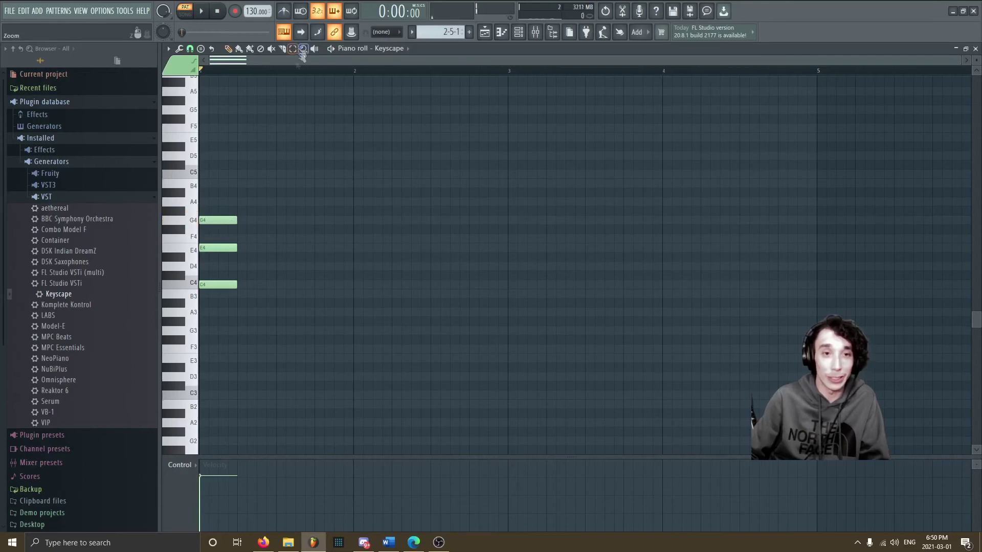
- Select the whole triad and move it to the third beat of bar 1
left_click(293, 49)
left_click_drag(242, 171, 229, 351)
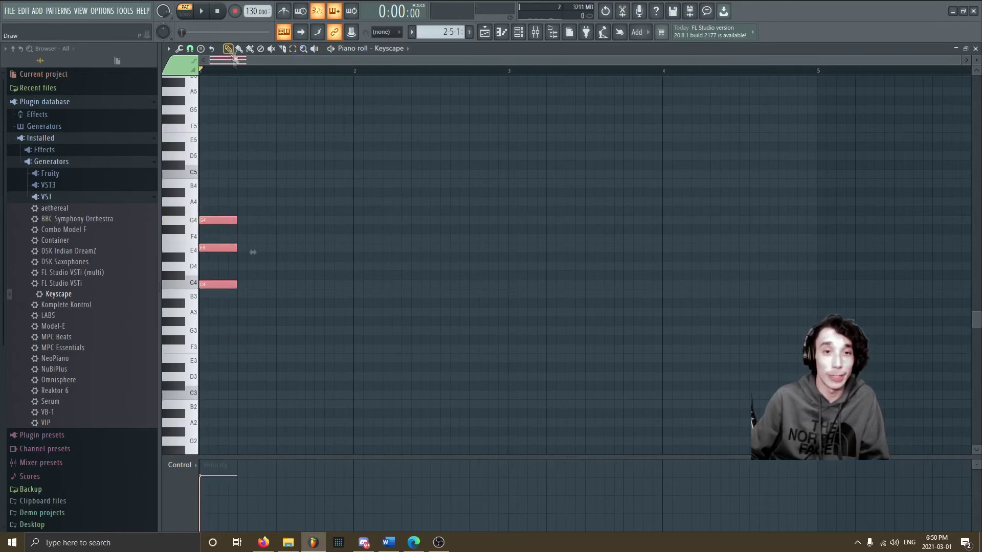
left_click_drag(207, 249, 285, 250)
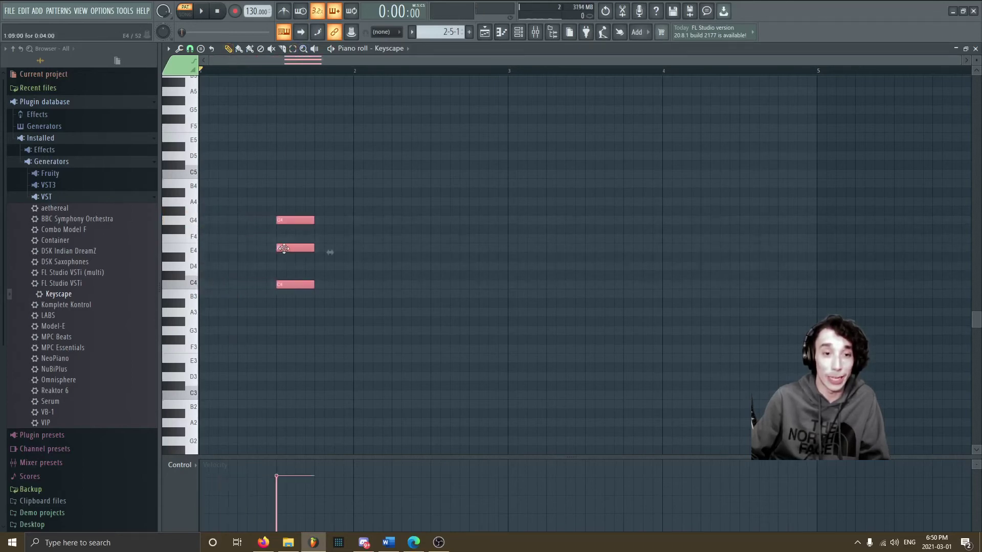
- Place a D4, F4 and A4 chord on the first beat of bar 1
mouse_move(224, 264)
left_mouse_down()
mouse_move(128, 265)
mouse_move(127, 254)
mouse_move(127, 266)
left_mouse_up()
left_click_drag(219, 239, 157, 211)
left_click(218, 201)
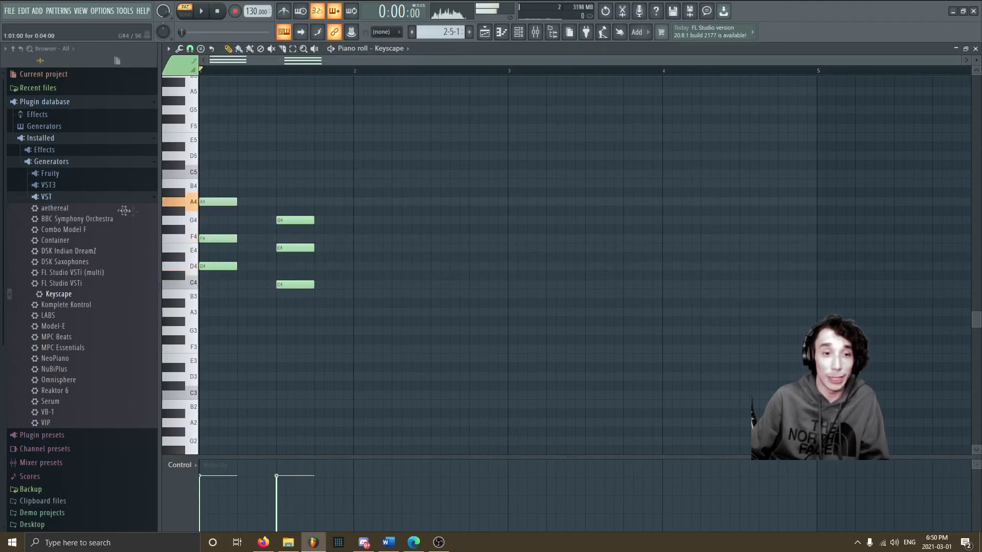
- Place a G4, B4 and D5 chord on the second beat and play the three-chord progression
left_click(248, 221)
left_click_drag(241, 171, 241, 183)
left_click_drag(241, 148, 241, 155)
left_click(201, 11)
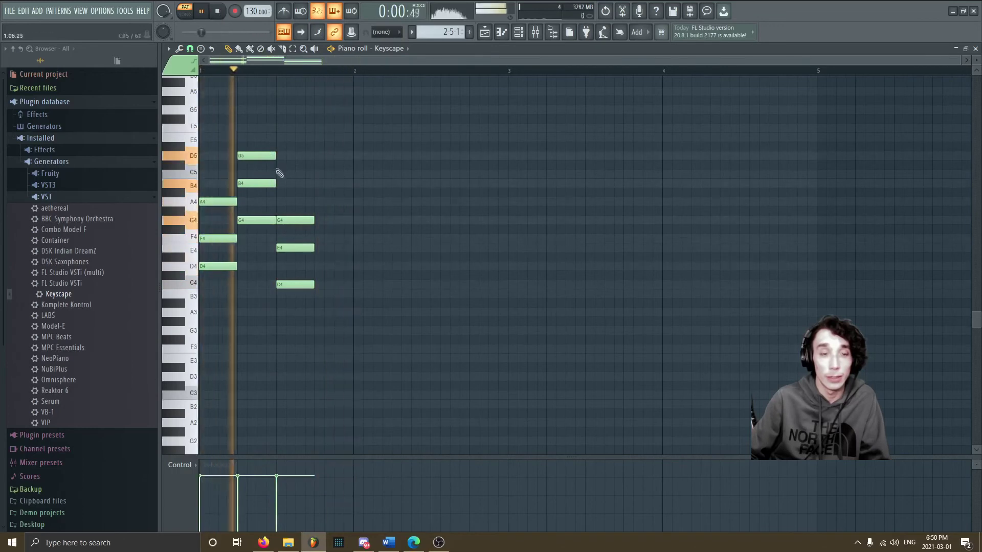
left_click(218, 11)
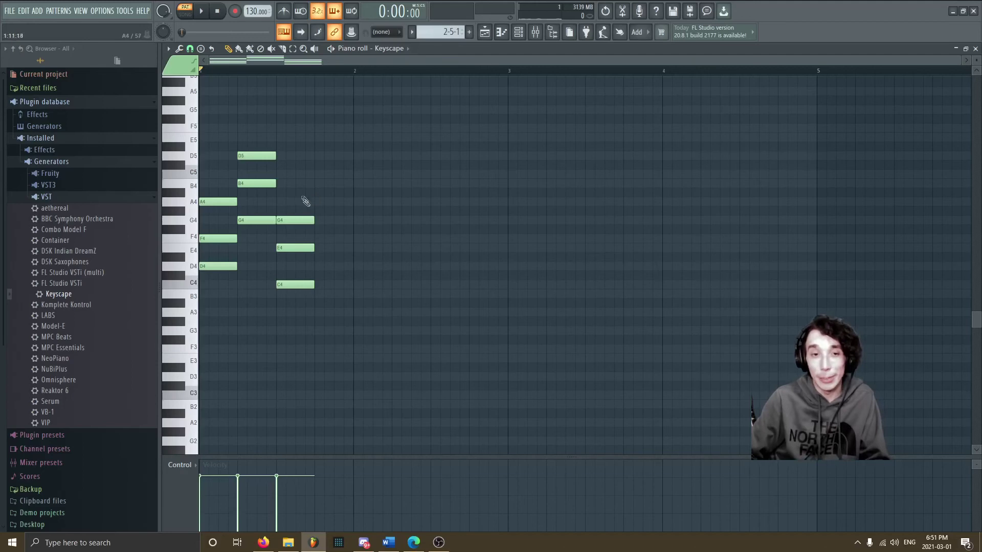
- Duplicate the C4, E4 and G4 triad onto the fourth beat and play the extended progression
left_click(293, 48)
left_click_drag(303, 187, 318, 296)
key("ctrl+b")
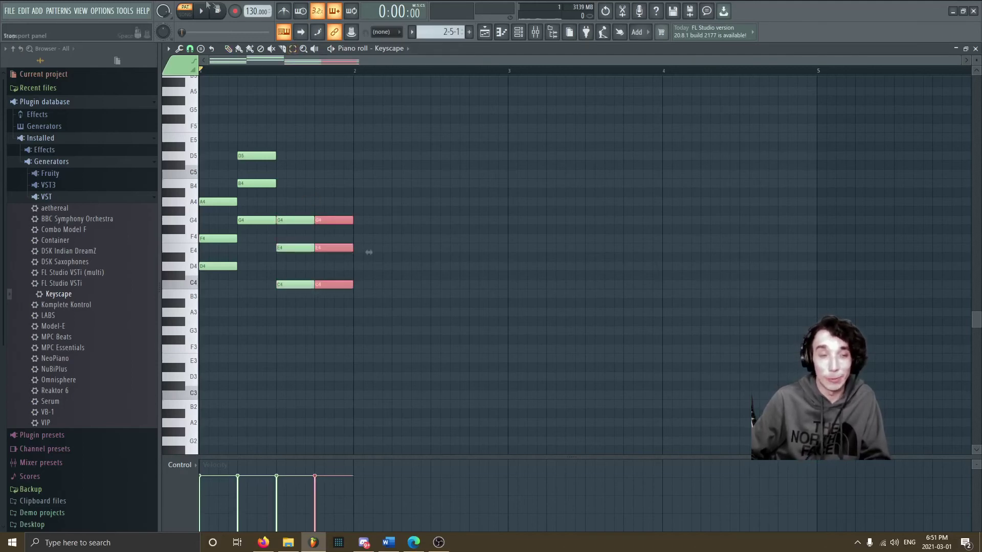
left_click(201, 11)
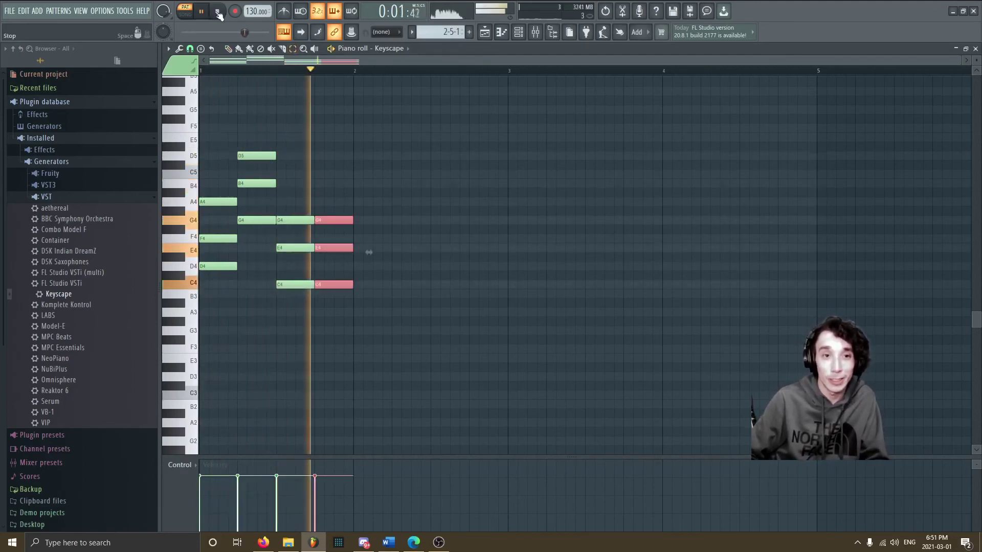
left_click(217, 11)
- Swap the second and third chords so C4, E4, G4 precedes G4, B4, D5, and play the progression
left_click_drag(253, 134, 266, 240)
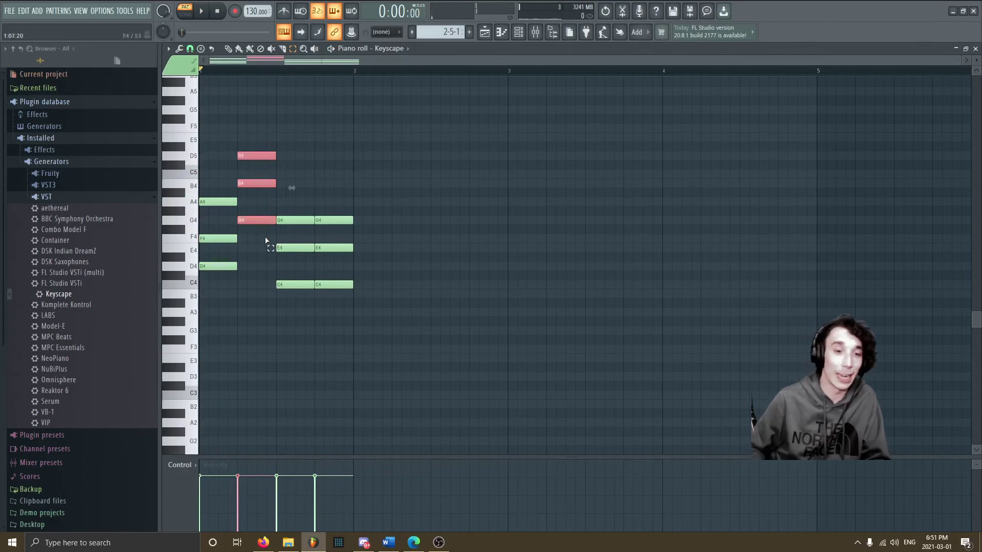
left_click_drag(287, 215, 299, 306)
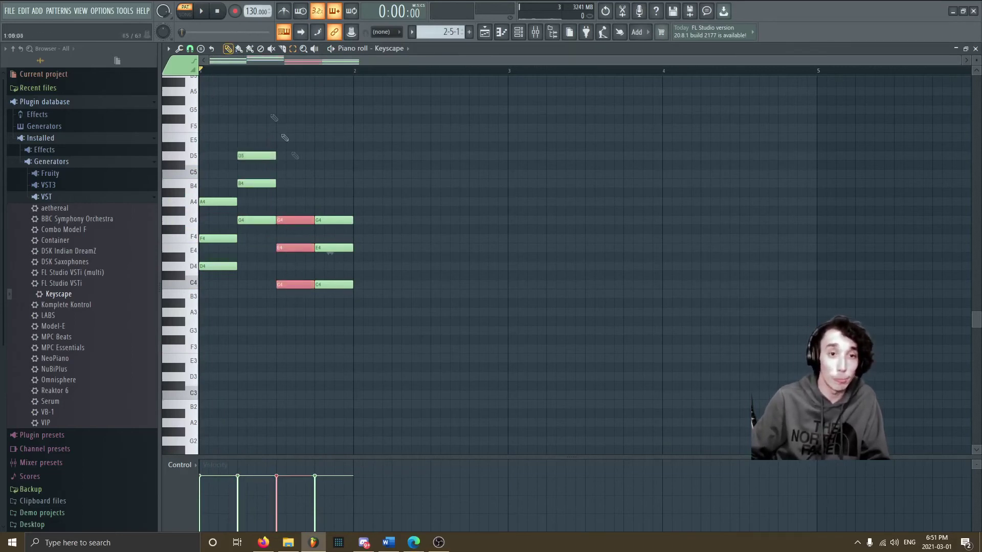
left_click_drag(289, 221, 254, 225)
left_click_drag(256, 183, 296, 157)
left_click(291, 221)
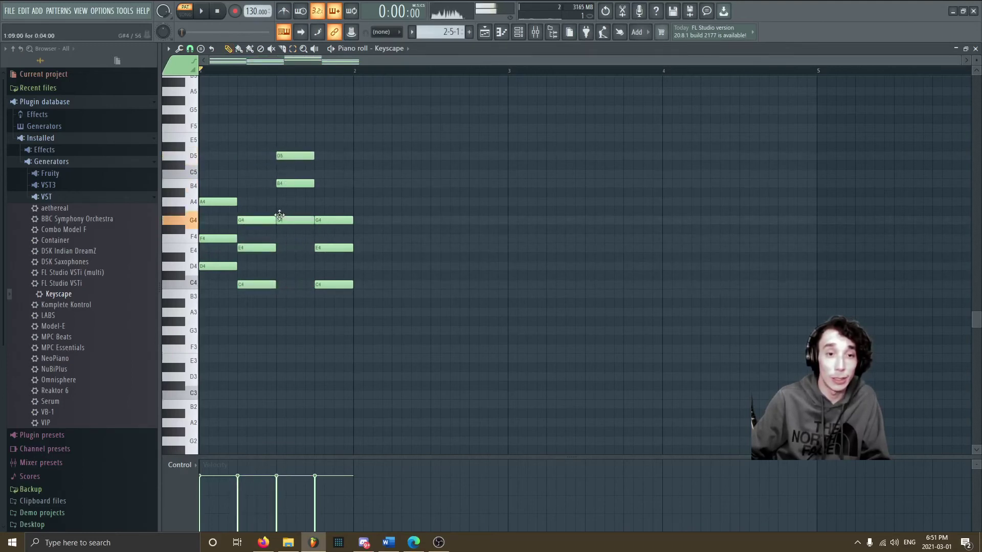
key("space")
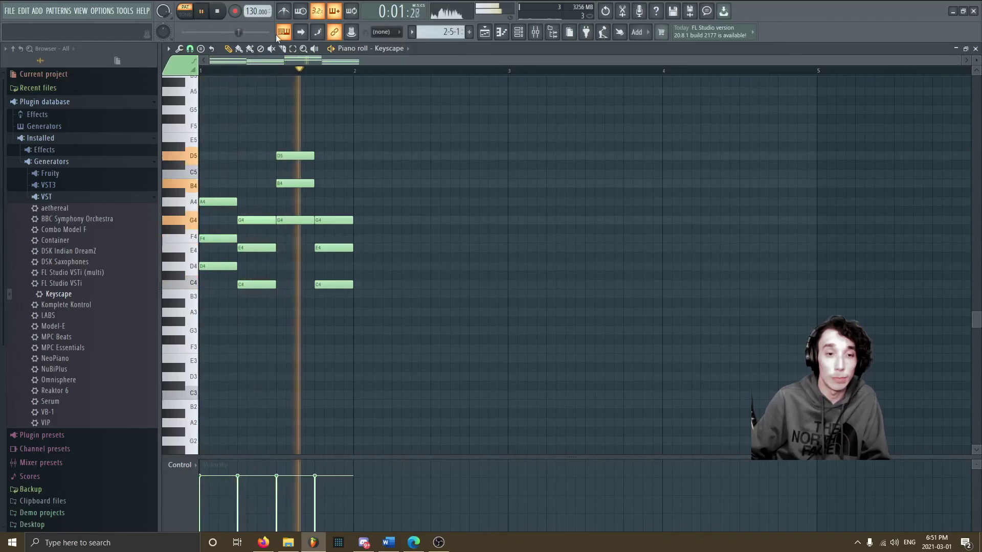
key("space")
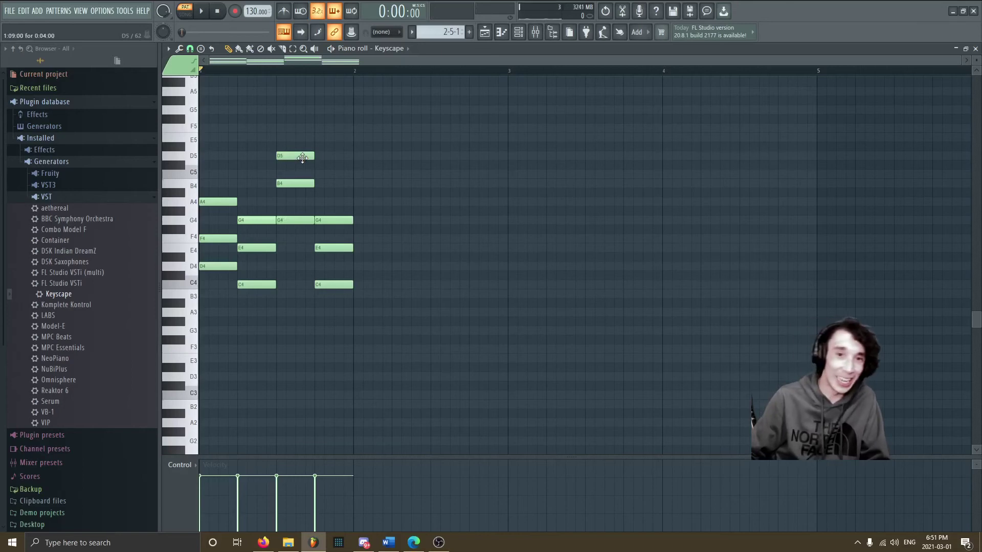
mouse_move(303, 159)
left_mouse_down()
mouse_move(322, 235)
mouse_move(271, 302)
mouse_move(244, 185)
left_mouse_up()
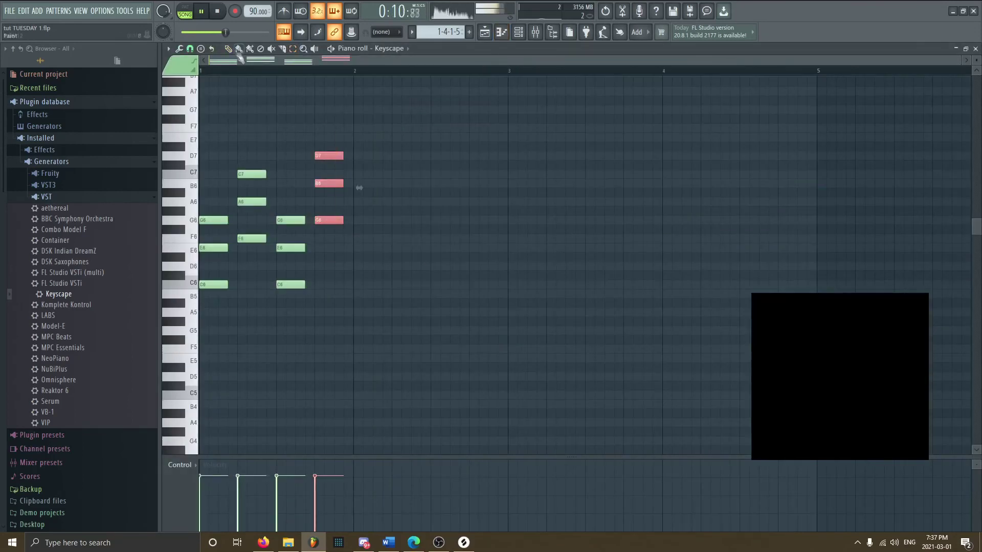
- In the 1-4-1-5 pattern, move the G6, B6 and D7 chord to the start of bar 4 and add C6 and D8
left_click_drag(659, 184, 669, 185)
mouse_move(660, 331)
left_mouse_down()
mouse_move(675, 335)
mouse_move(675, 286)
mouse_move(657, 313)
left_mouse_up()
scroll(684, 259, "down", 3)
scroll(697, 232, "up", 6)
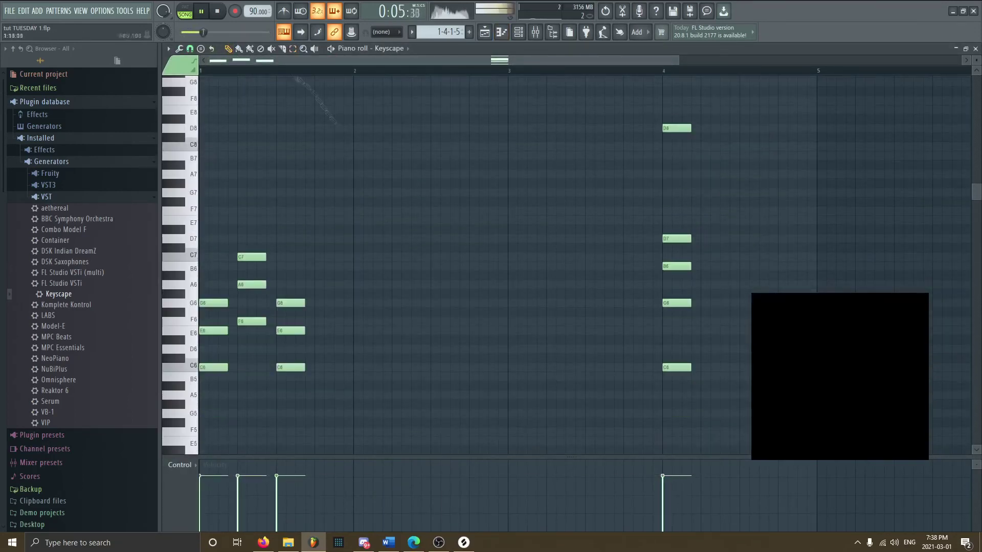
- Move the third chord of C6, E6 and G6 to the start of bar 2 and add C7 to it
left_click_drag(321, 335, 398, 336)
left_click(360, 257)
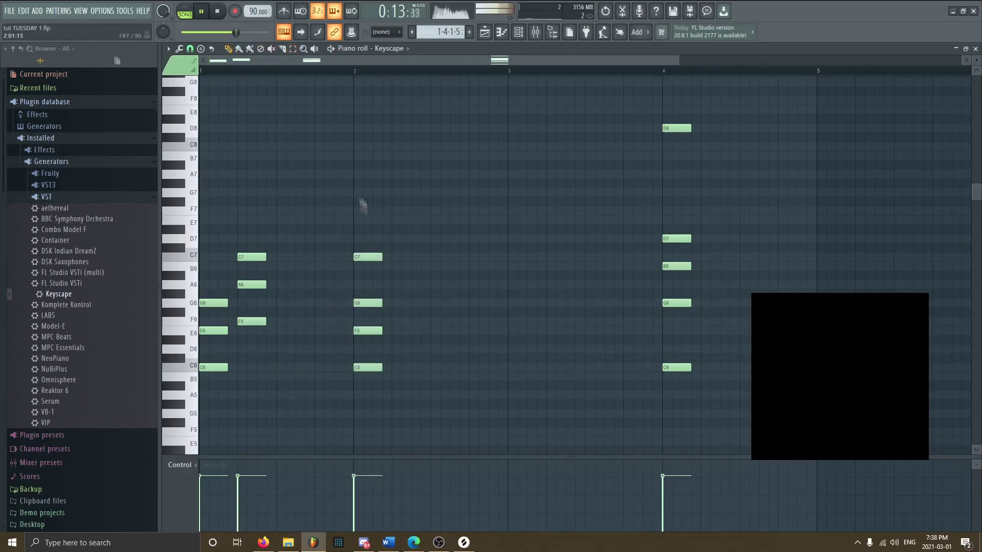
- Lower D8 to F7 in the bar 4 chord and change C7 to D7 in the bar 2 chord
left_click_drag(363, 227, 363, 239)
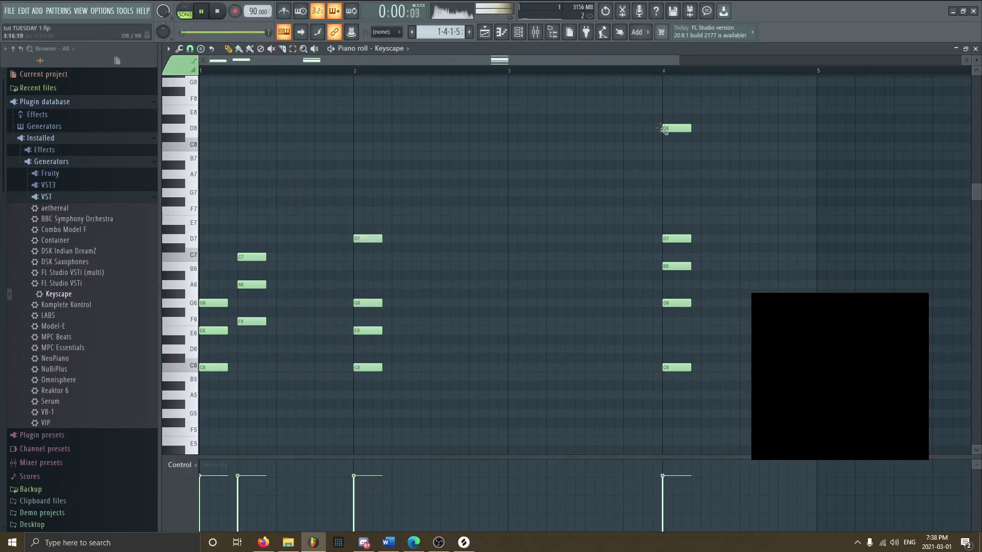
left_click(675, 192)
left_click_drag(675, 193, 675, 211)
- Move the F6, A6 and C7 chord to beat 3 of bar 1
left_click_drag(231, 247, 279, 329)
left_click_drag(256, 285, 295, 285)
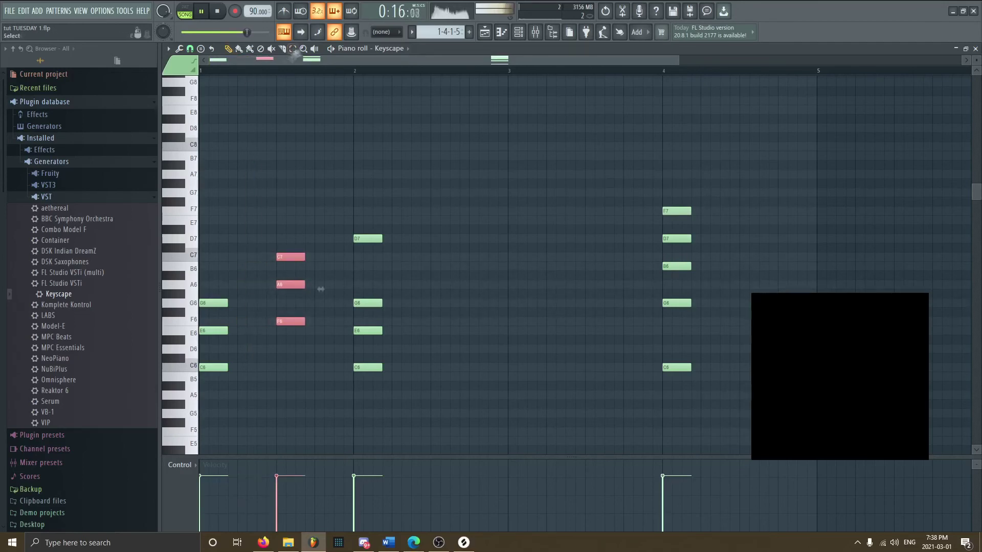
scroll(324, 344, "down", 3)
left_click(355, 367)
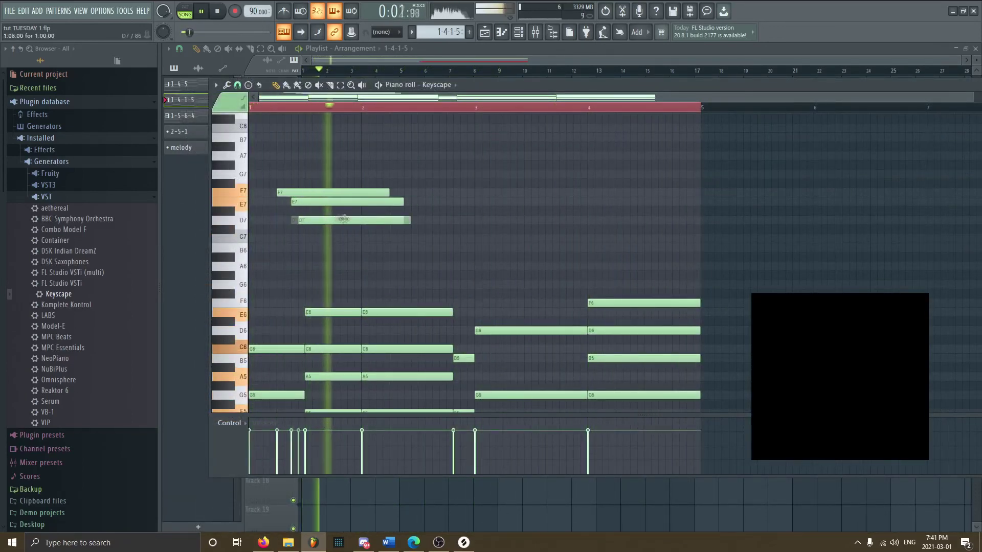
- Move the melody's D7 to G7 on beat 3 of bar 1 and add D7, F7 and E7 on beats 2, 3 and 4 of bar 2
scroll(322, 322, "down", 3)
left_click_drag(344, 220, 331, 174)
scroll(323, 317, "up", 3)
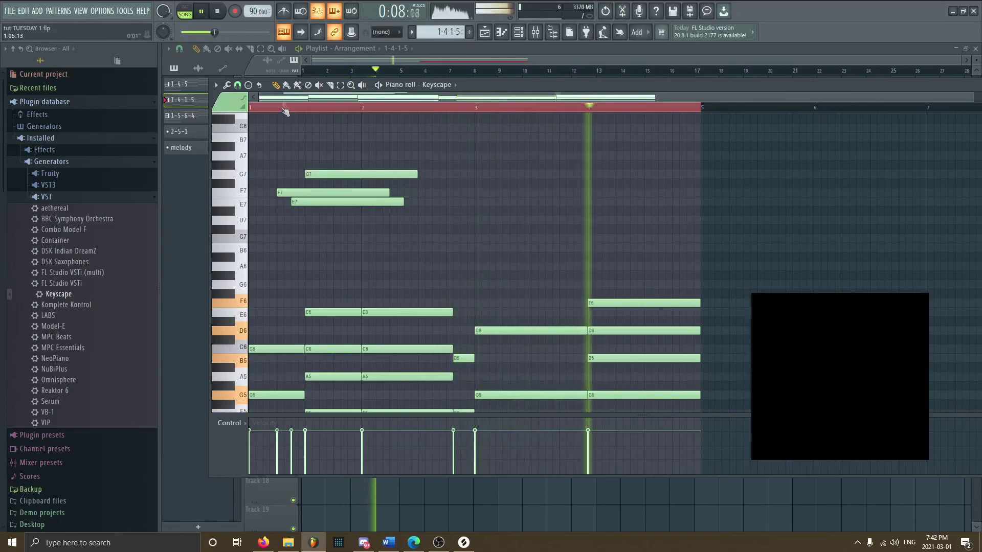
scroll(491, 250, "down", 1)
left_click(432, 165)
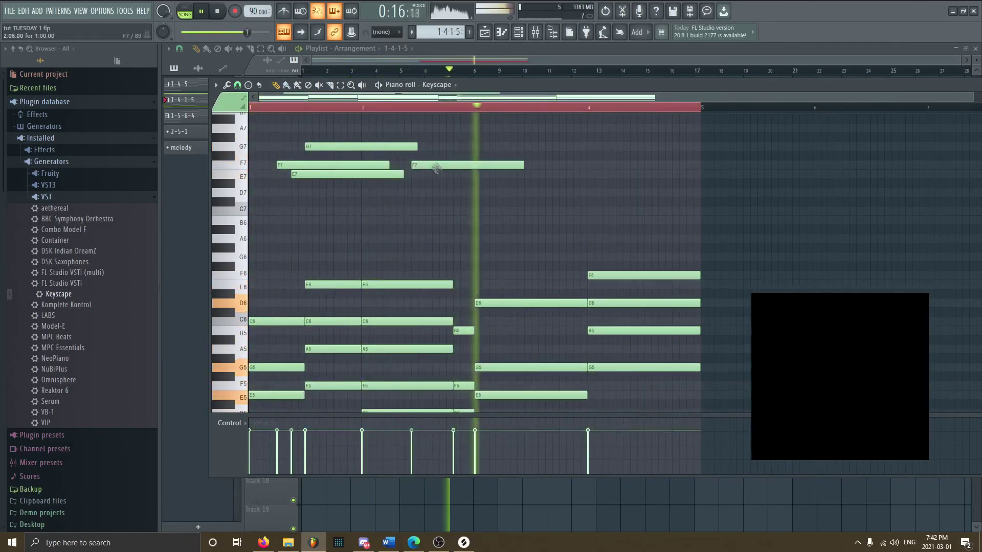
left_click(394, 193)
left_click(455, 174)
left_click_drag(456, 174, 450, 174)
- Slice the overlapping melody notes at the start and end of the bar 2 D7, keeping only the parts before each cut
scroll(500, 257, "down", 1)
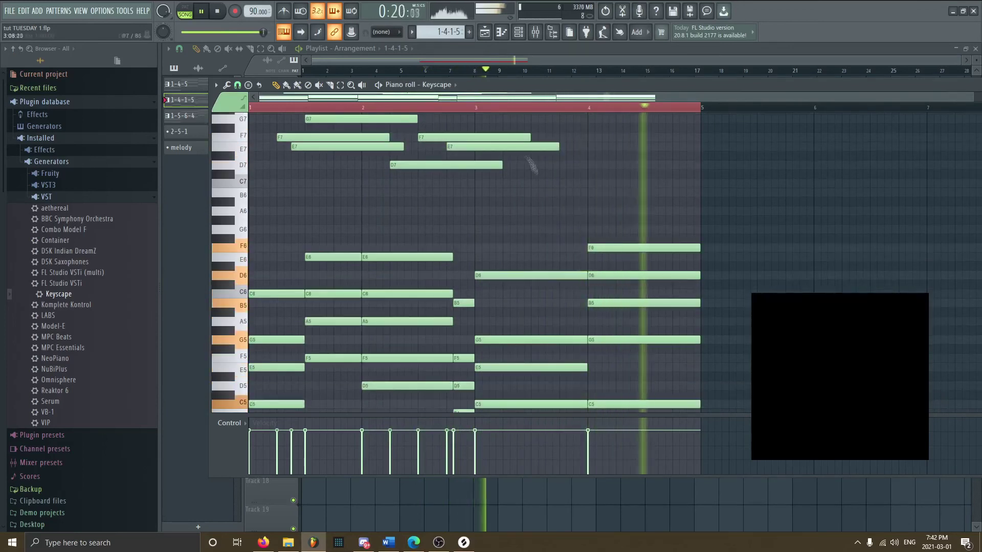
scroll(460, 230, "up", 4)
left_click(330, 86)
left_click_drag(390, 176, 390, 271)
left_click_drag(503, 176, 504, 254)
scroll(511, 245, "down", 2)
left_click(276, 85)
scroll(586, 227, "up", 2)
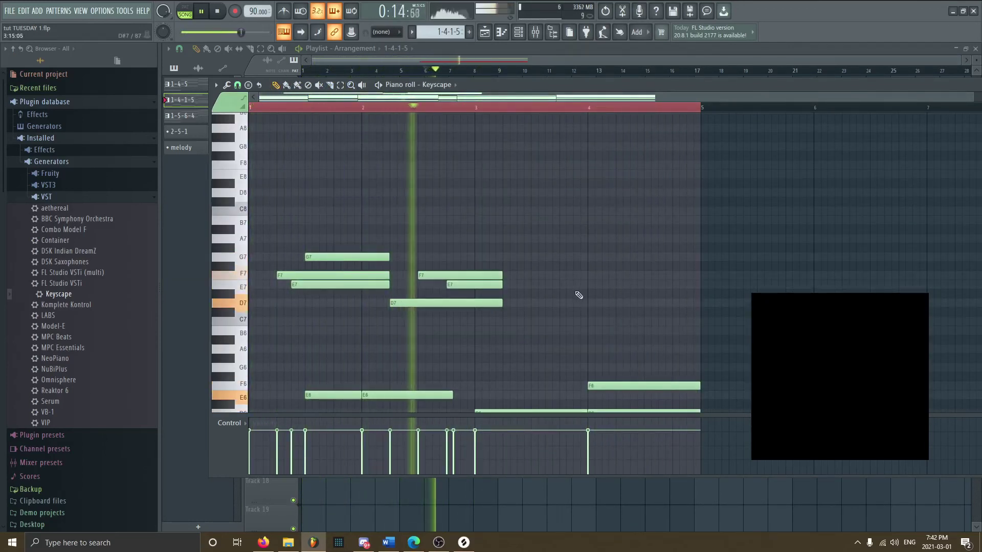
- Add C7, E7 and G7 melody notes in bar 3 and delete the F#7 at the start of bar 4
left_click(506, 321)
left_click(573, 284)
left_click(596, 266)
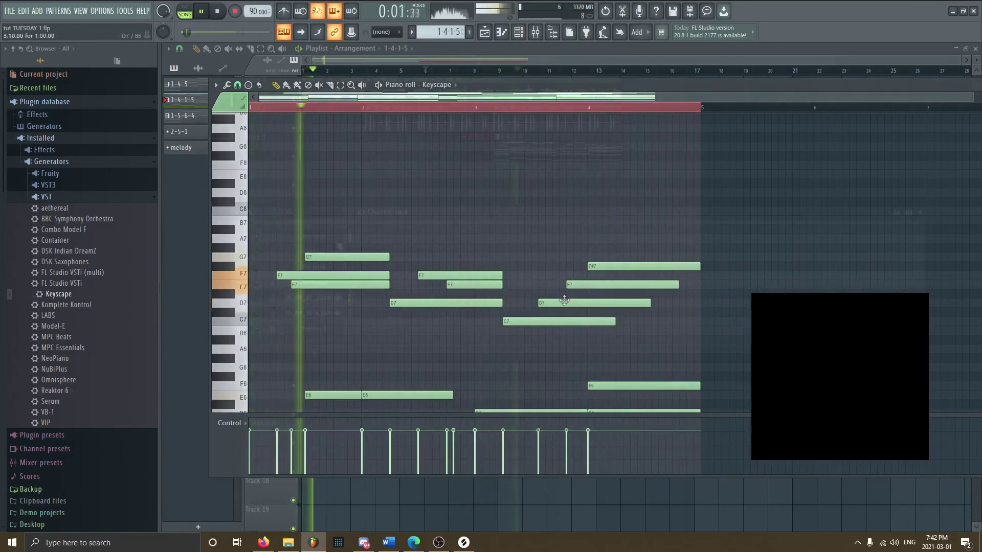
left_click(556, 256)
right_click(596, 266)
scroll(544, 311, "down", 2)
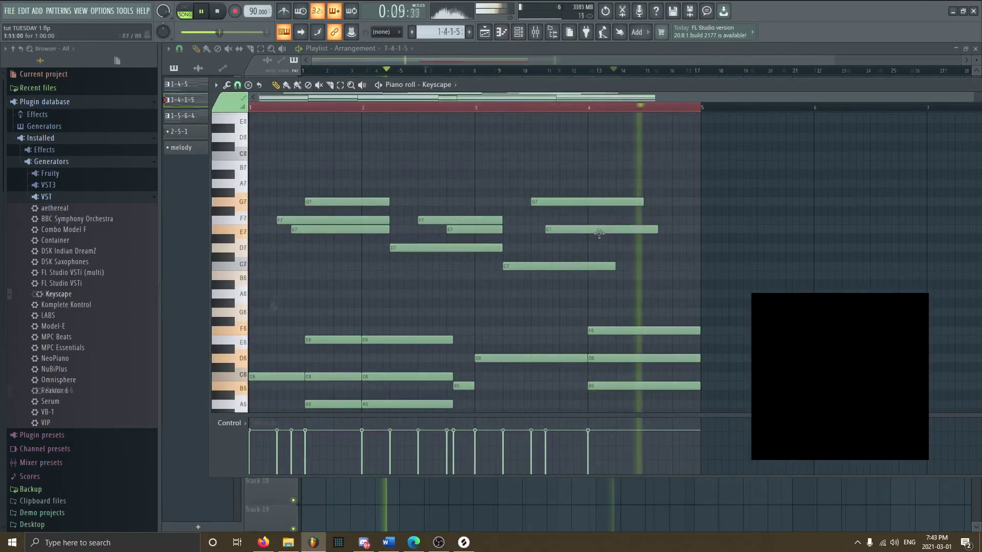
- Shorten the bar 3 E7 to half a beat and C7 to one beat, and replace the closing E7 with C7
left_click_drag(599, 230, 578, 230)
left_click_drag(657, 230, 558, 230)
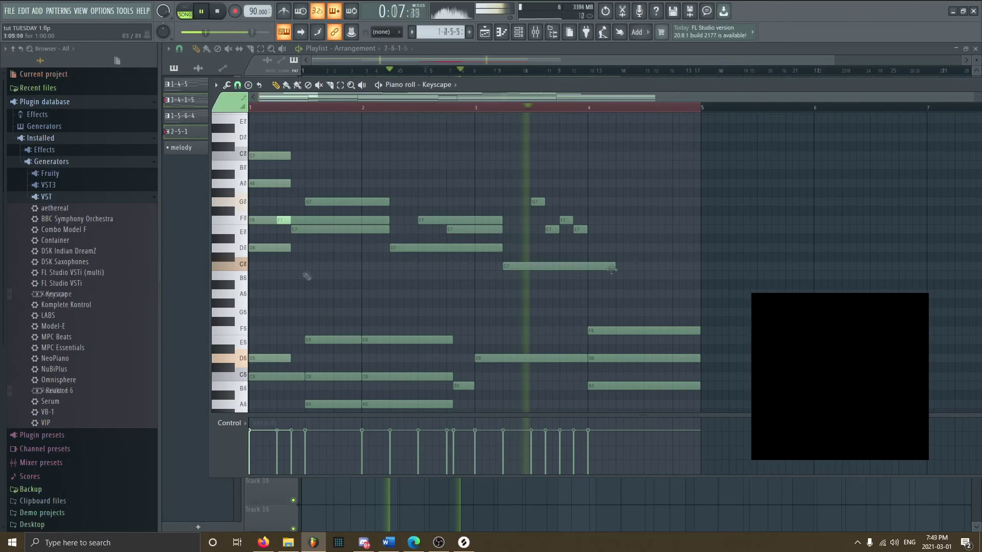
left_click_drag(614, 266, 529, 266)
right_click(580, 230)
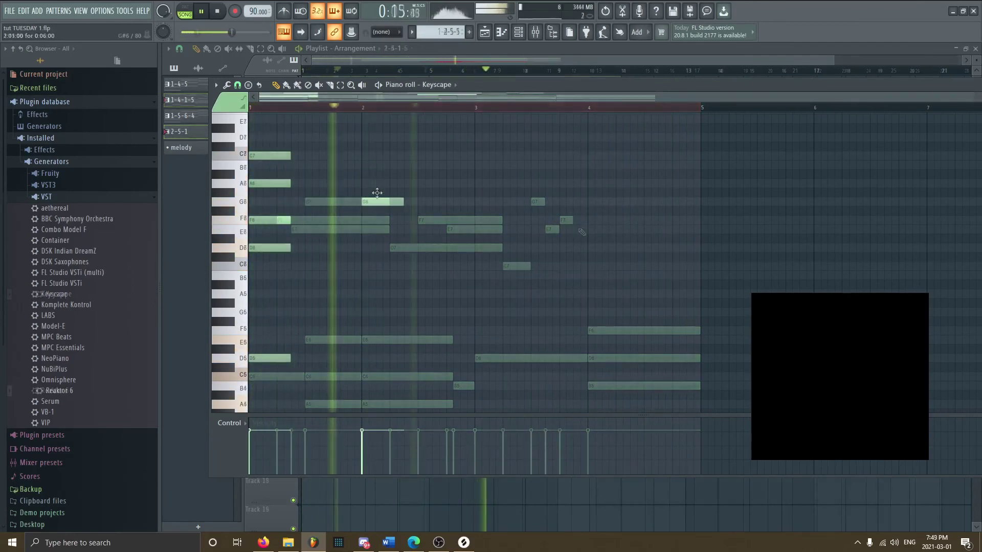
left_click(582, 268)
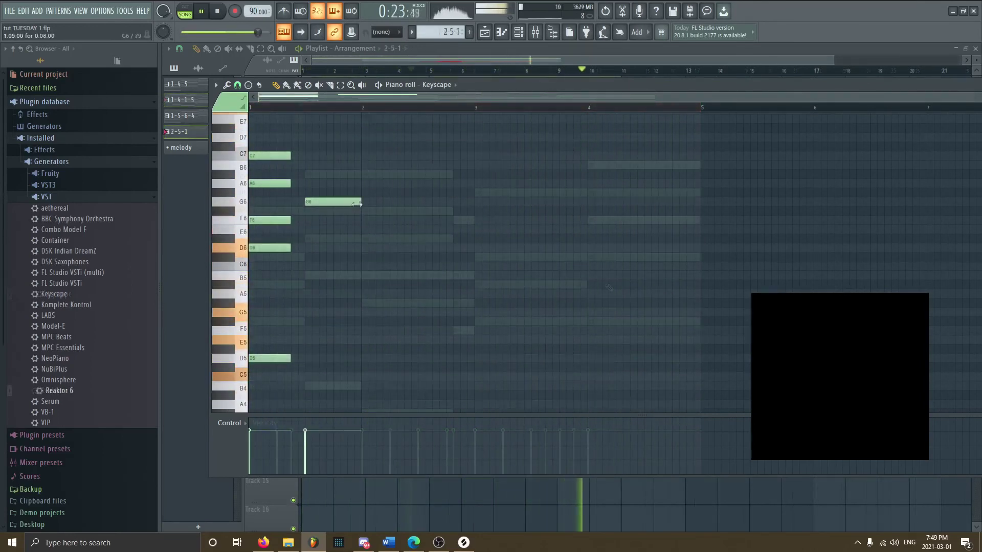
- In the 2-5-1 pattern, stack B6, D7 and F7 over the G6 on beat 3 of bar 1 and add a G5 bass note
left_click(328, 173)
left_click_drag(328, 169, 329, 164)
mouse_move(327, 137)
left_mouse_down()
mouse_move(320, 128)
mouse_move(320, 137)
left_mouse_up()
left_click(299, 266)
left_click_drag(333, 266, 335, 311)
scroll(335, 286, "up", 3)
left_click_drag(328, 202, 324, 219)
scroll(337, 266, "down", 4)
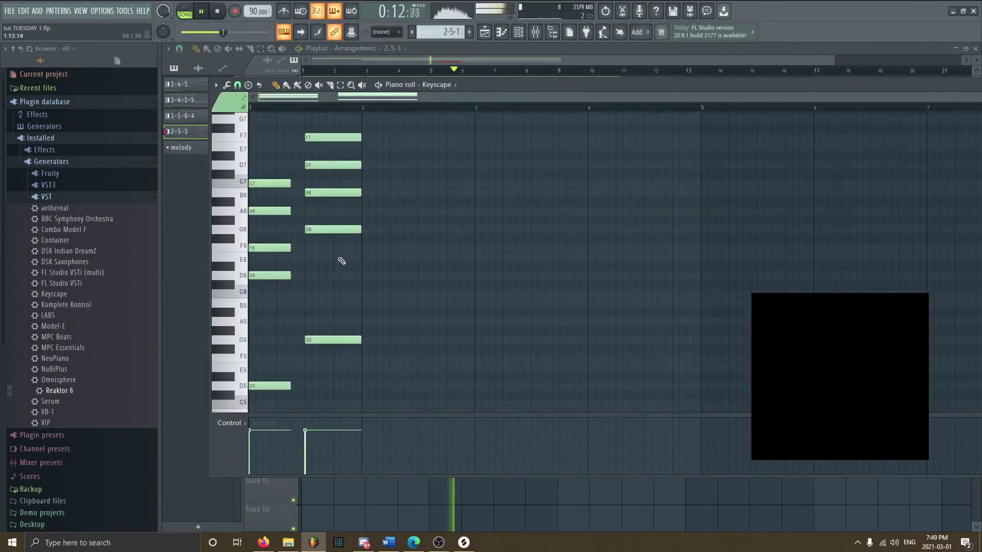
- Add short F5, E5 and B4 bass notes leading down to the end of bar 1
left_click(324, 275)
left_click_drag(376, 275, 355, 331)
left_click(339, 294)
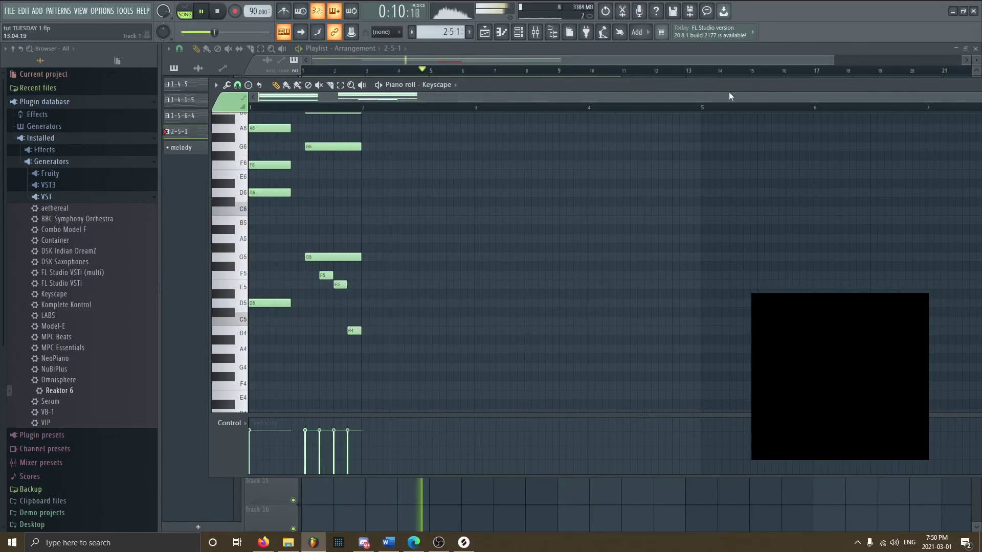
- Apply legato to the notes and lengthen G6, B6, D7 and F7 back to the end of bar 1
scroll(366, 213, "up", 3)
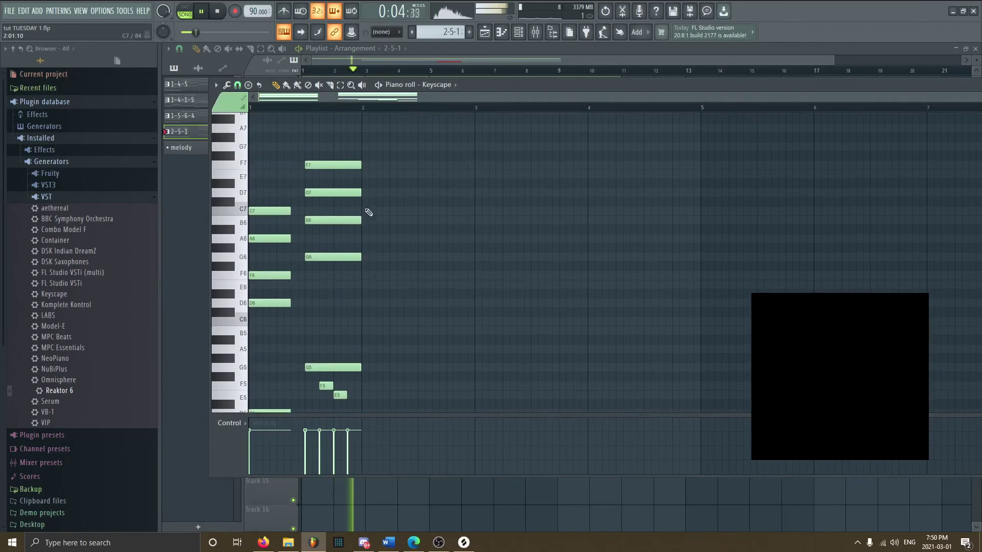
key("ctrl+l")
left_click_drag(318, 165, 360, 166)
left_click_drag(317, 193, 360, 196)
left_click_drag(317, 220, 360, 220)
left_click_drag(314, 259, 360, 258)
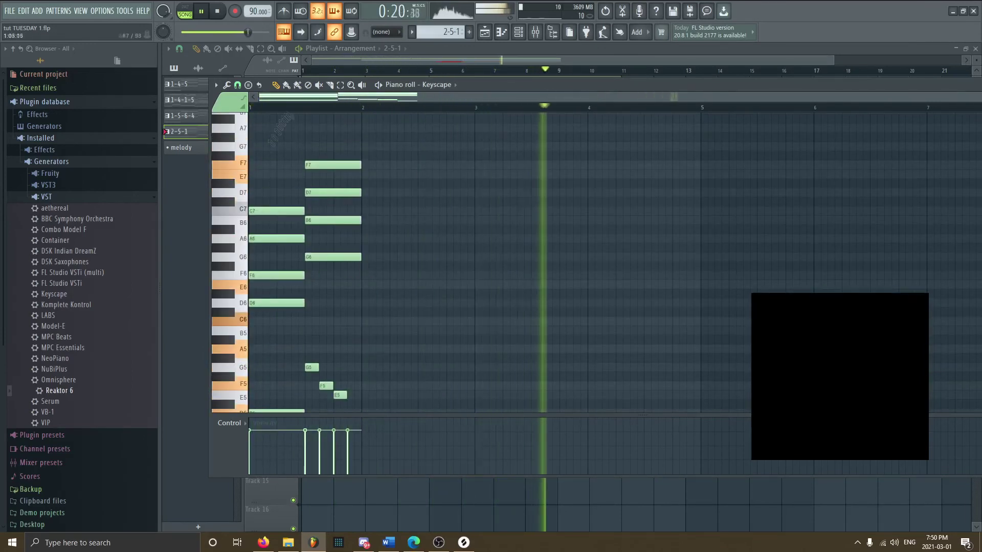
- Transpose the second chord to F6, A6, C7 and E7, and try its A6 and C7 notes an octave lower
left_click(341, 85)
left_click_drag(335, 148, 339, 279)
key("shift+Down")
key("shift+Down")
left_click_drag(328, 166, 343, 252)
key("shift+Up")
key("ctrl+Down")
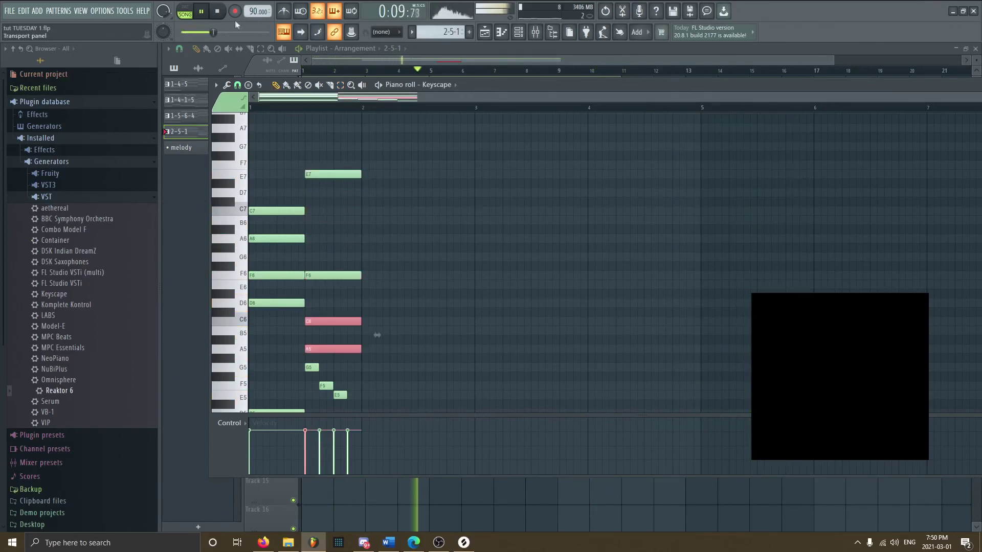
key("F7")
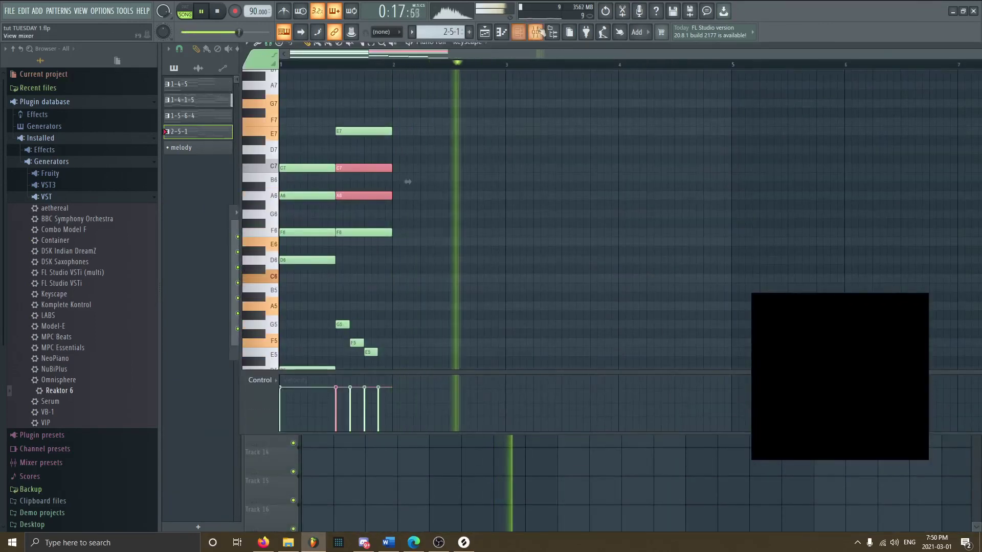
double_click(481, 146)
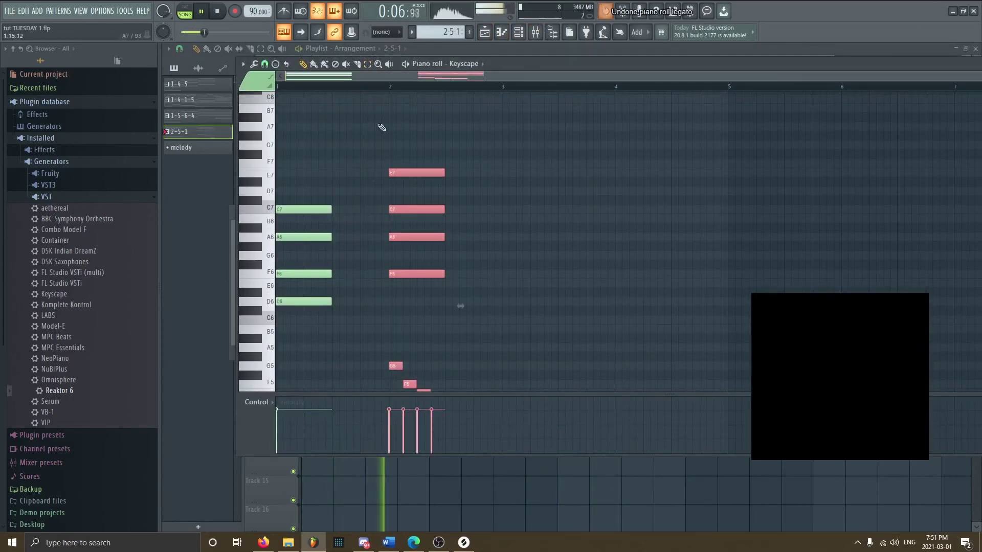
- Extend both chords to a full bar each and move the G5, F5, E5 and B4 bass run to the second half of bar 2
key("ctrl+a")
left_click_drag(383, 164, 493, 209)
scroll(513, 140, "down", 3)
left_click_drag(397, 280, 457, 370)
left_click_drag(416, 310, 472, 310)
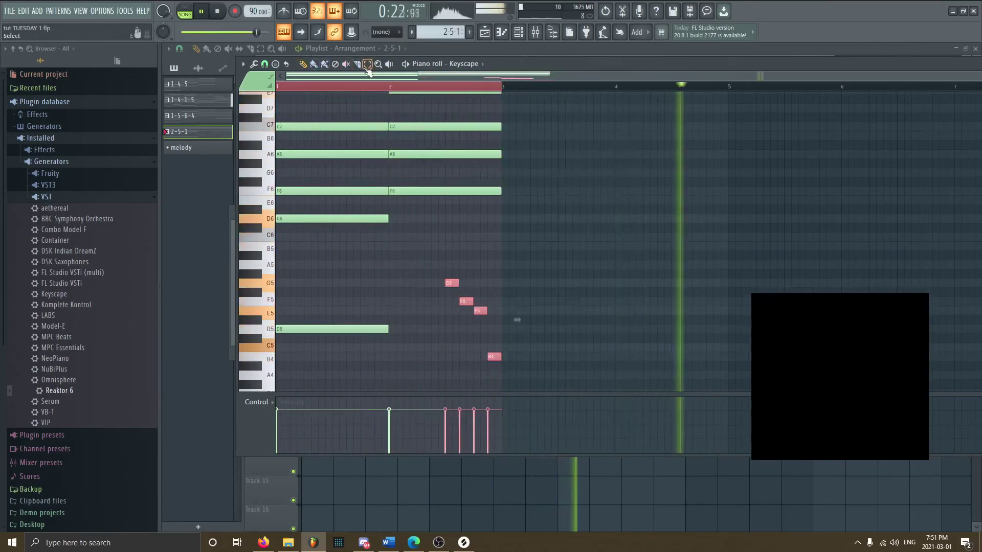
left_click(517, 320, "ctrl")
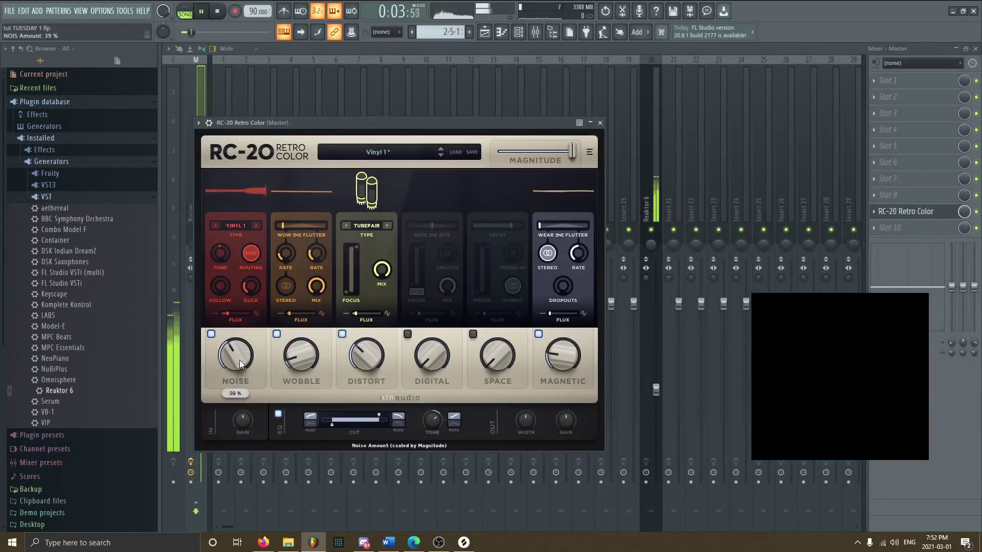
- In RC-20 Retro Color on the Master, raise Magnetic, switch Magnetic off, and set Distort to 40%
left_click_drag(563, 355, 541, 235)
left_click_drag(556, 343, 552, 358)
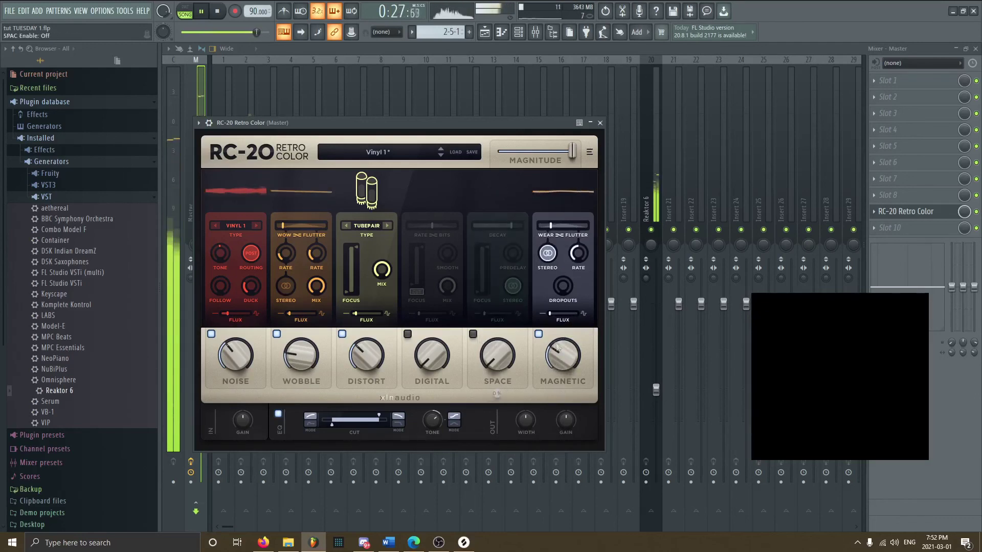
left_click(538, 334)
left_click(342, 334)
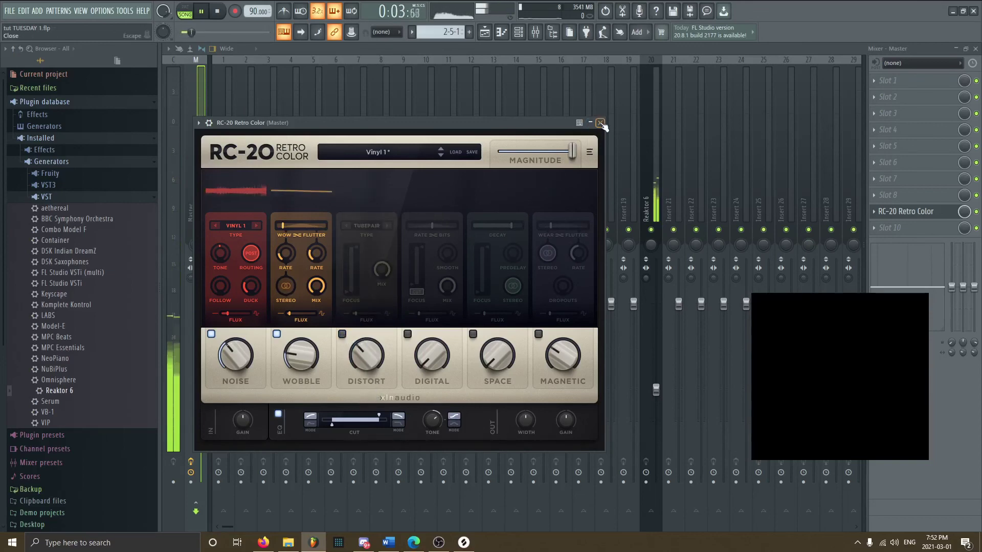
left_click_drag(366, 333, 391, 353)
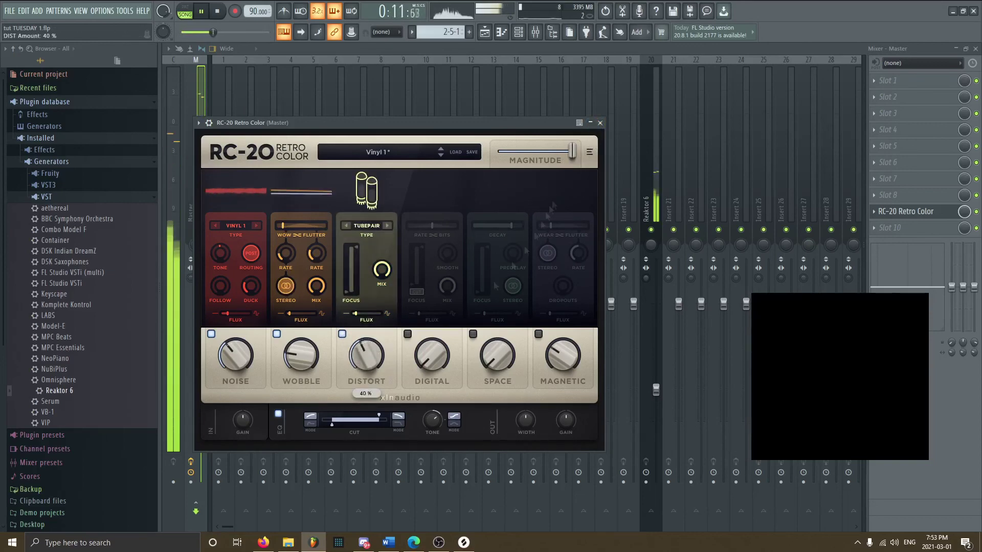
left_click(600, 123)
- Load the Fresh Air effect onto the Guitar mixer track from the installed effects
left_click(244, 211)
left_click(874, 114)
mouse_move(879, 127)
left_click(614, 230)
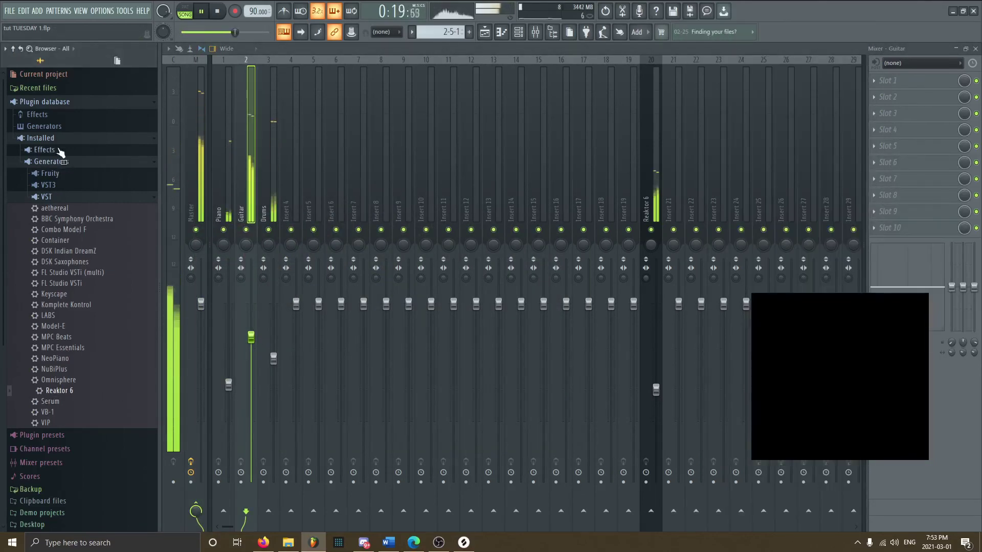
left_click(62, 149)
scroll(59, 256, "down", 10)
left_click(56, 240)
- Set Fresh Air's Mid Air to 89 and raise its High Air amount
left_click_drag(363, 388, 366, 345)
left_click_drag(524, 389, 532, 492)
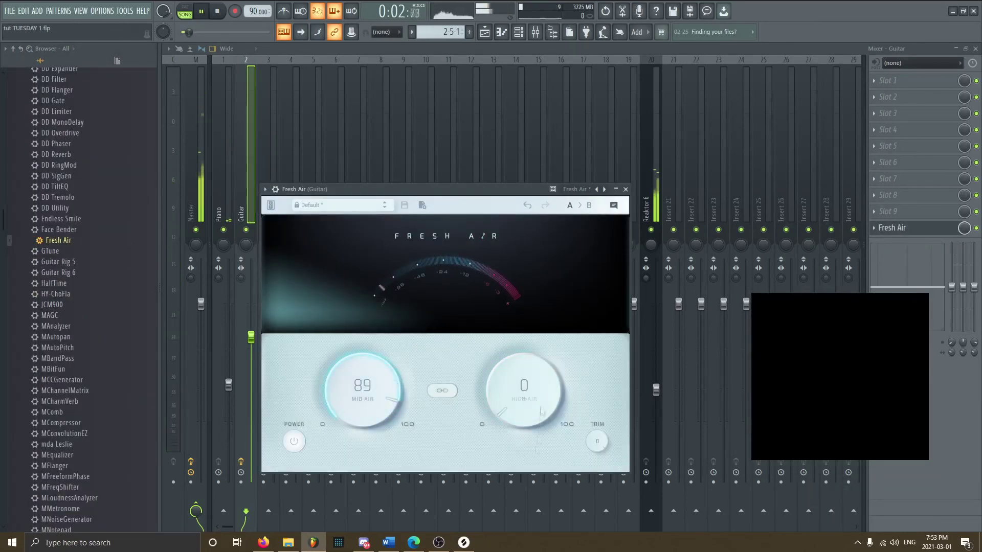
scroll(375, 401, "down", 5)
left_click_drag(524, 389, 533, 303)
scroll(527, 392, "up", 10)
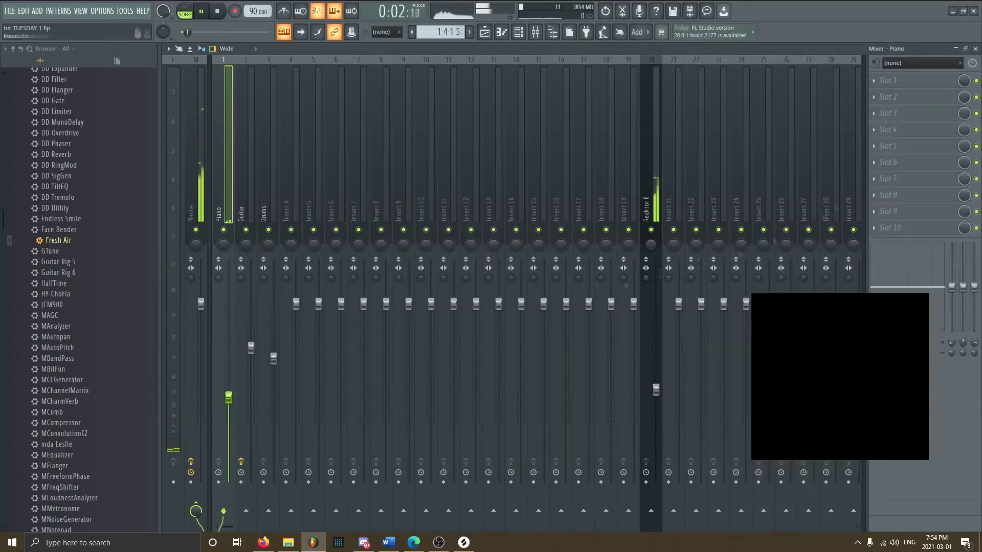
- In RC-20 Retro Color on the Piano track, raise the Space amount and set the EQ high cut to 11534 Hz
left_click_drag(471, 329, 475, 295)
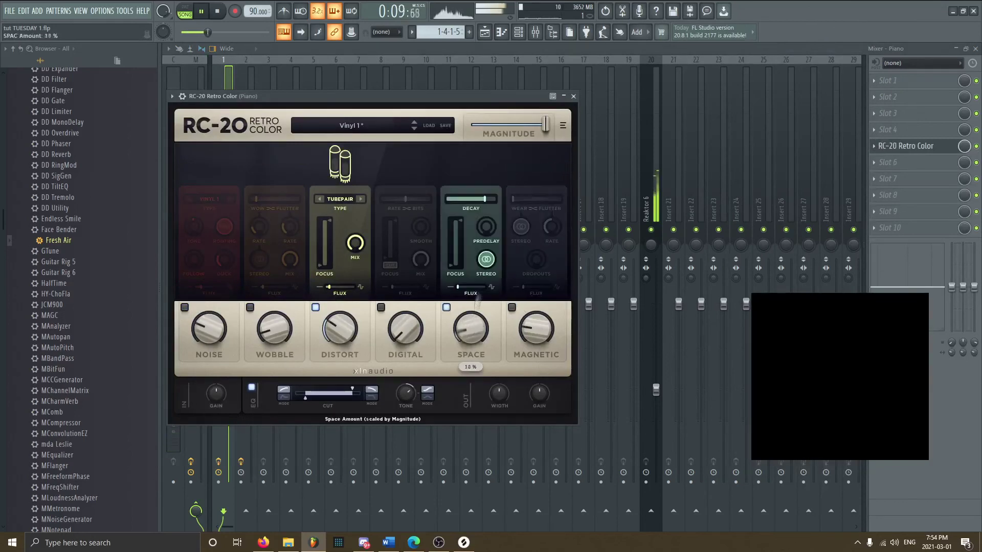
left_click_drag(353, 390, 350, 410)
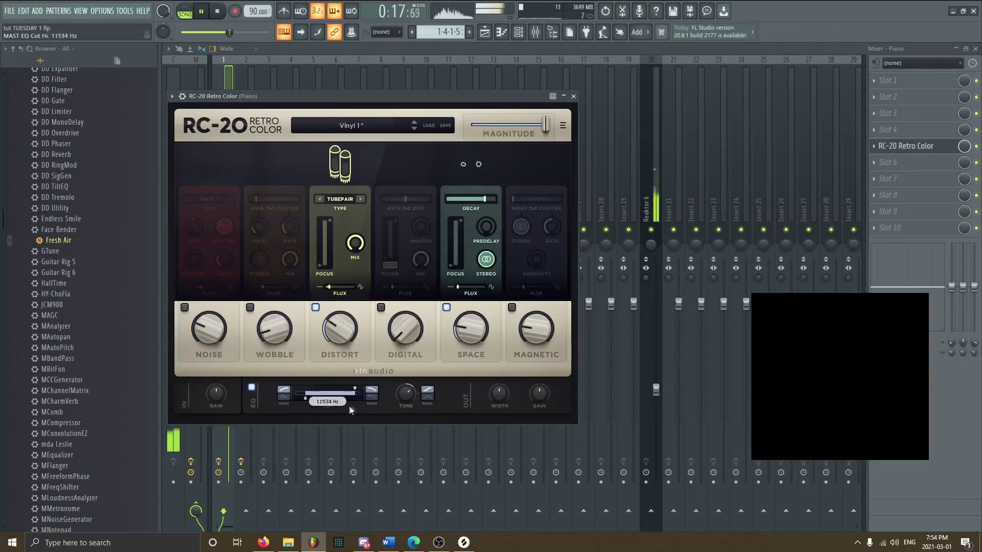
left_click_drag(472, 327, 471, 292)
left_click(573, 96)
- Add Wider to slot 7 of the Guitar track and set its width to 156%
left_click(246, 194)
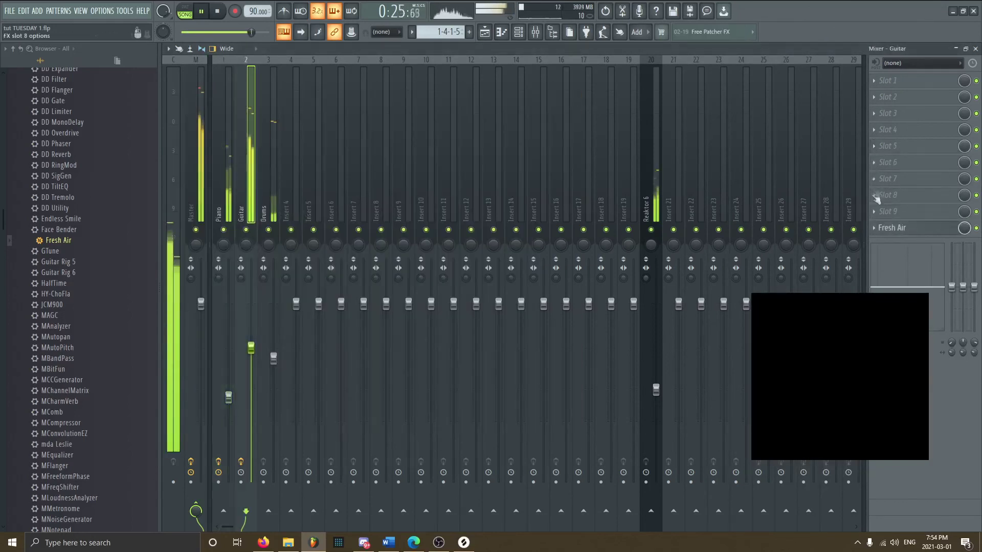
left_click(874, 179)
left_click(795, 164)
left_click_drag(387, 240, 546, 277)
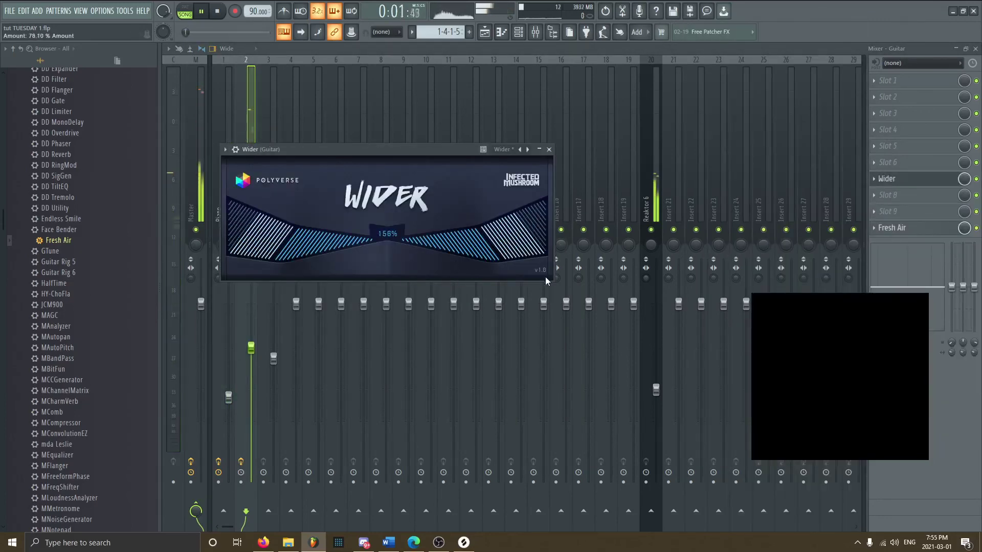
left_click(550, 150)
- Add Wider to slot 8 of the Piano track at a width of 50%
left_click(223, 195)
left_click(875, 196)
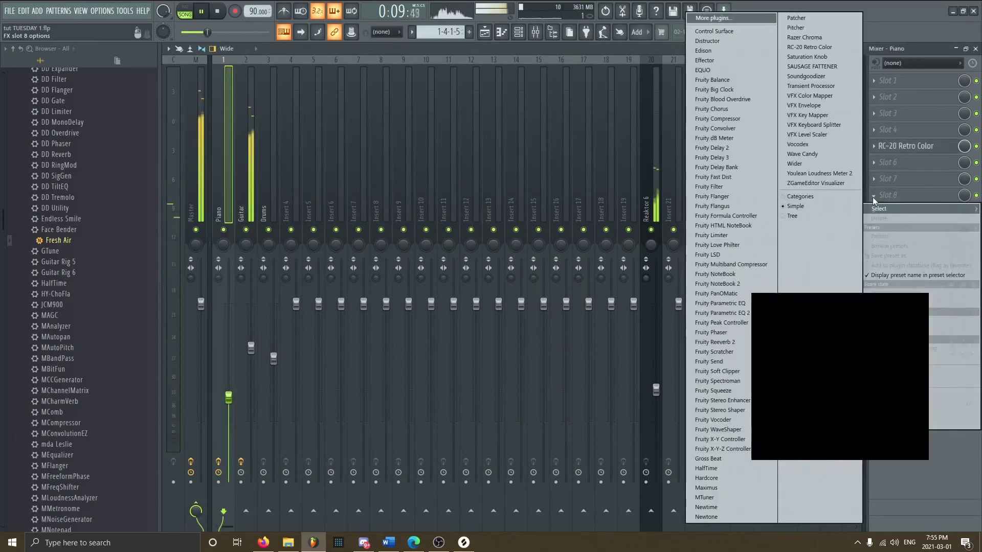
left_click(796, 163)
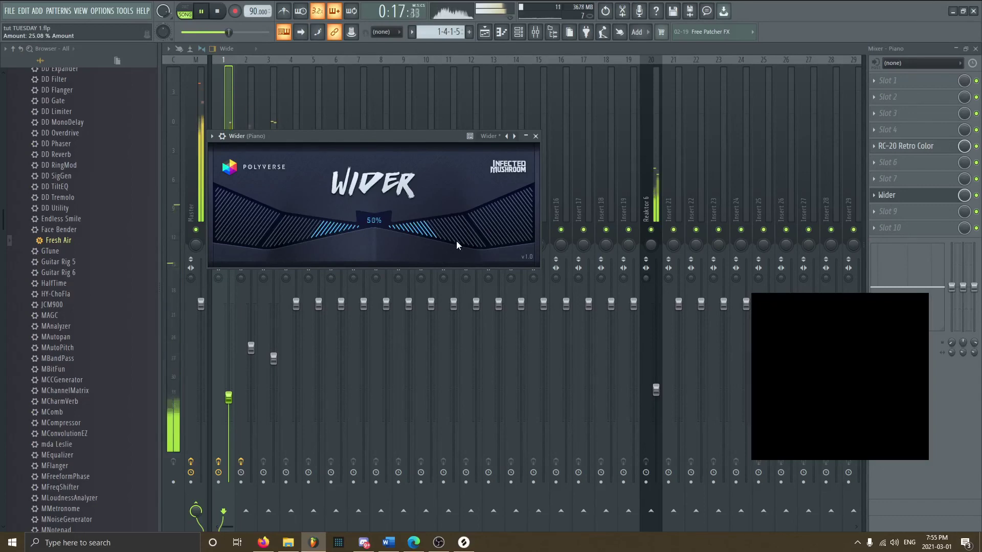
left_click(535, 136)
- Add Wider to slot 8 of the Drums track and adjust its width
left_click(263, 194)
left_click(874, 195)
left_click(796, 163)
left_click_drag(427, 266, 515, 281)
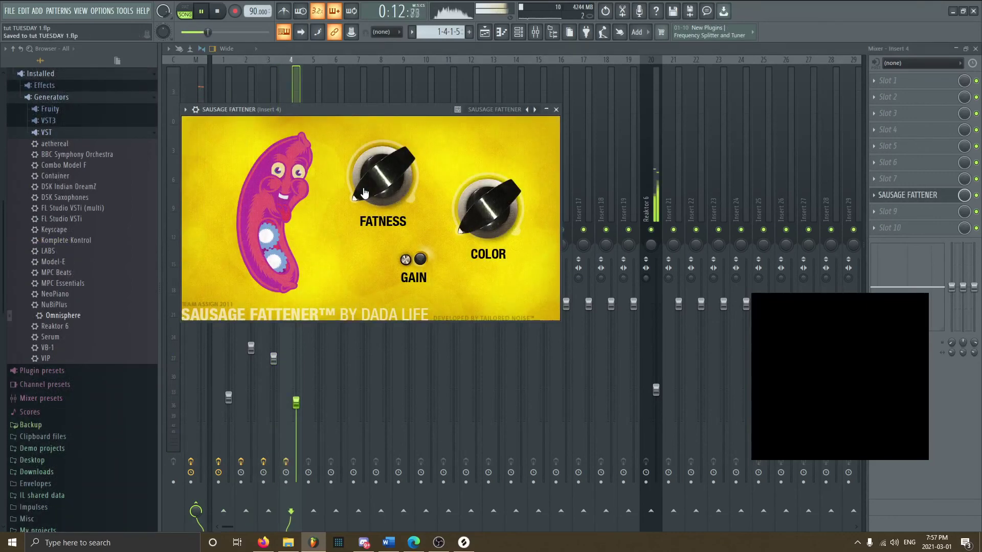
- Adjust the Fatness and Color amounts of Sausage Fattener on the Insert 4 track
mouse_move(364, 193)
left_mouse_down()
mouse_move(365, 179)
mouse_move(365, 202)
mouse_move(364, 187)
left_mouse_up()
left_click_drag(363, 114, 601, 114)
left_click_drag(620, 175, 620, 183)
left_click_drag(726, 205, 726, 197)
left_click(794, 108)
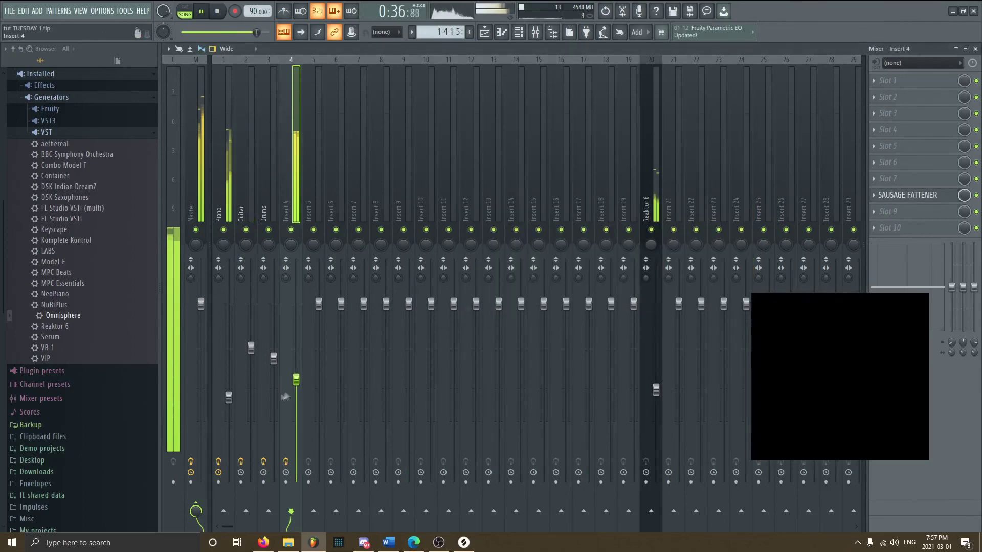